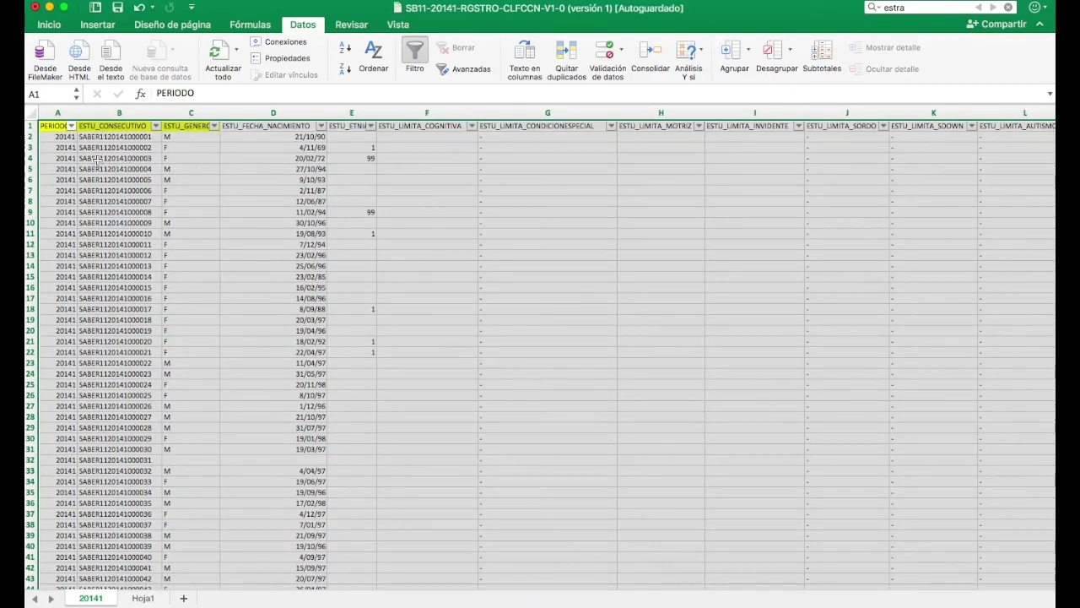
# Step: Inspect the available filter values of the PERIODO column and close its filter window
pyautogui.scroll(5, 57, 124)
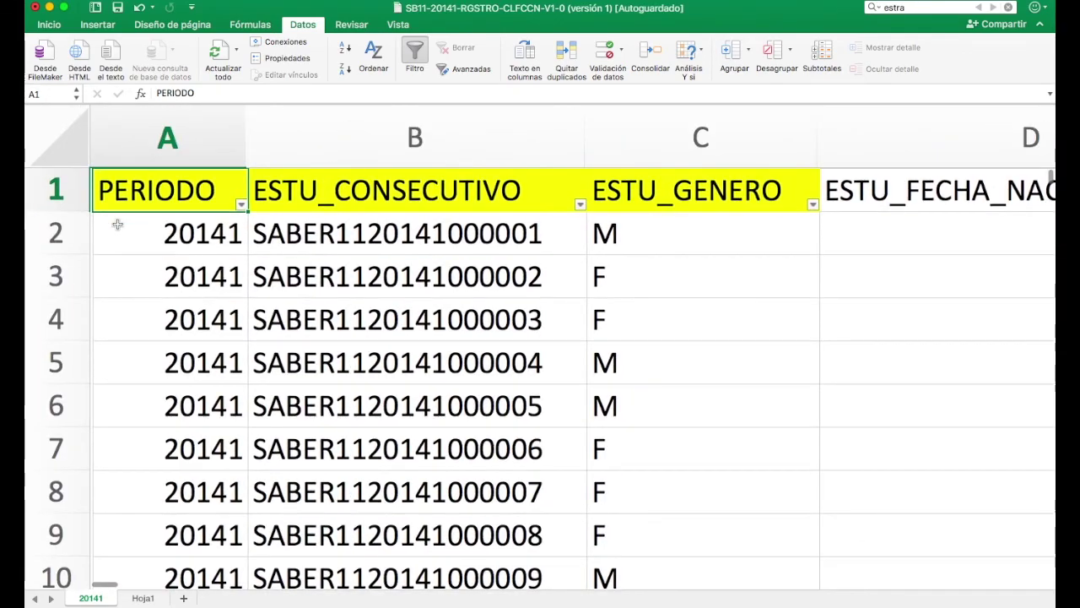
pyautogui.click(239, 205)
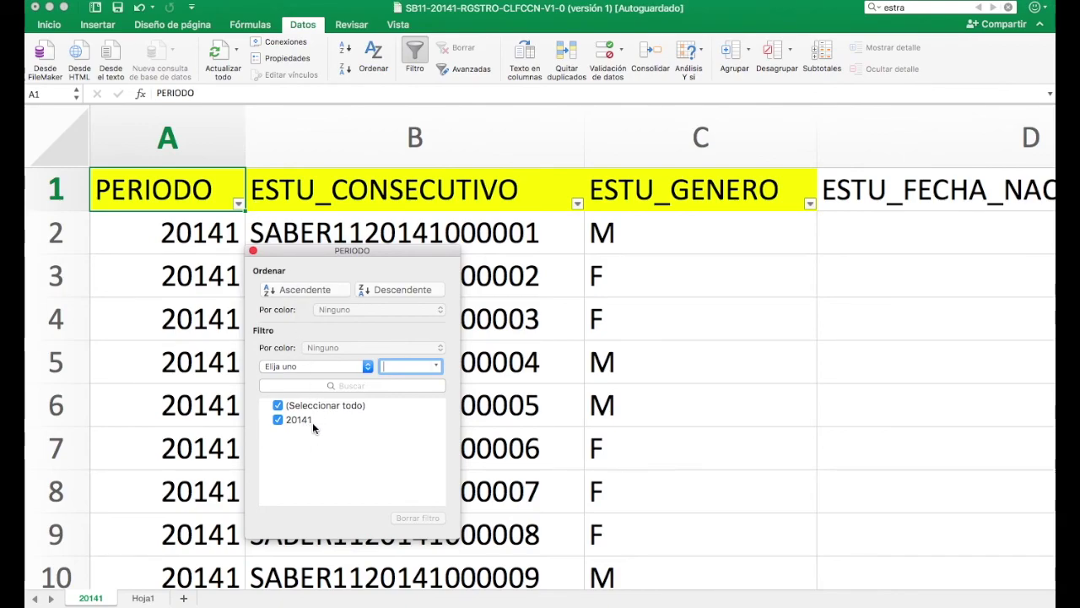
pyautogui.click(295, 203)
pyautogui.scroll(-5, 736, 230)
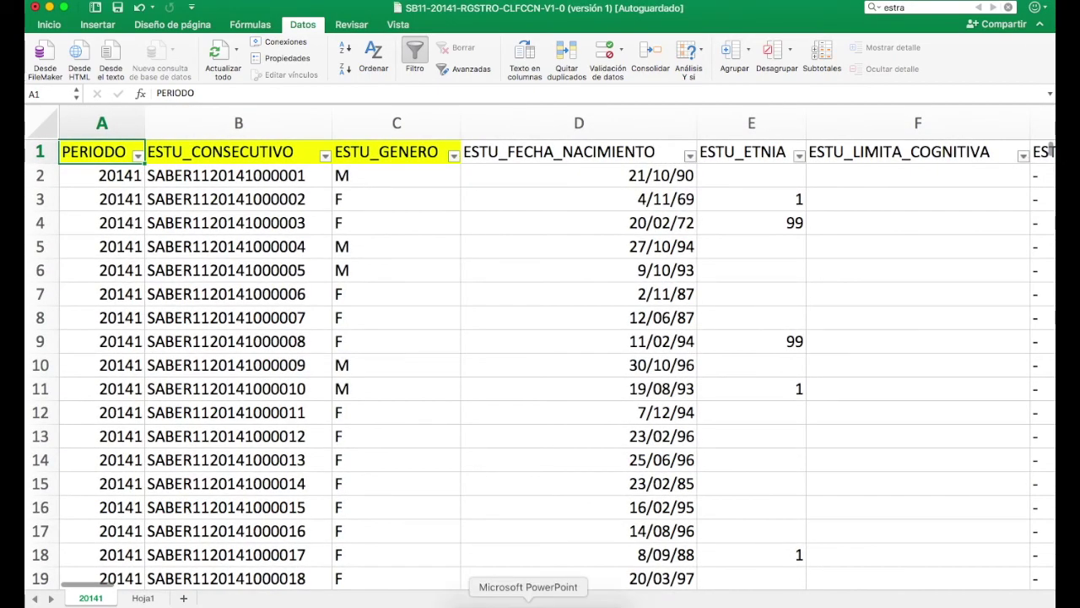
# Step: Switch to PowerPoint, highlight the "Vista – Inmovilizar: paneles" line on the filtering slide, and return to Excel
pyautogui.click(528, 601)
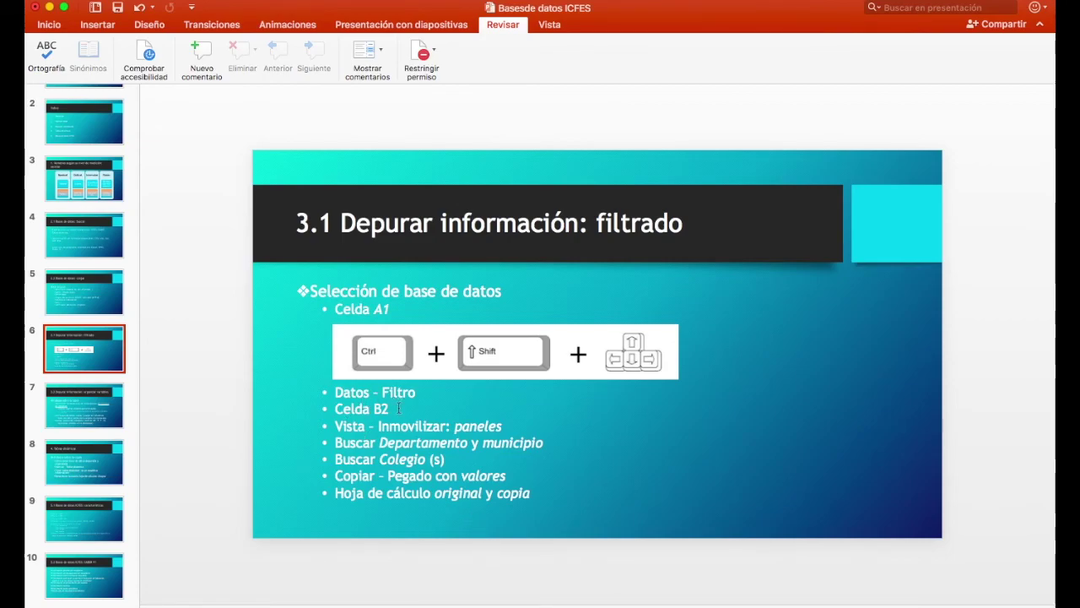
pyautogui.moveTo(399, 408); pyautogui.dragTo(502, 426)
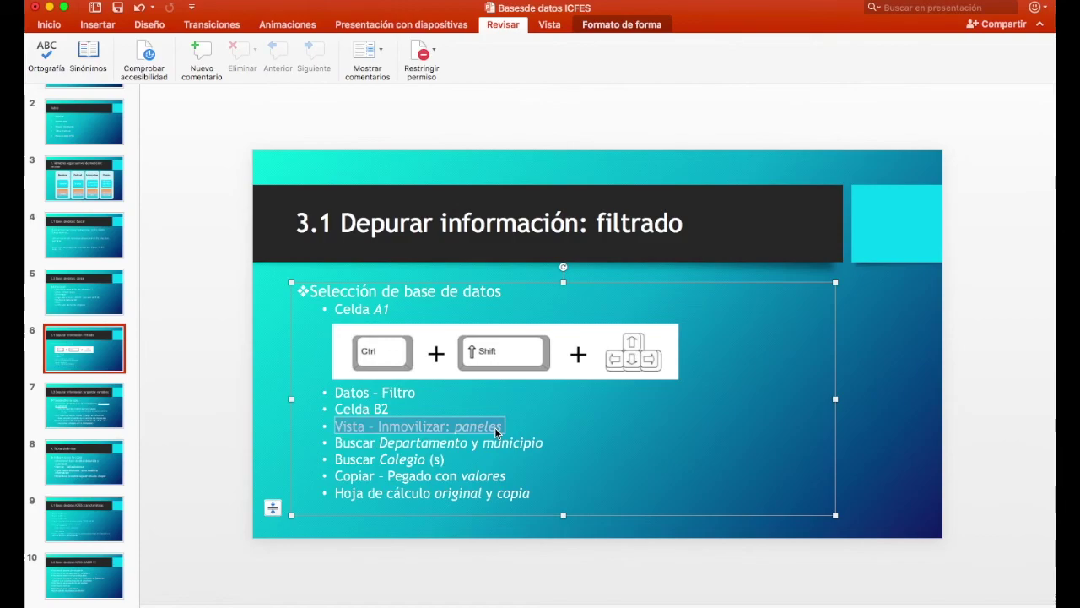
pyautogui.click(562, 602)
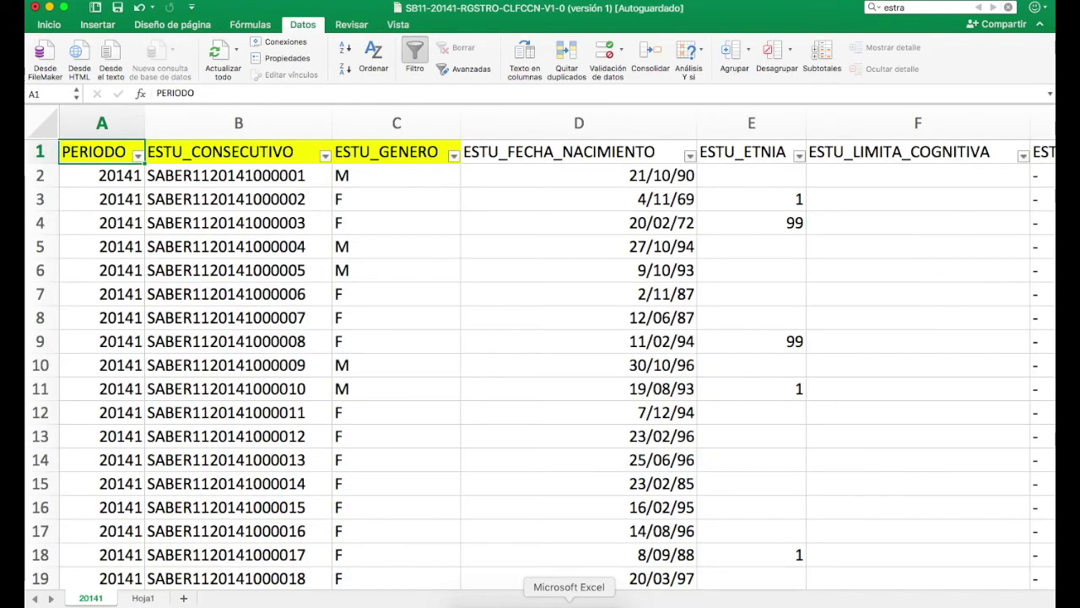
# Step: Freeze the panes at cell B2 to lock the header row and the PERIODO column
pyautogui.click(191, 169)
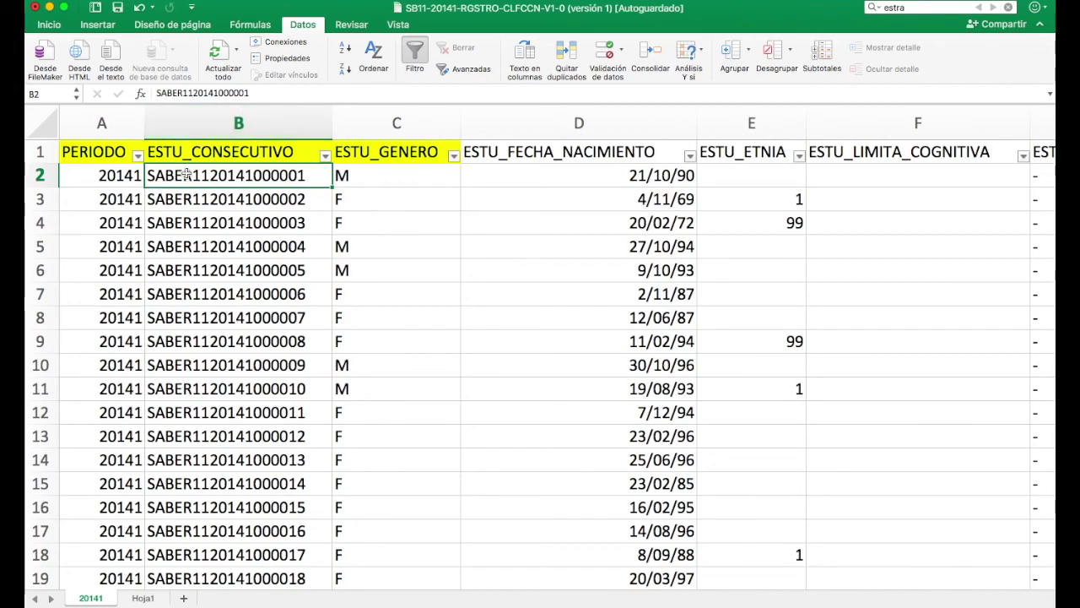
pyautogui.click(398, 25)
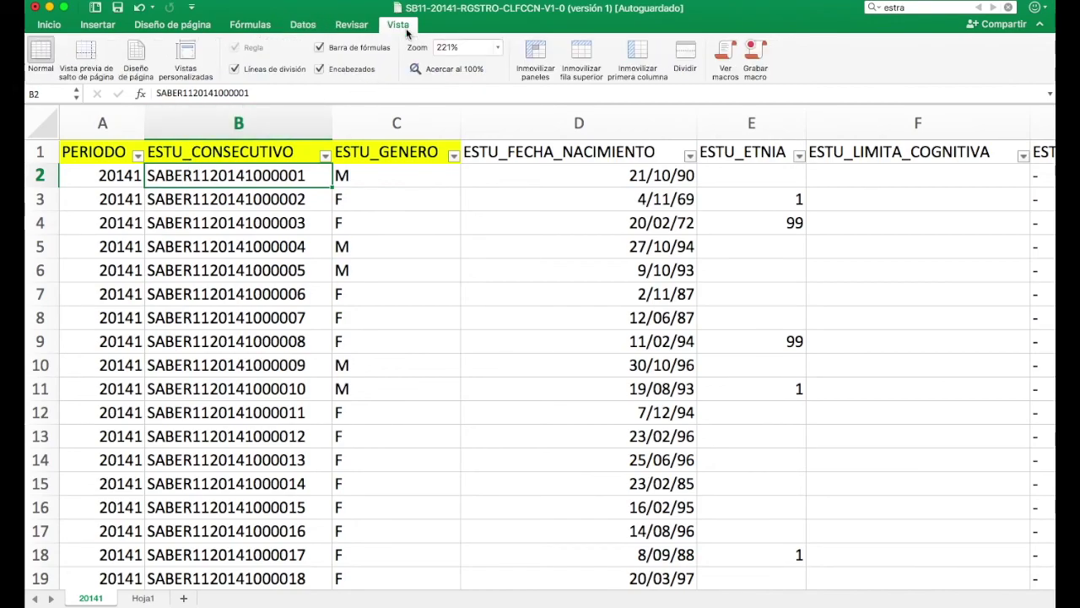
pyautogui.click(532, 57)
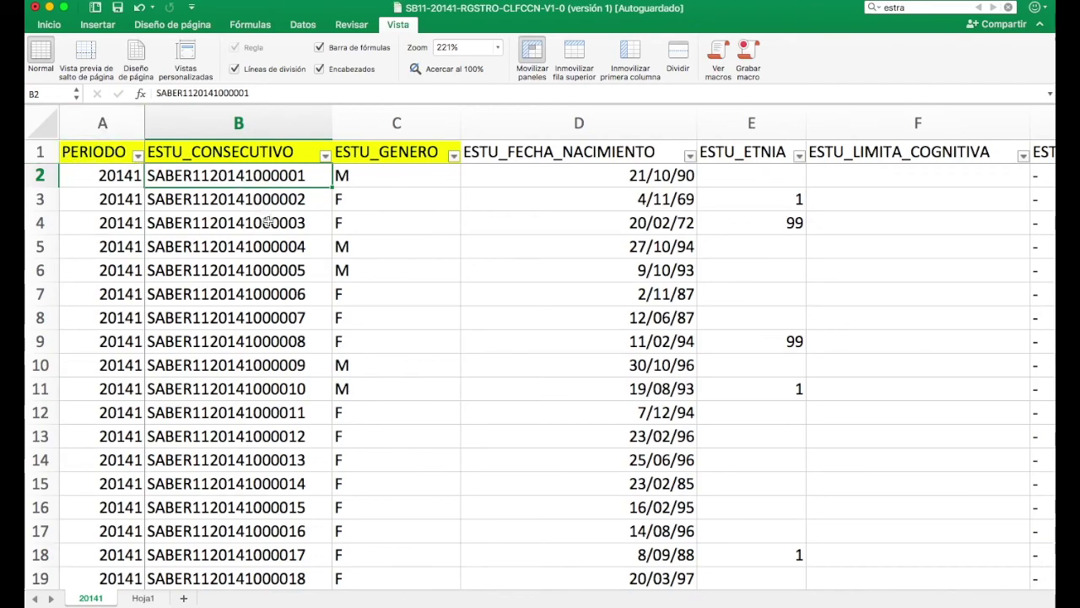
# Step: Examine how the header row and the PERIODO column behave across the sheet's rows and columns with the panes frozen
pyautogui.scroll(-5, 268, 221)
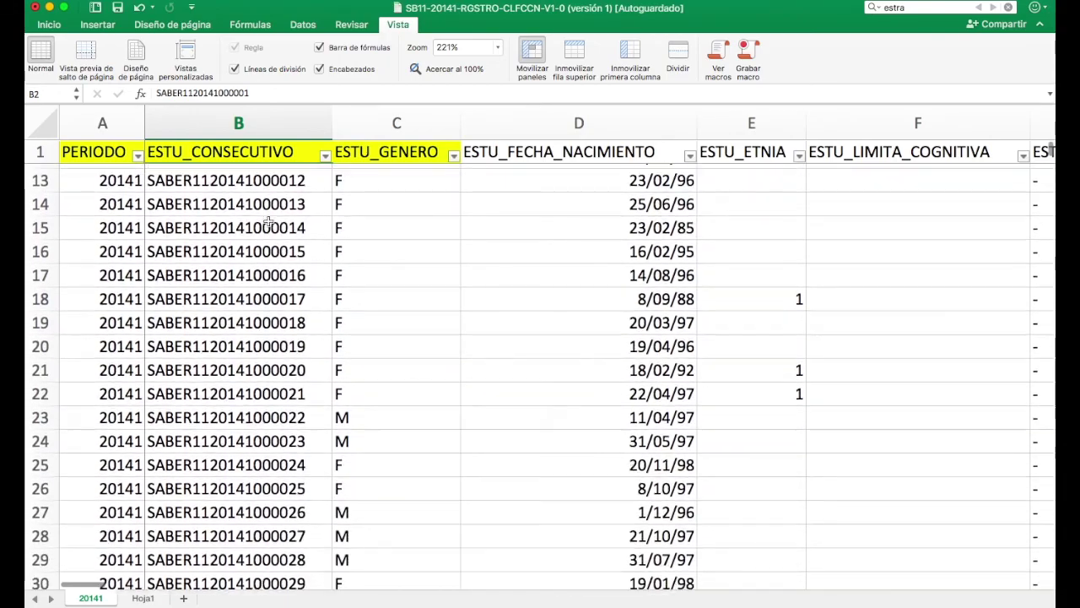
pyautogui.scroll(-5, 268, 219)
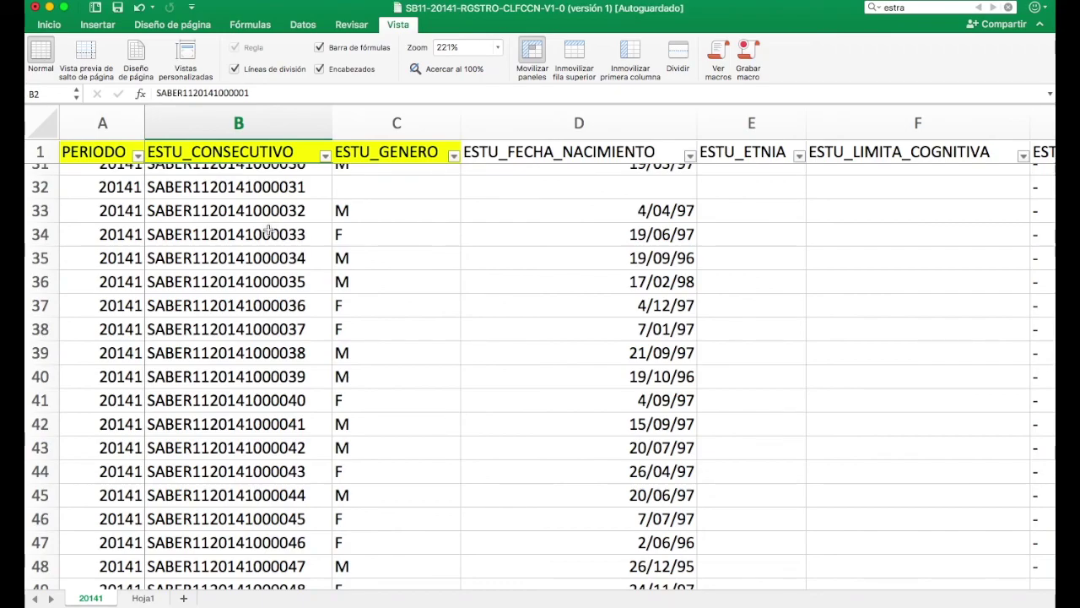
pyautogui.hscroll(10, 269, 232)
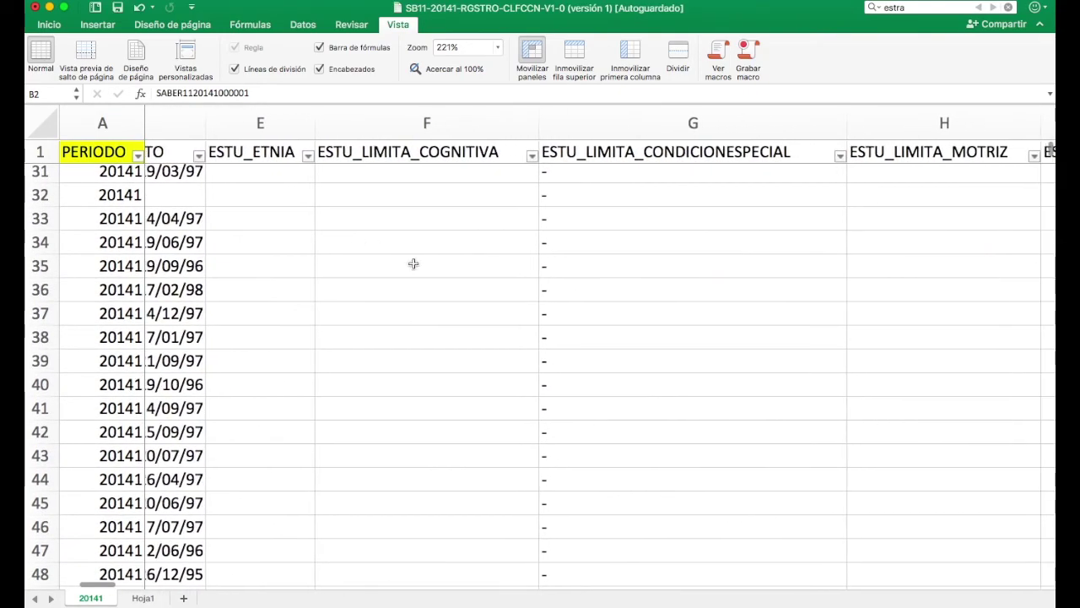
pyautogui.hscroll(10, 413, 264)
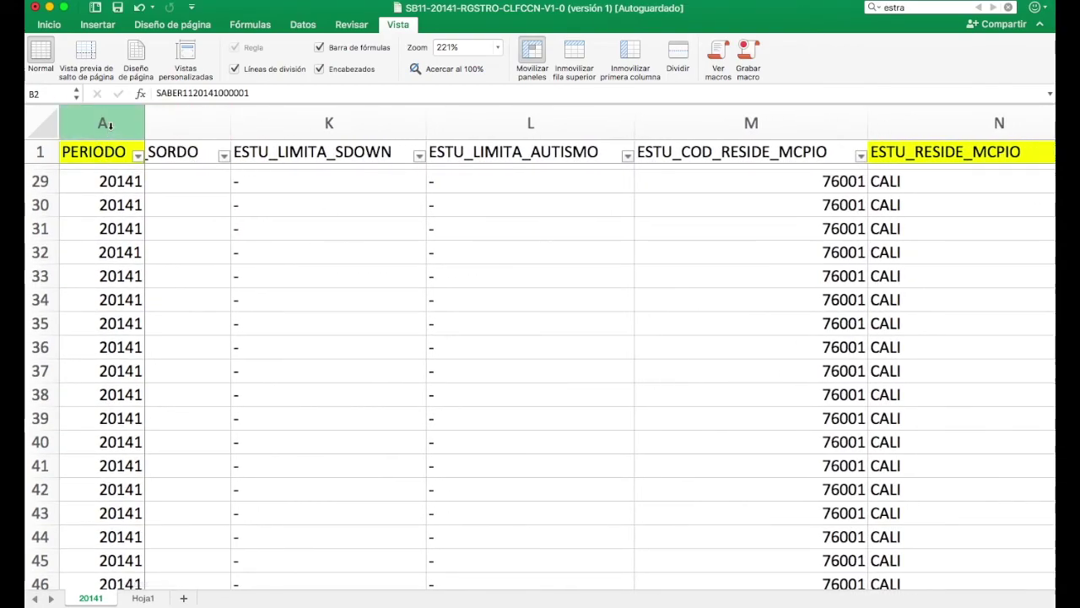
pyautogui.hscroll(-20, 309, 263)
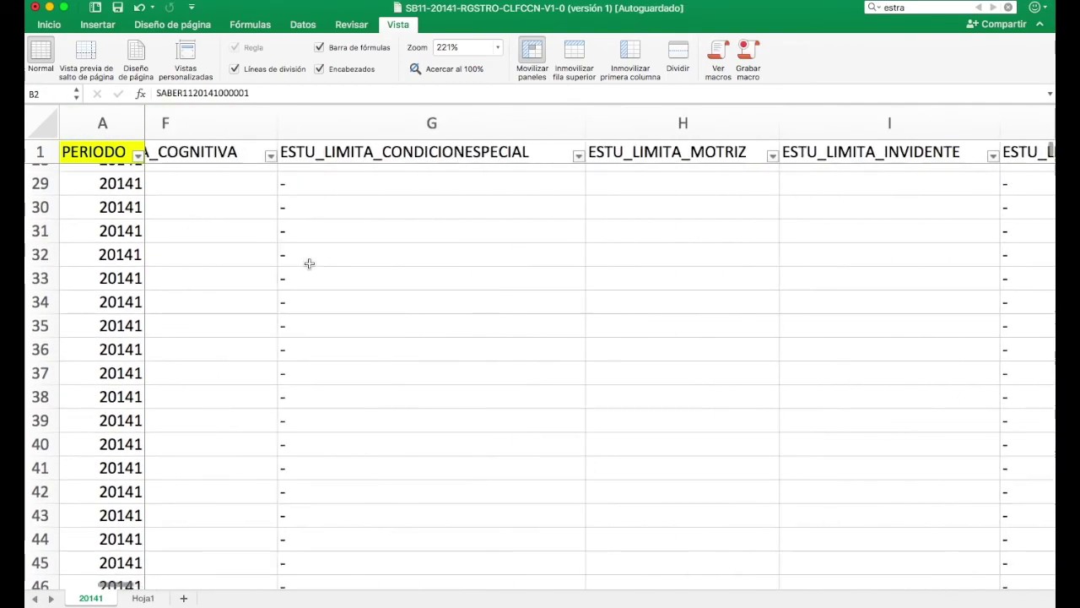
pyautogui.scroll(10, 309, 263)
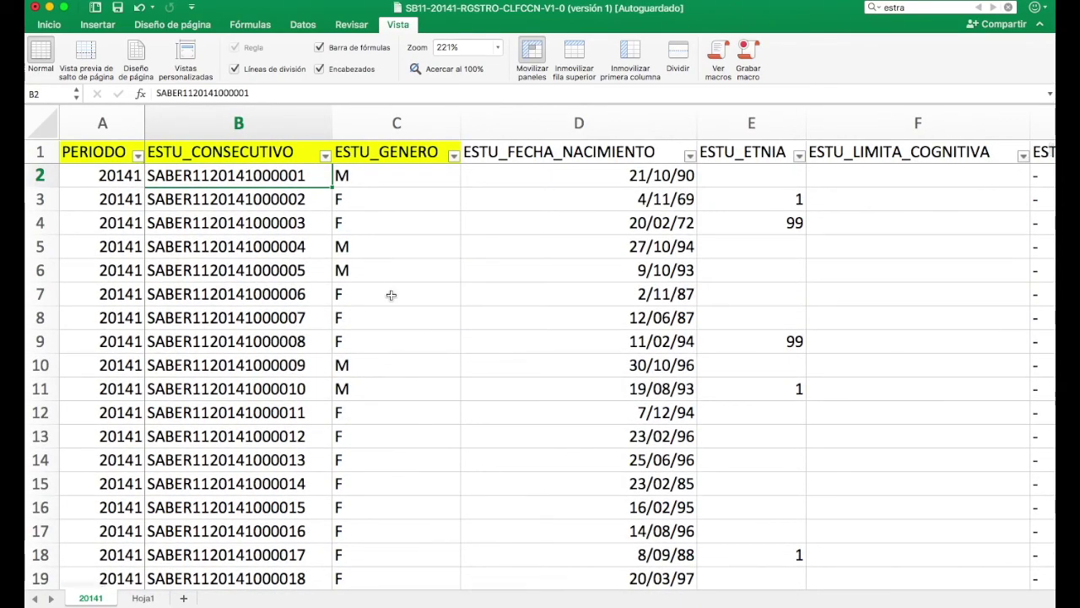
pyautogui.scroll(-15, 392, 297)
pyautogui.scroll(15, 390, 294)
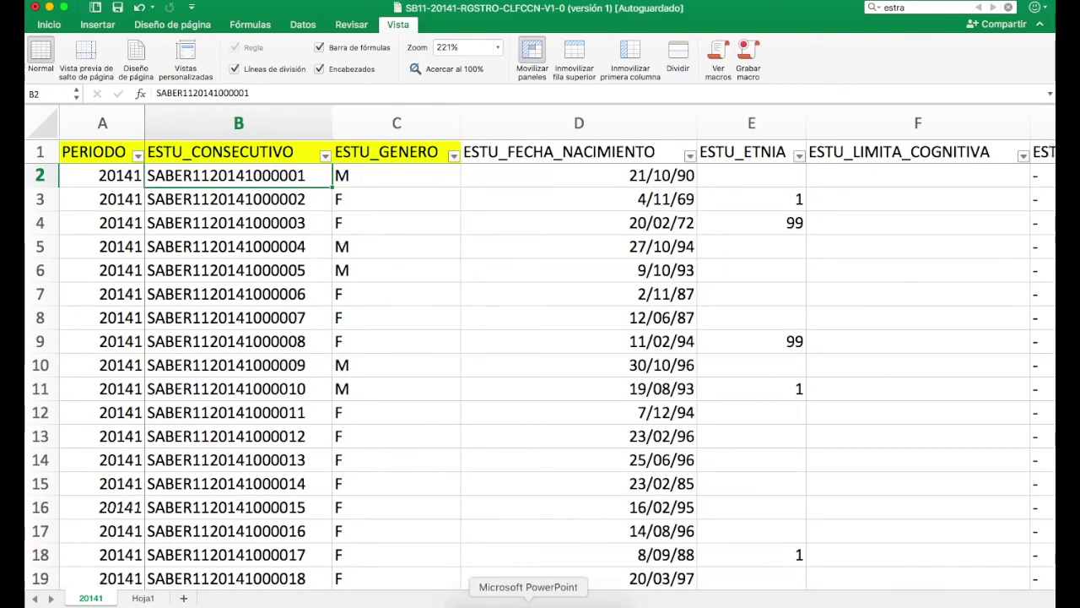
# Step: Switch to PowerPoint and highlight the "Buscar Departamento y municipio" line, followed by the "Buscar Colegio (s)" line
pyautogui.click(529, 602)
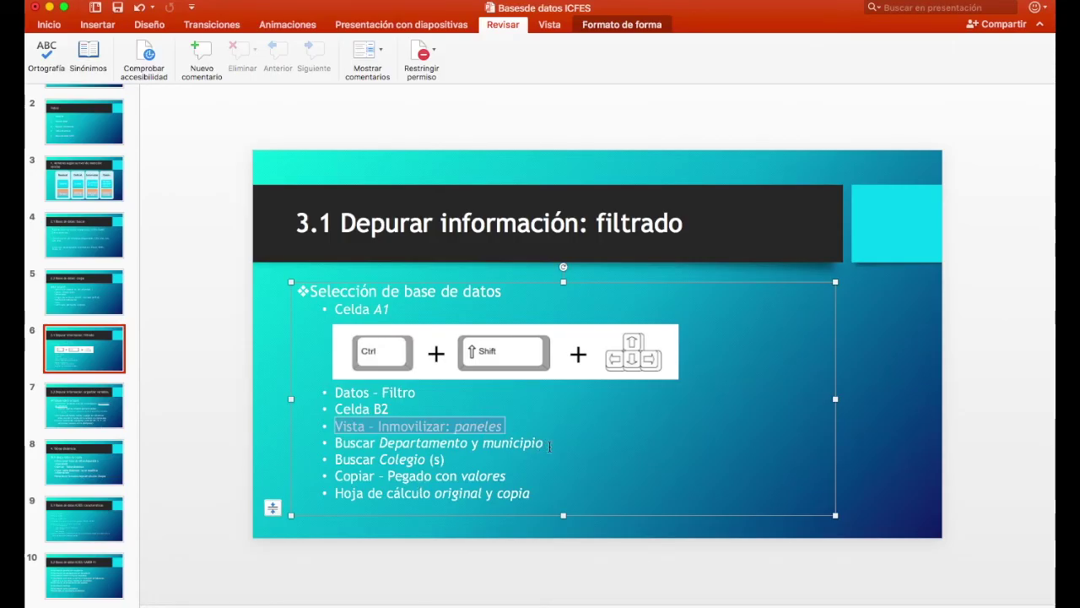
pyautogui.click(549, 444)
pyautogui.moveTo(549, 444); pyautogui.dragTo(338, 443)
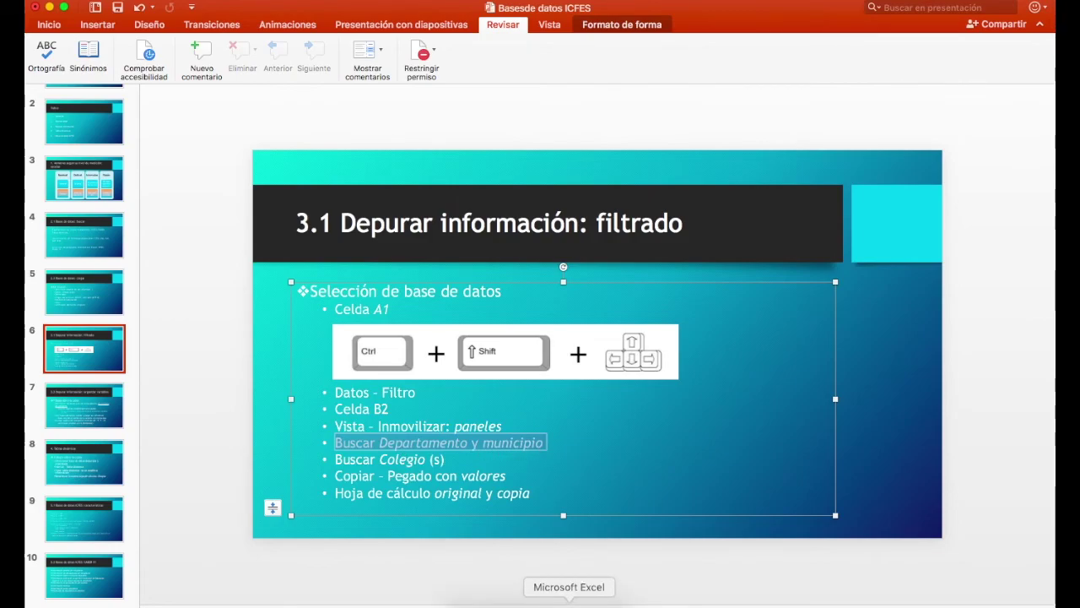
pyautogui.moveTo(460, 456); pyautogui.dragTo(334, 459)
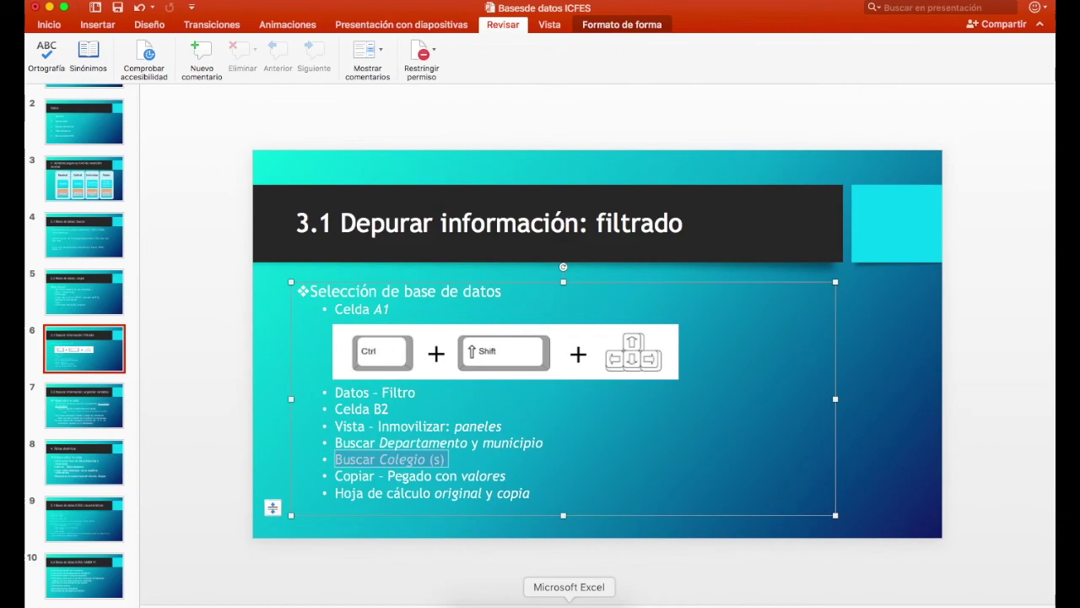
# Step: Return to Excel, look through the student variable columns, and bring up SB11-2014-1-Diccionario_de_variables-V1-0.pdf
pyautogui.click(569, 600)
pyautogui.hscroll(5, 415, 175)
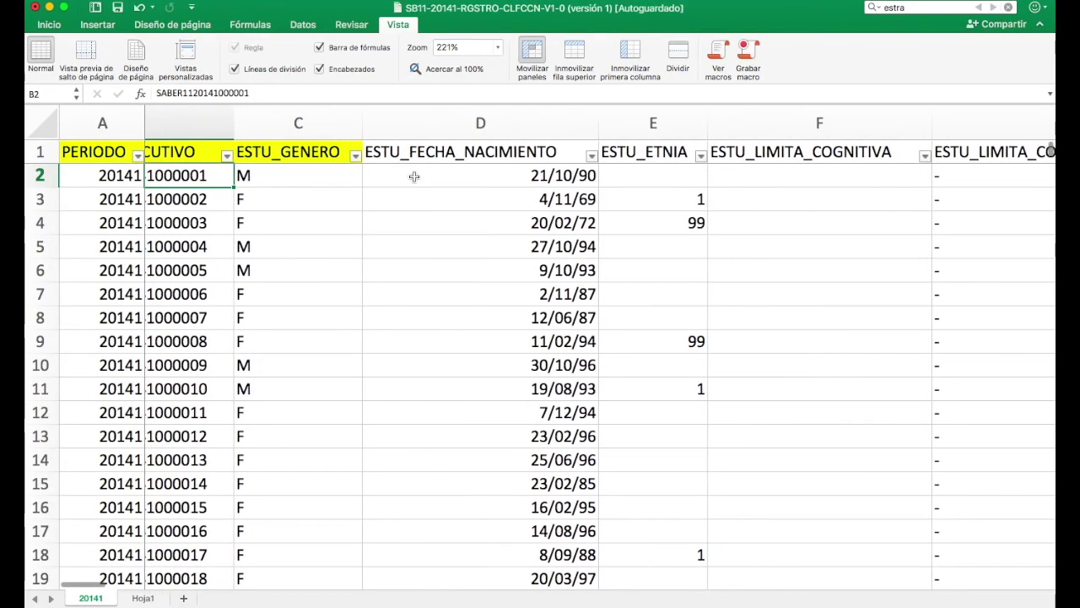
pyautogui.hscroll(6, 415, 176)
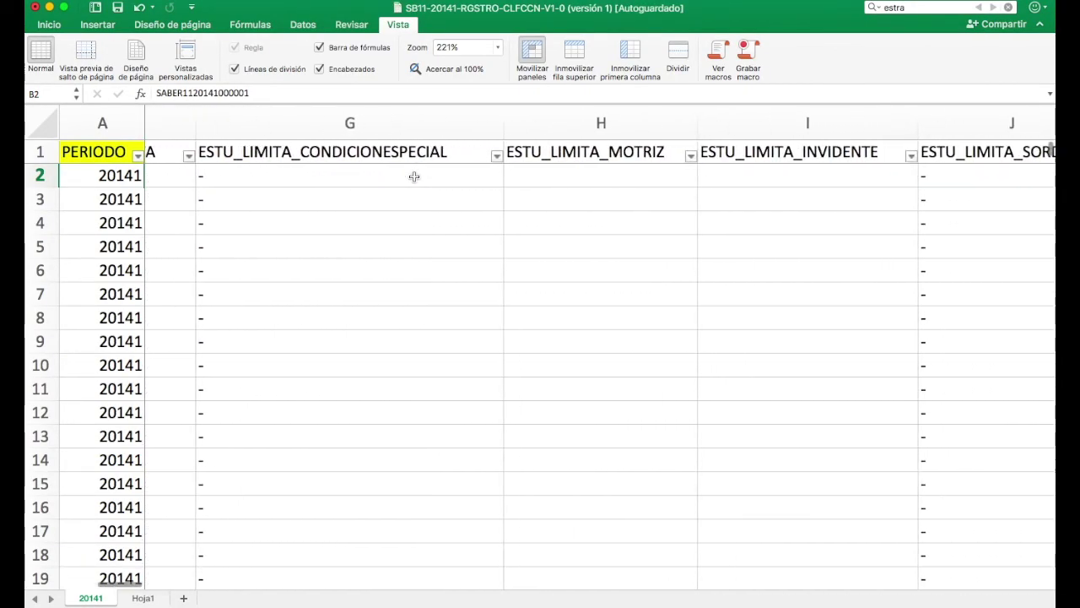
pyautogui.hscroll(5, 414, 175)
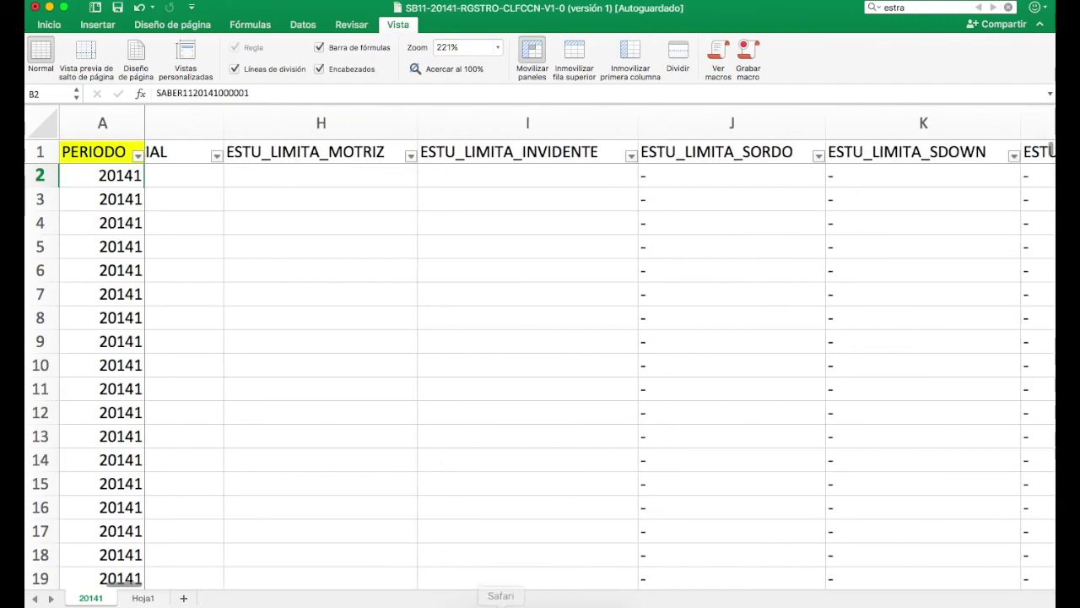
pyautogui.rightClick(514, 600)
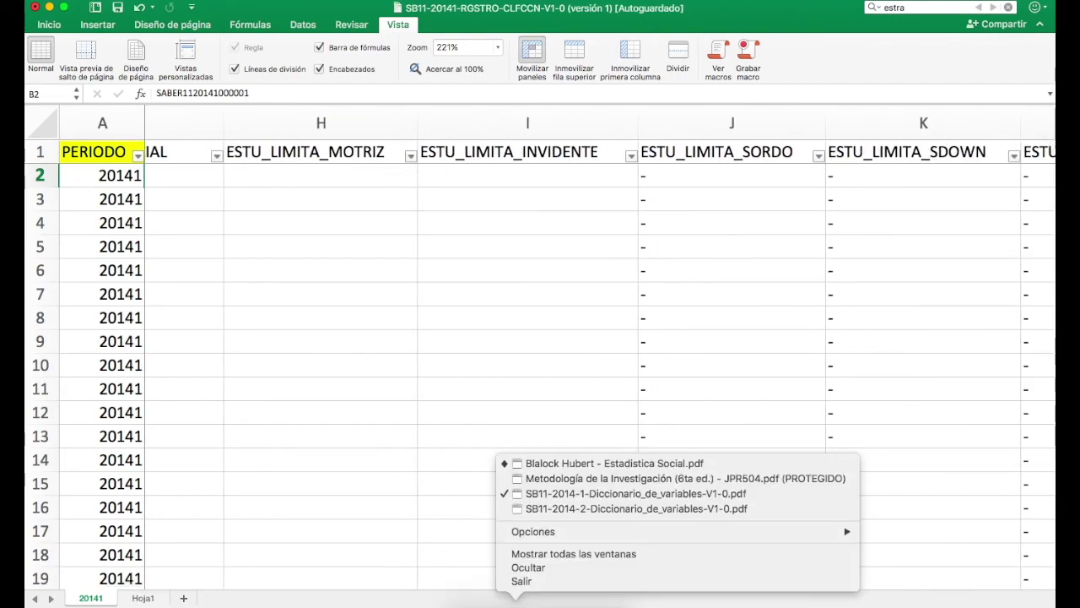
pyautogui.click(545, 496)
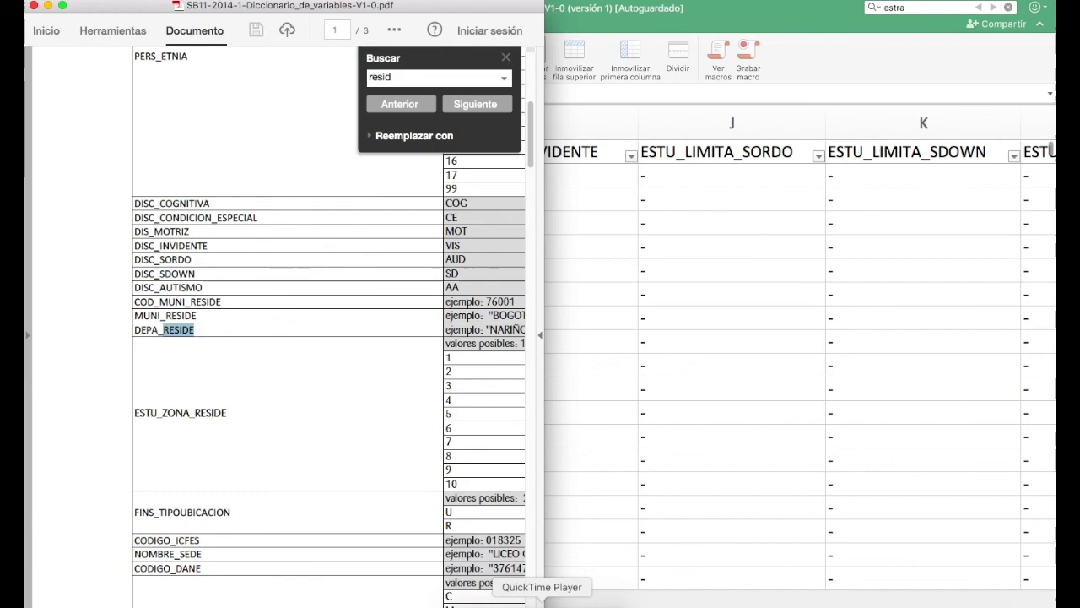
# Step: Close the search box and examine the variable dictionary, highlighting PERS_ETNIA and reading its category codes and descriptions
pyautogui.scroll(10, 346, 270)
pyautogui.click(503, 56)
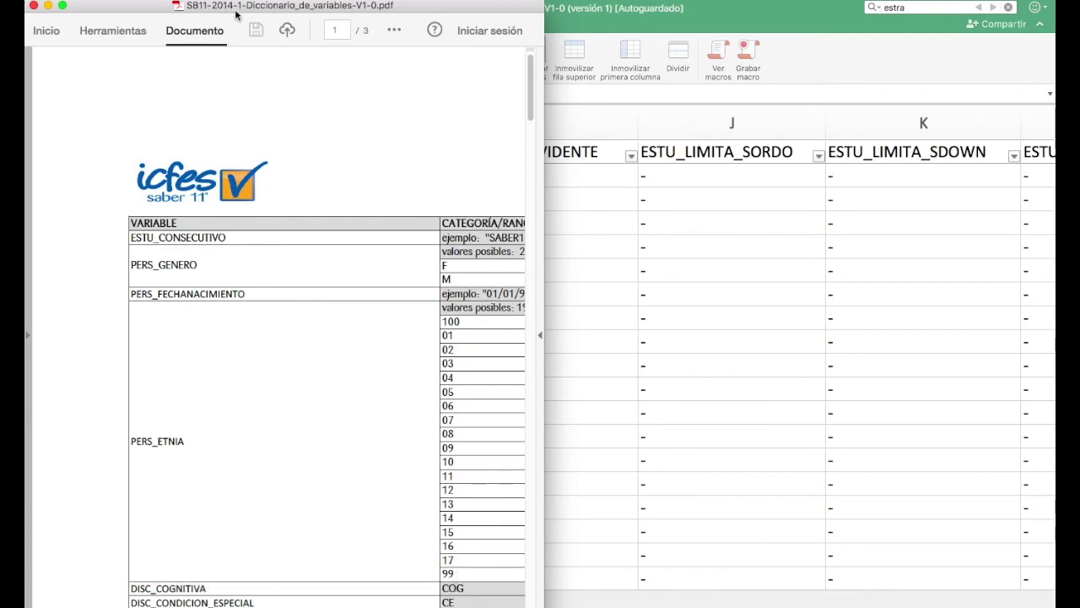
pyautogui.scroll(5, 246, 325)
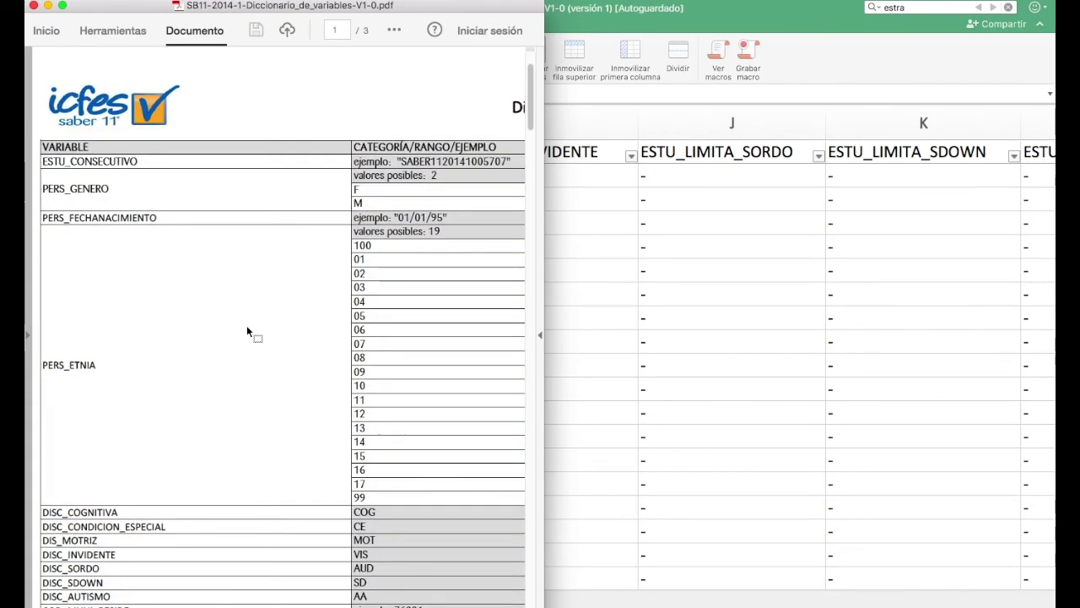
pyautogui.scroll(-1, 247, 330)
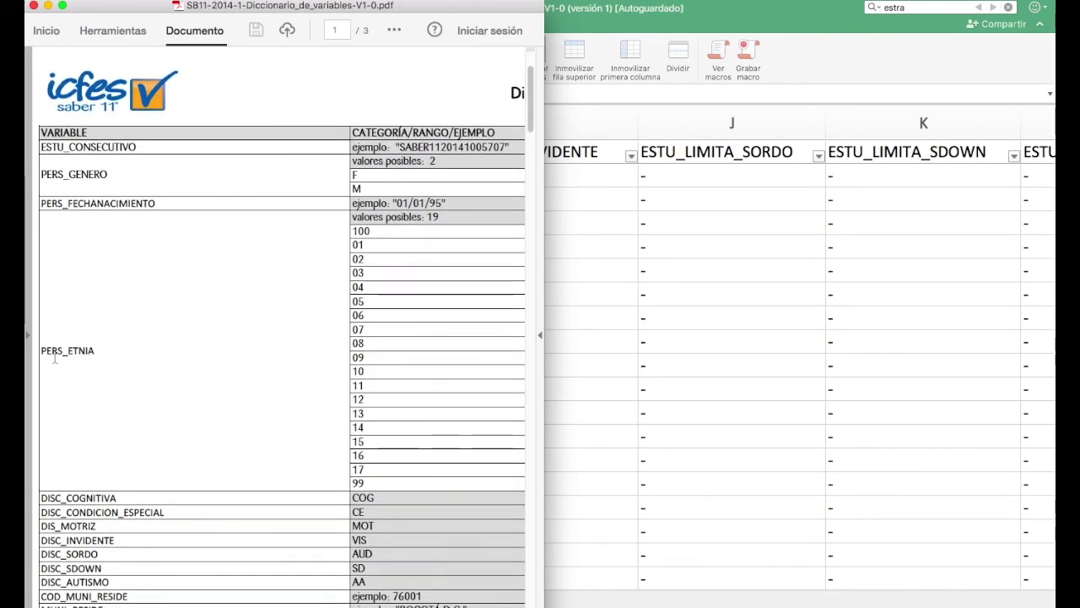
pyautogui.moveTo(46, 351); pyautogui.dragTo(95, 351)
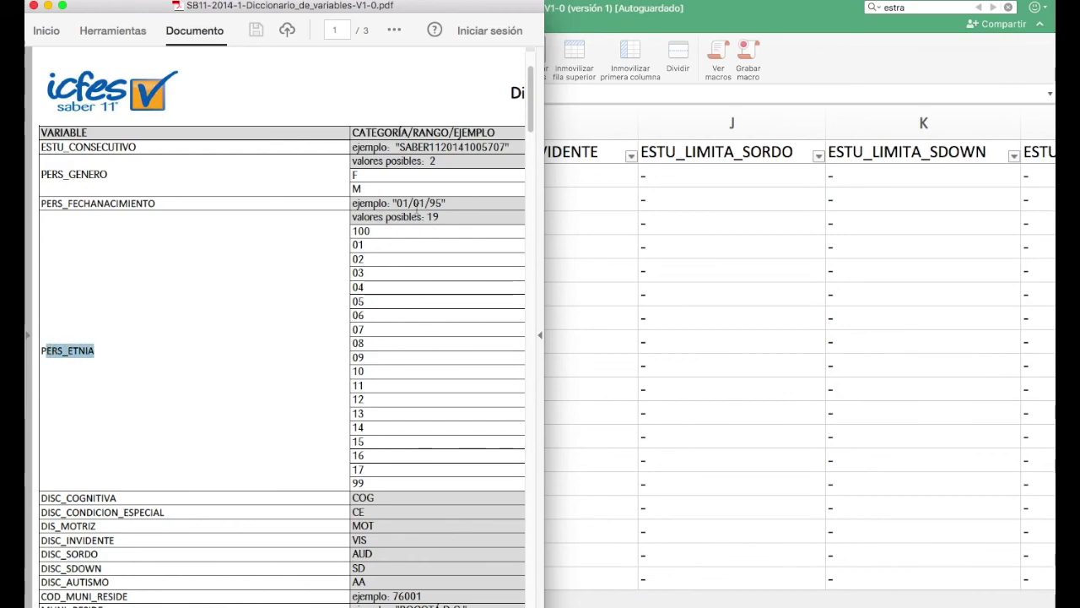
pyautogui.hscroll(5, 423, 401)
pyautogui.scroll(-1, 424, 400)
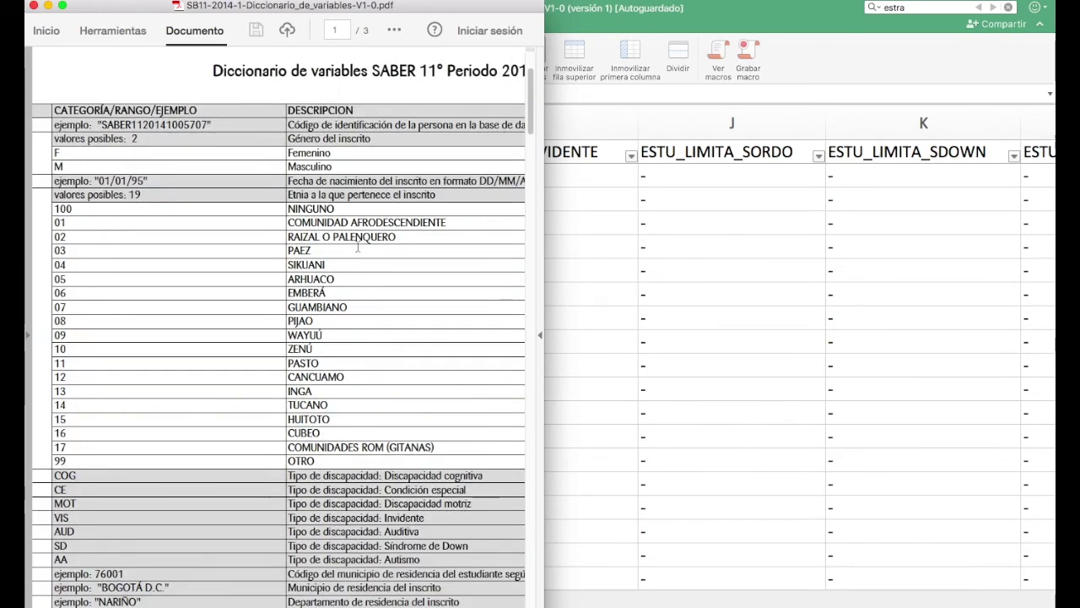
pyautogui.hscroll(-7, 315, 375)
pyautogui.scroll(-4, 314, 375)
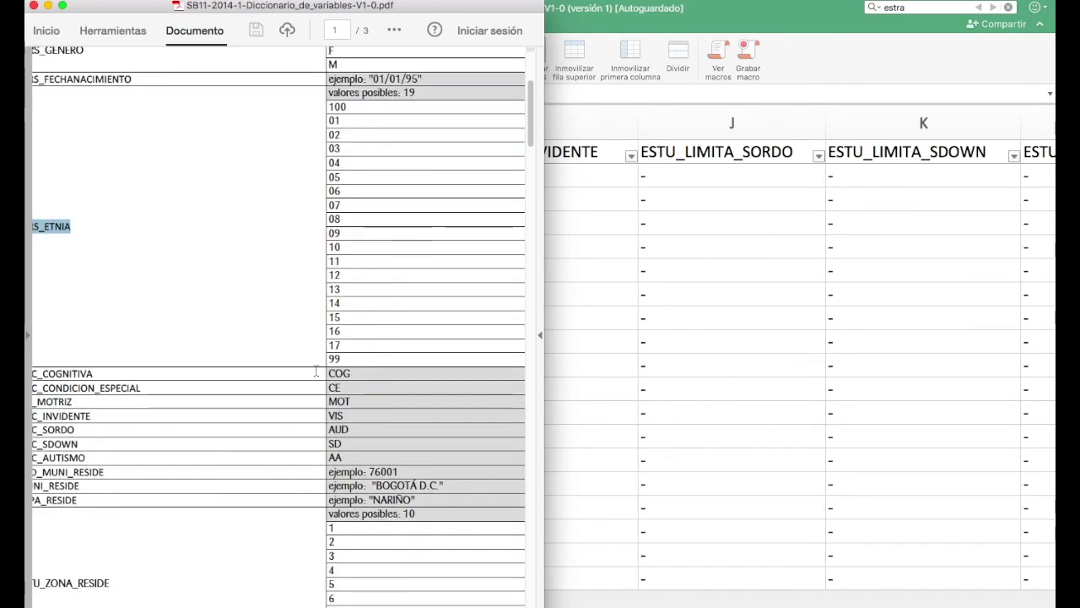
pyautogui.scroll(-1, 312, 371)
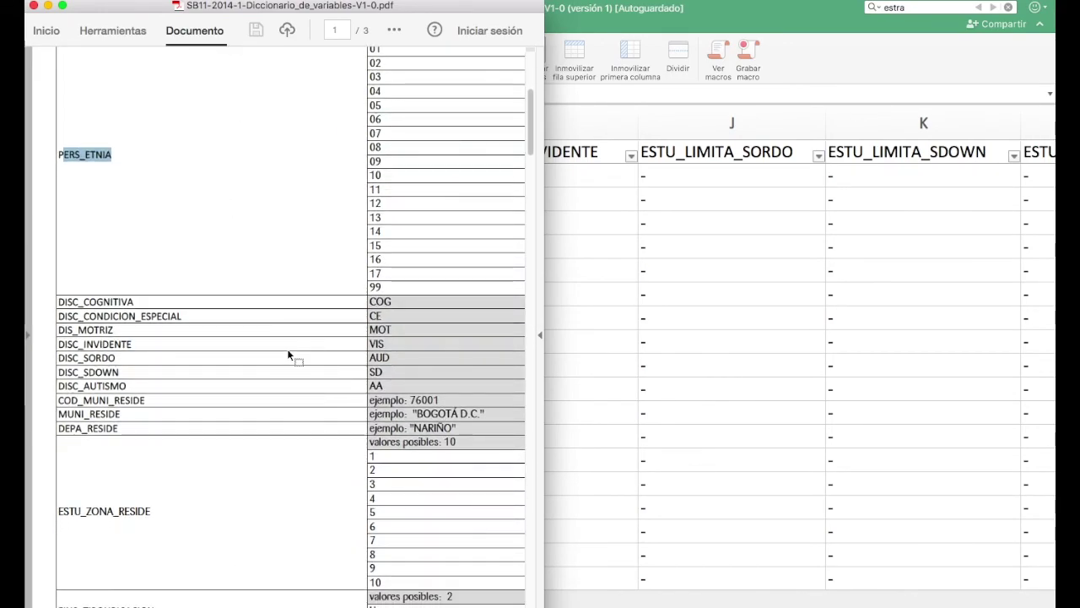
# Step: Clear the PERS_ETNIA highlight and search the variable dictionary for "departamento"
pyautogui.click(205, 226)
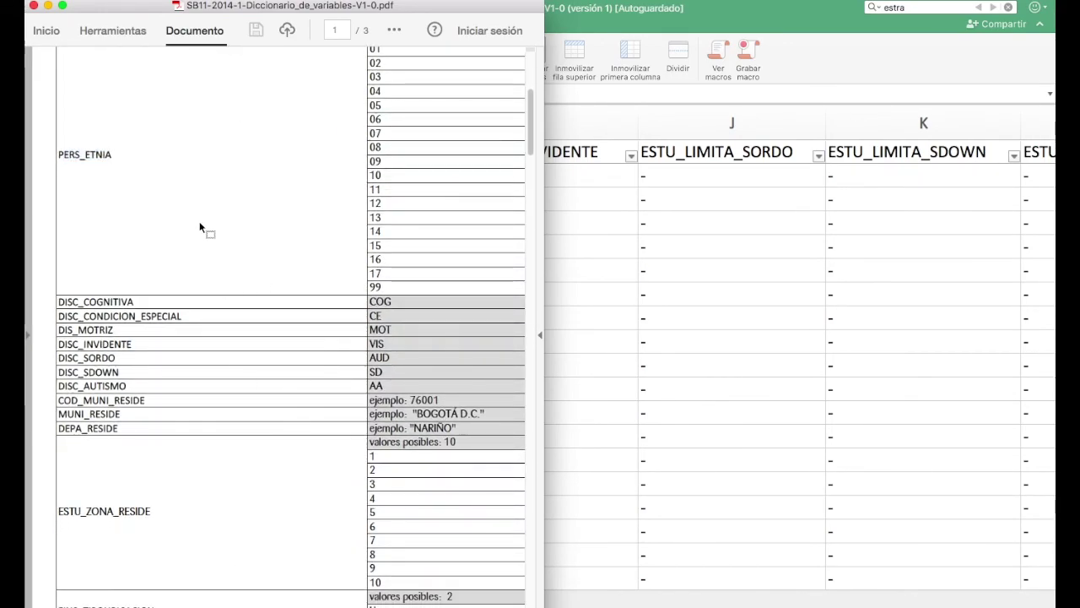
pyautogui.press('super+f')
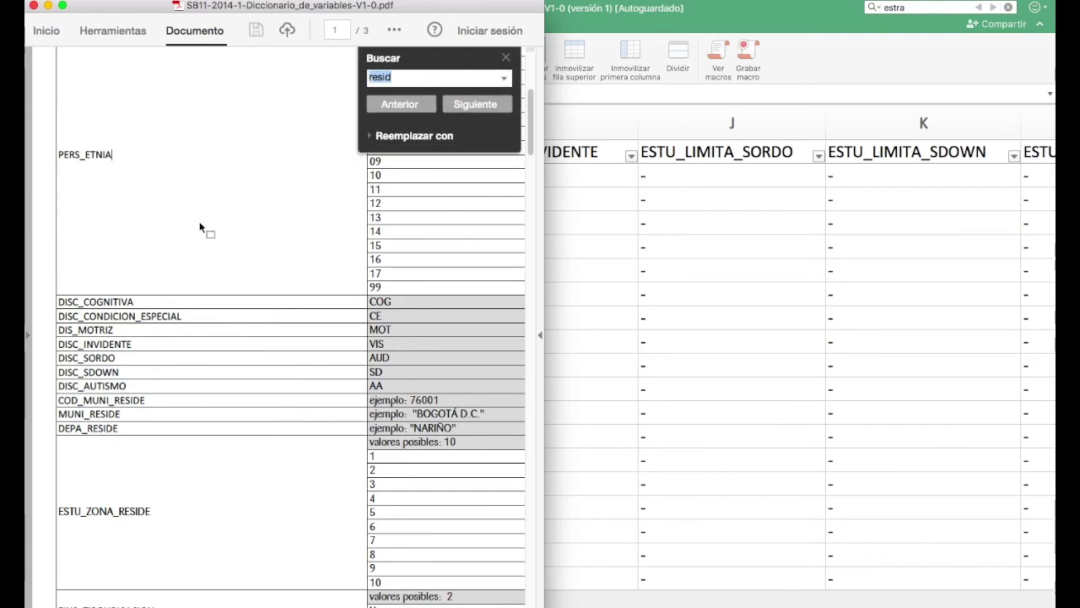
pyautogui.write('departamento')
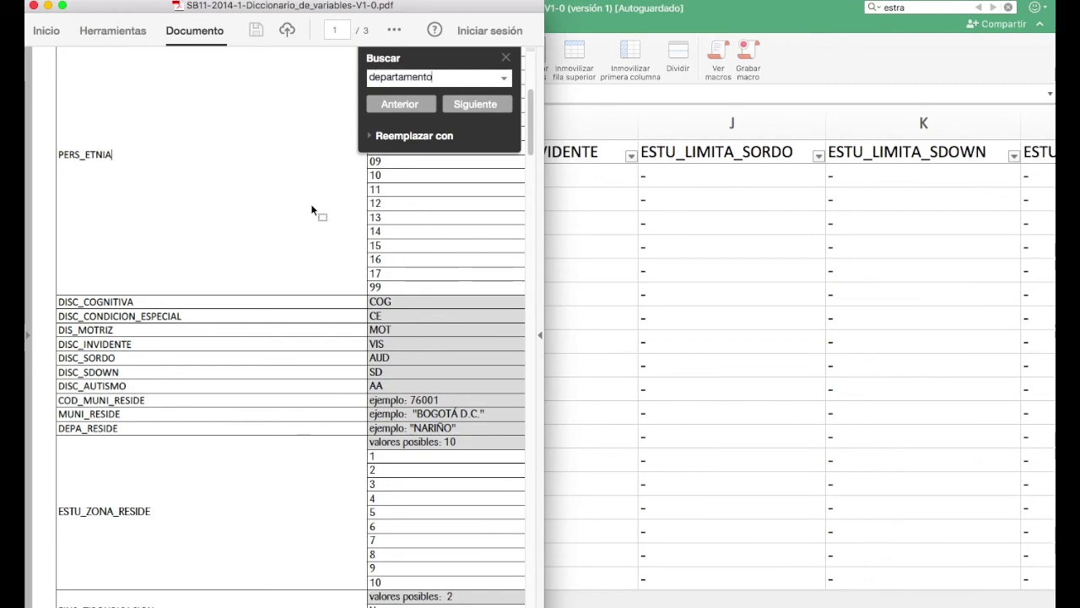
pyautogui.click(475, 104)
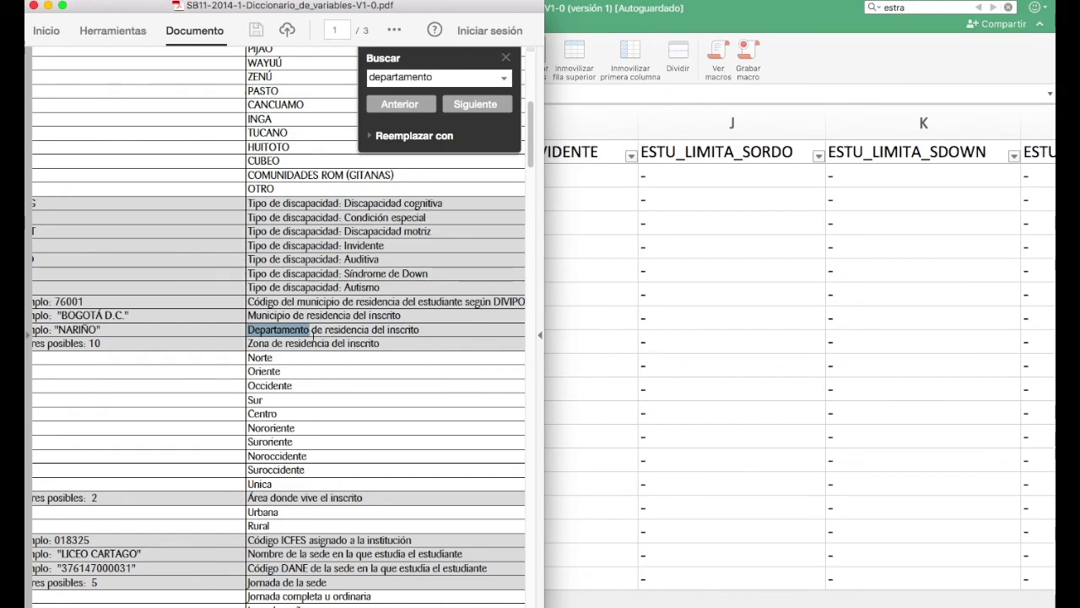
# Step: Find the next "departamento" match in the variable dictionary and copy the exam-application department's variable name, DEPA_APLI
pyautogui.click(479, 103)
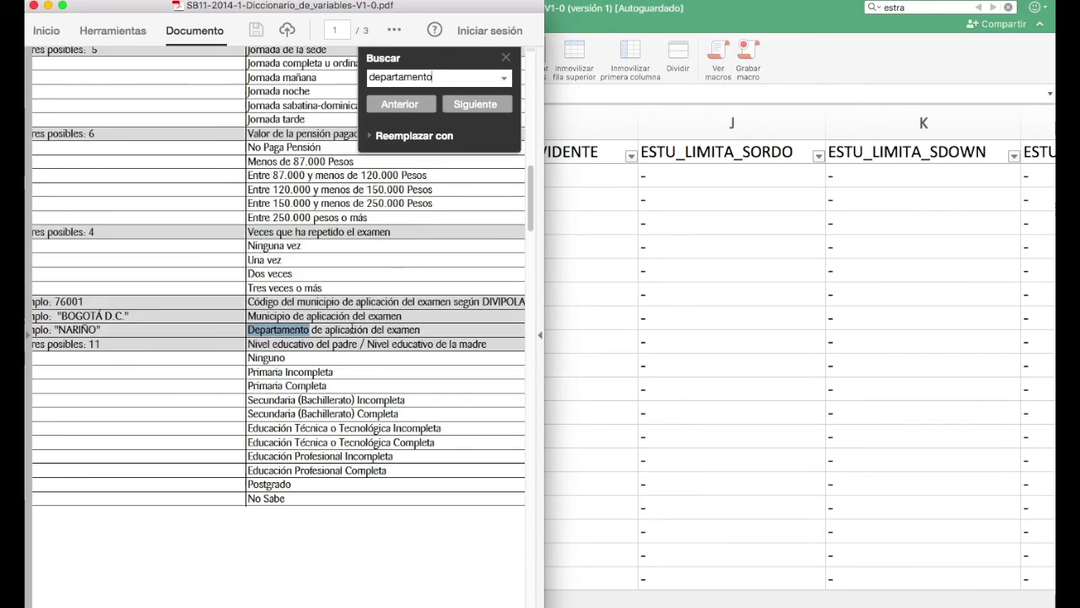
pyautogui.hscroll(-10, 346, 328)
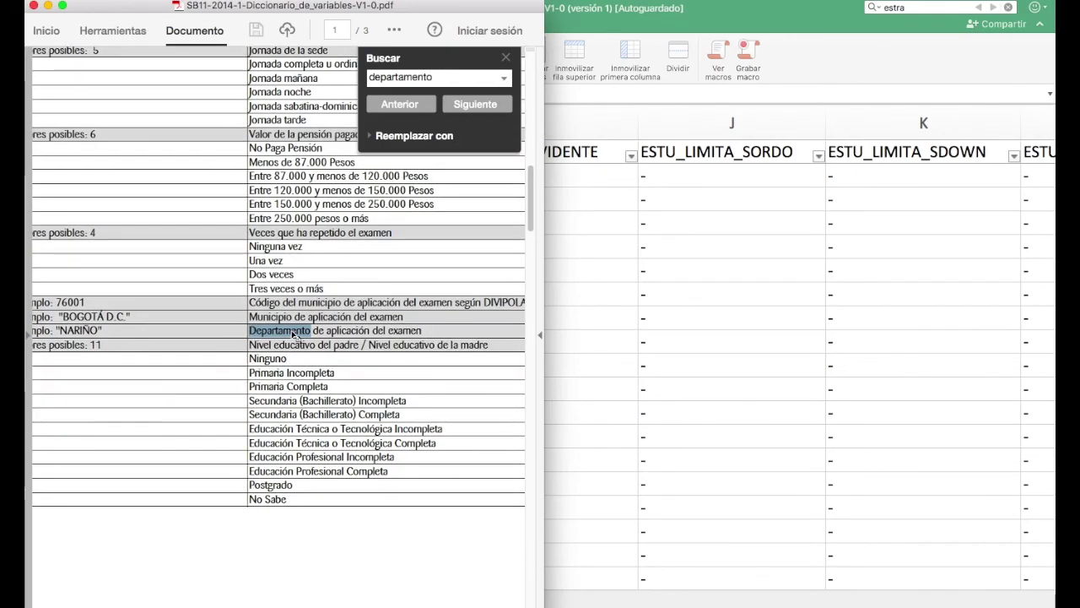
pyautogui.hscroll(-4, 287, 331)
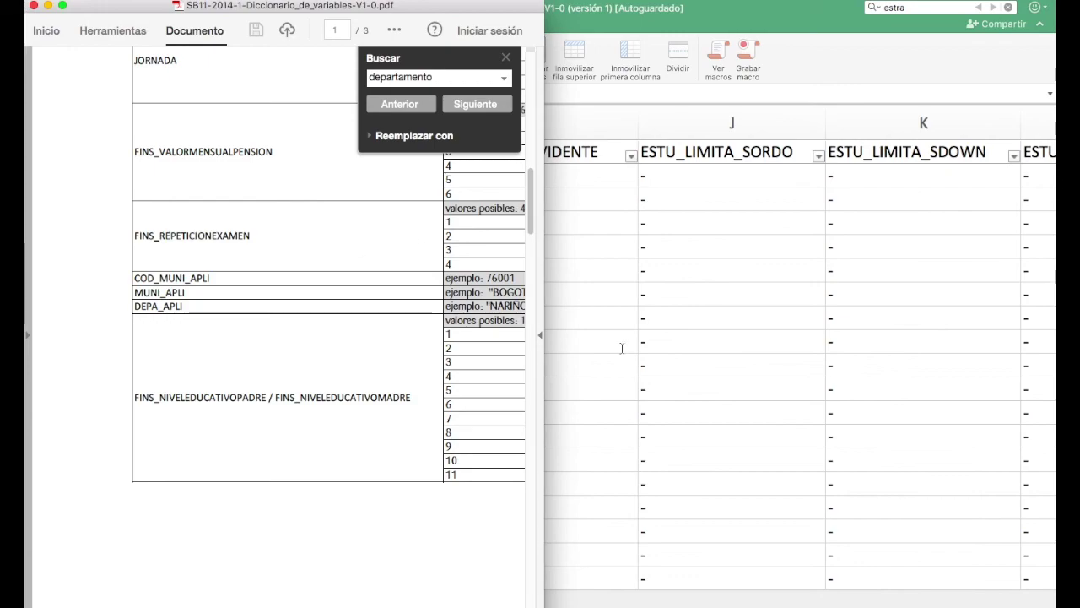
pyautogui.click(133, 306)
pyautogui.moveTo(133, 305); pyautogui.dragTo(192, 313)
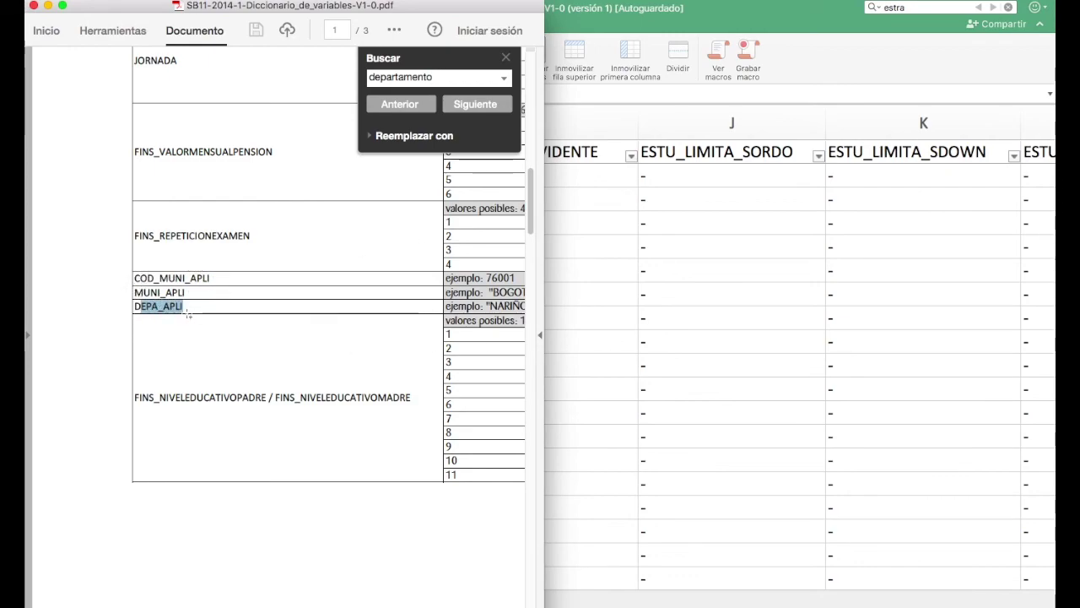
pyautogui.click(181, 307)
pyautogui.moveTo(185, 307); pyautogui.dragTo(135, 307)
pyautogui.press('super+c')
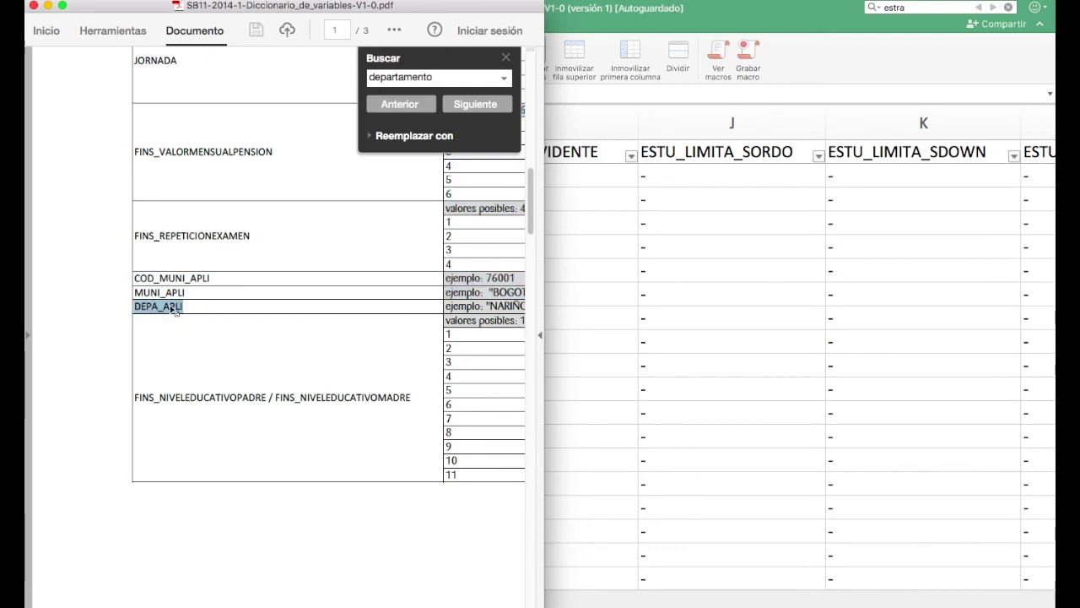
# Step: Switch to Excel, select header row 1 and search it for DEPA_APLI in place of "estra"
pyautogui.press('super+Tab')
pyautogui.click(40, 150)
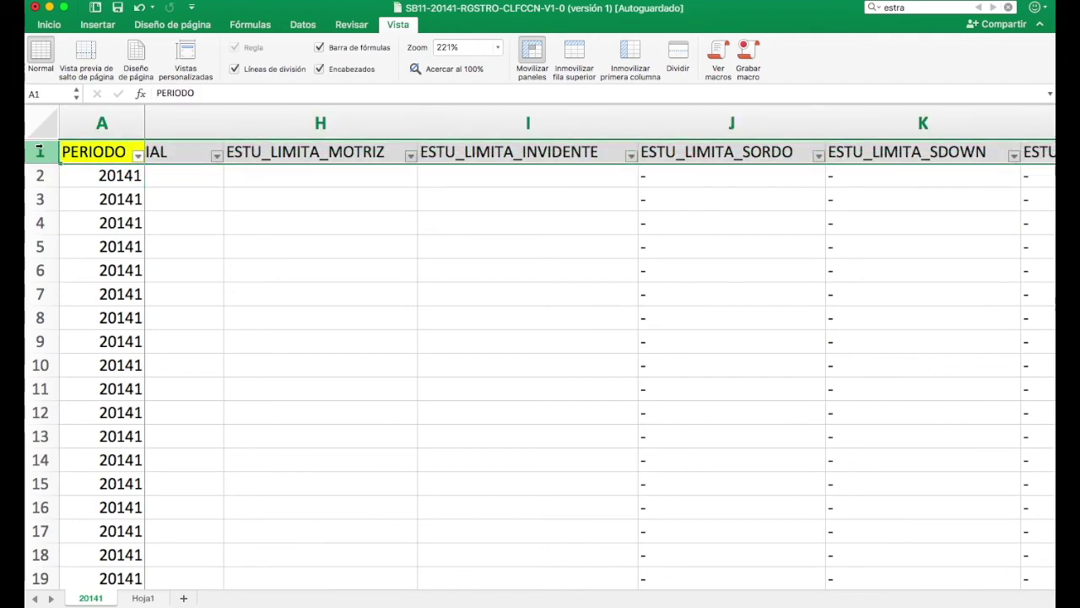
pyautogui.click(918, 11)
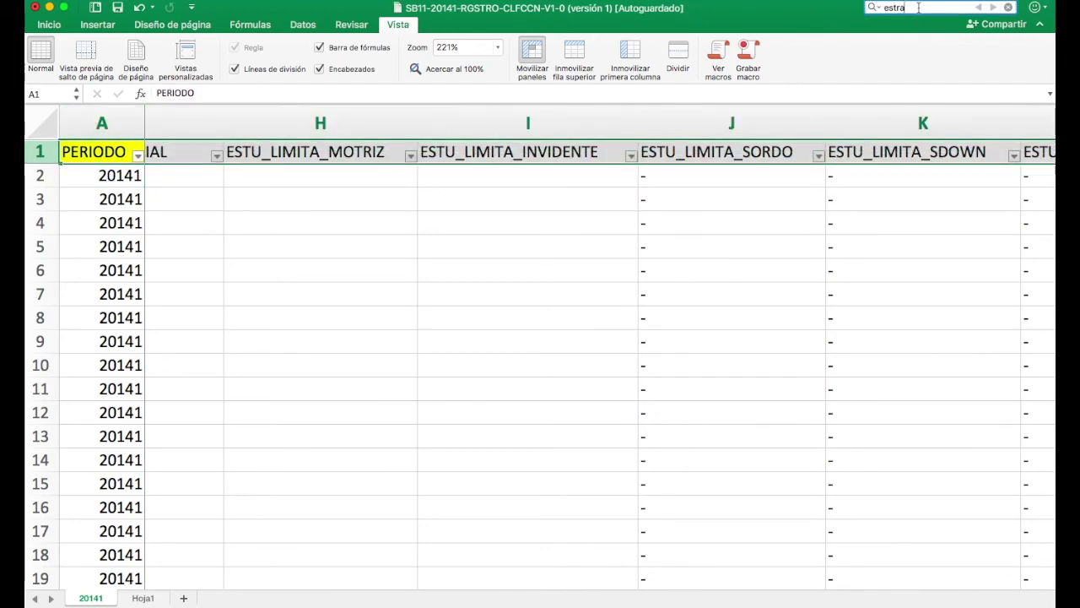
pyautogui.press('BackSpace')
pyautogui.press('BackSpace')
pyautogui.press('BackSpace')
pyautogui.press('BackSpace')
pyautogui.press('BackSpace')
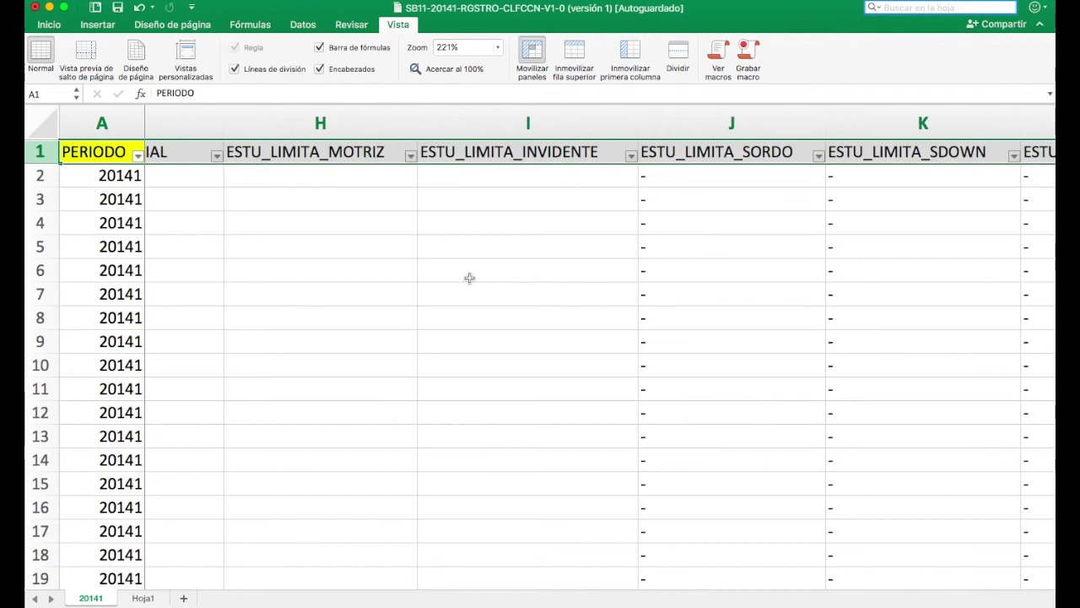
pyautogui.press('super+v')
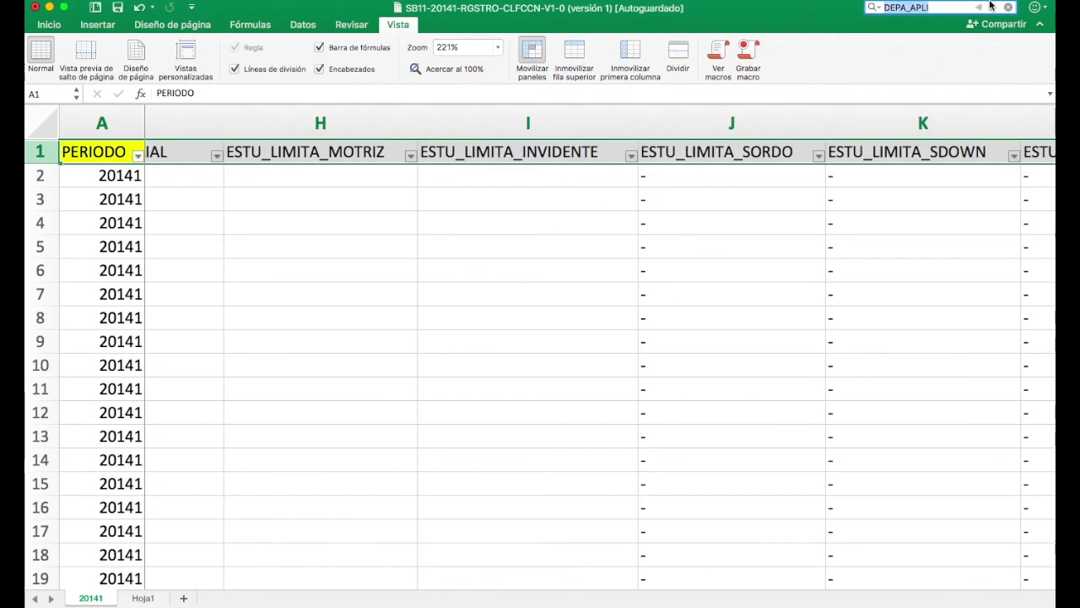
pyautogui.hscroll(2, 313, 285)
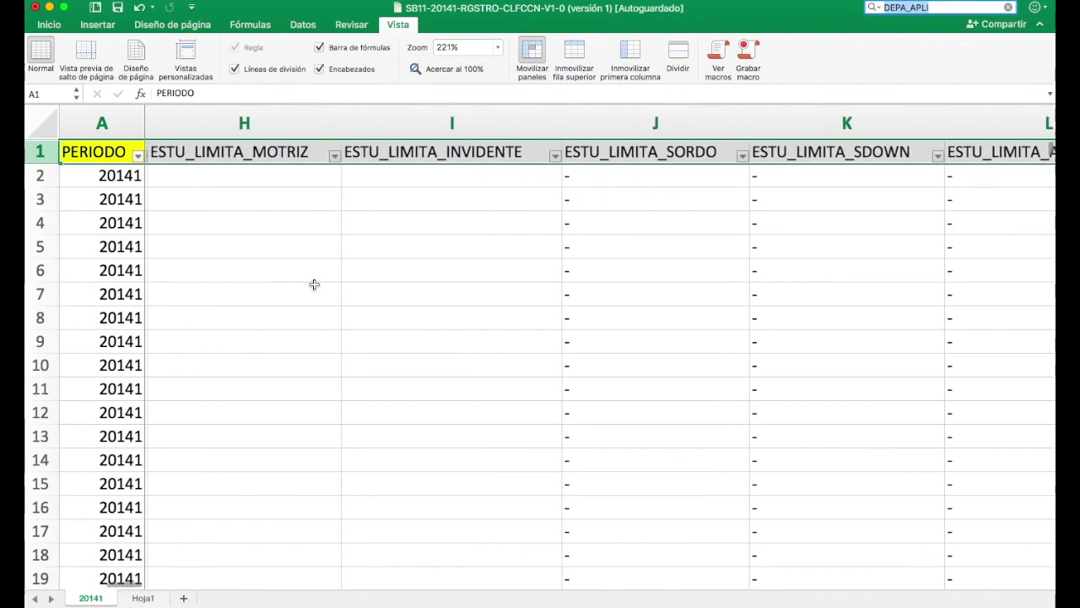
pyautogui.hscroll(-10, 314, 284)
pyautogui.hscroll(-2, 314, 284)
pyautogui.hscroll(4, 314, 285)
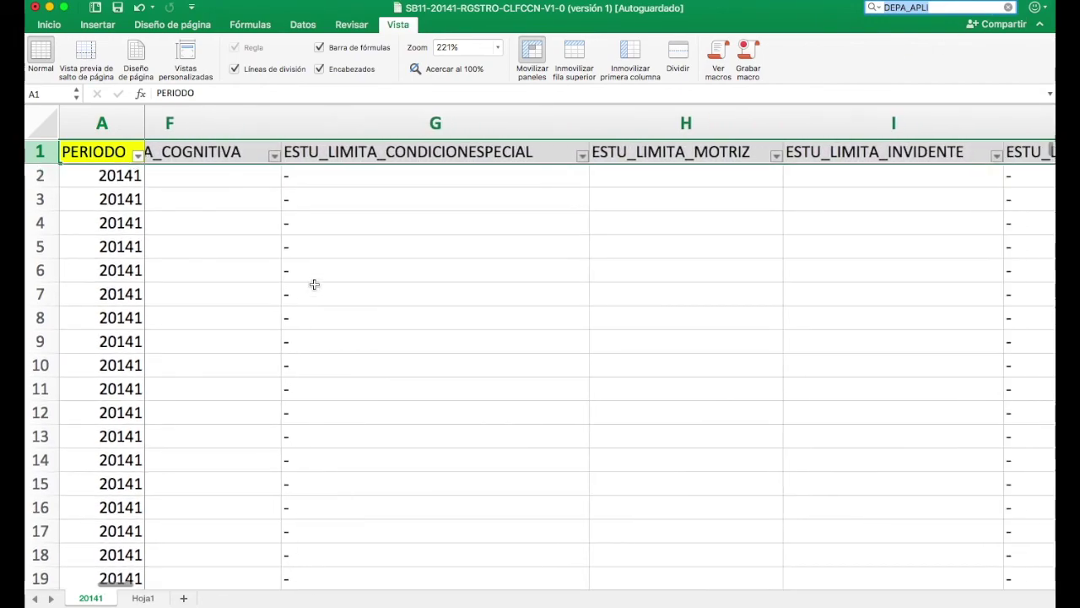
pyautogui.click(970, 7)
pyautogui.press('Return')
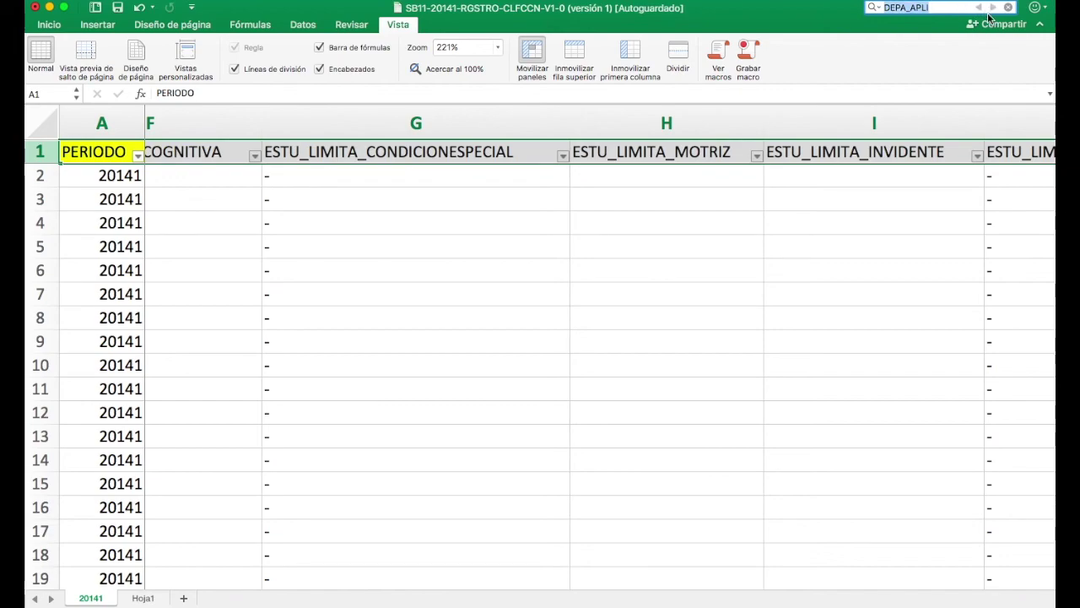
# Step: Reselect header row 1 and search for the shortened terms DEPA_AP and DEPa, extending the search to the whole workbook
pyautogui.hscroll(-8, 490, 293)
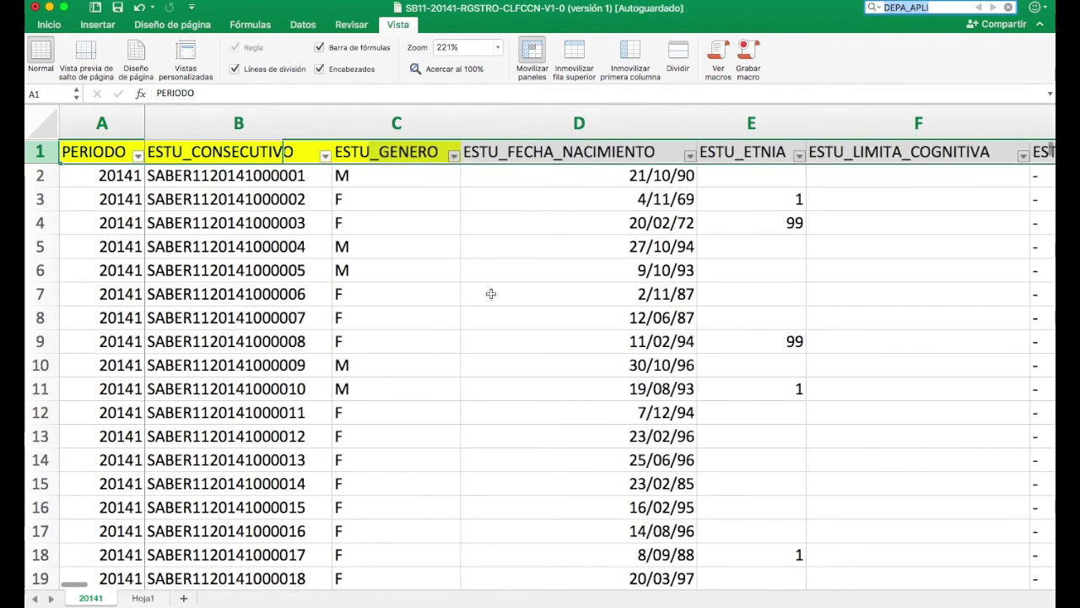
pyautogui.click(481, 178)
pyautogui.click(41, 151)
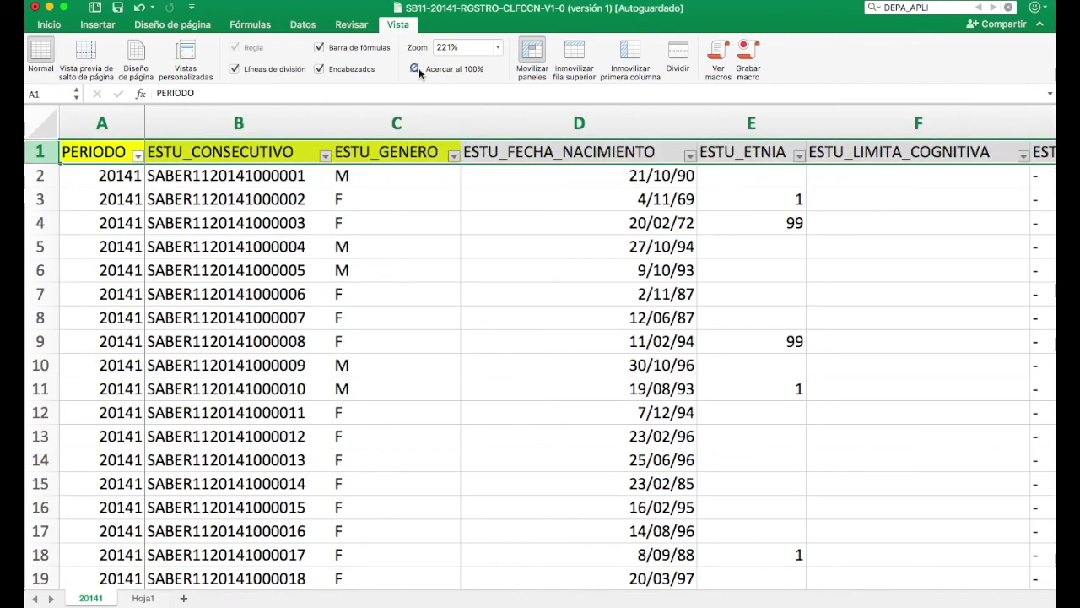
pyautogui.press('BackSpace')
pyautogui.press('BackSpace')
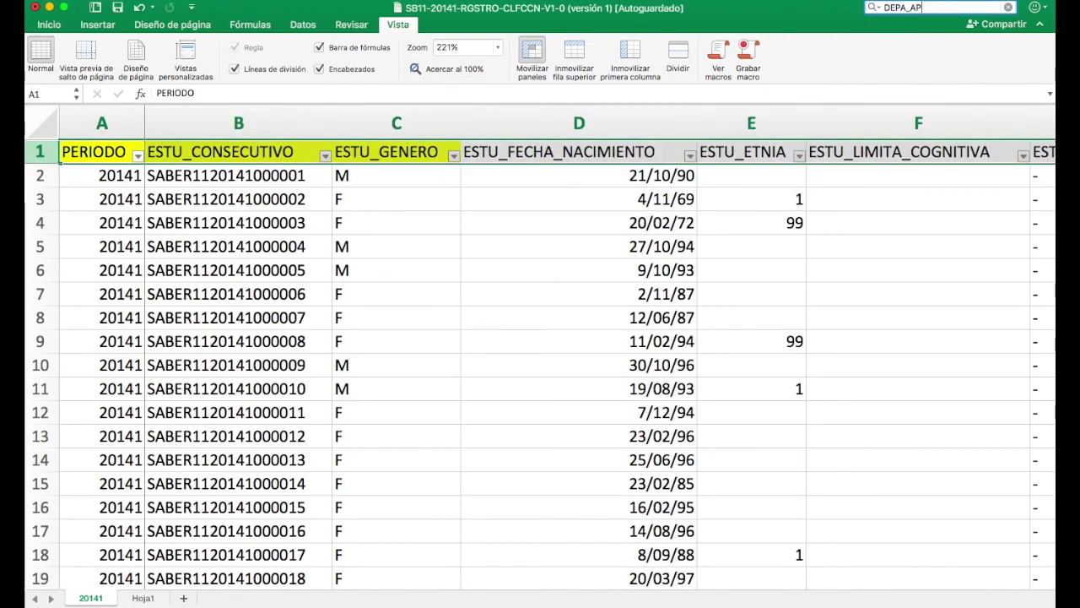
pyautogui.press('Return')
pyautogui.click(873, 6)
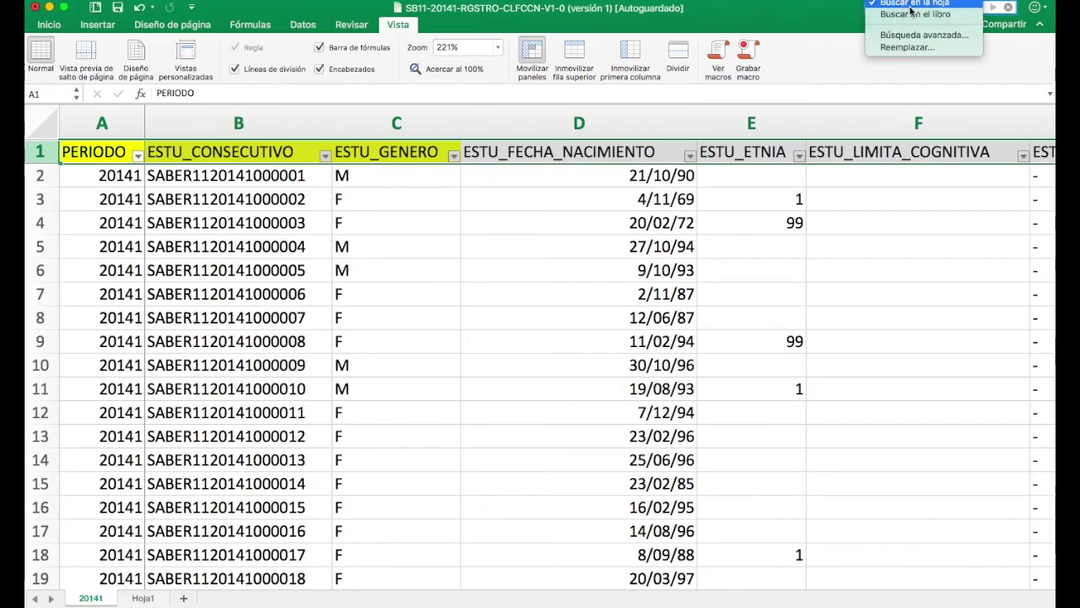
pyautogui.click(913, 13)
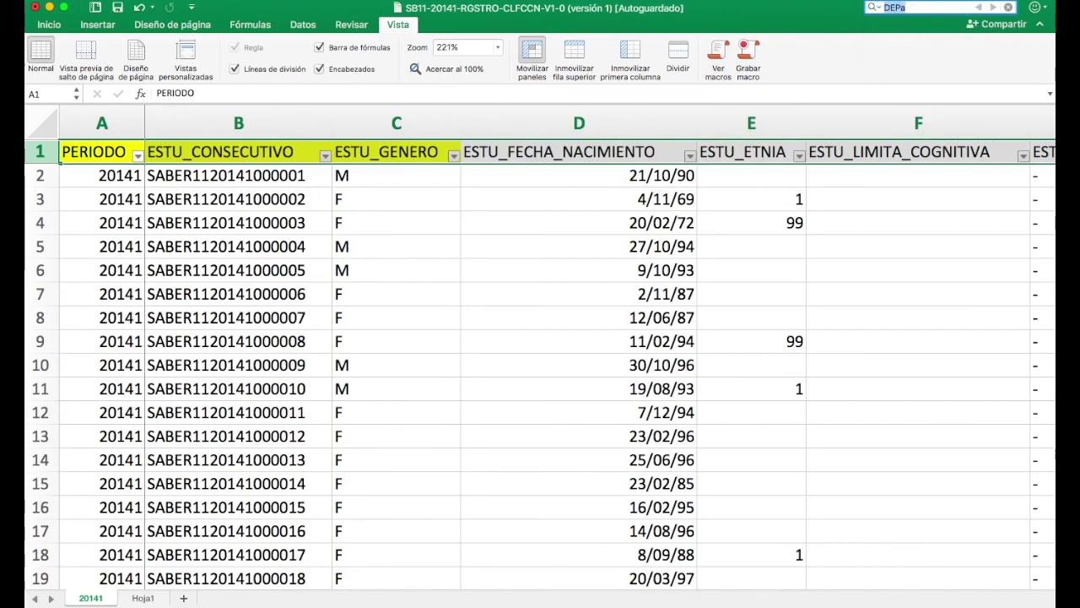
# Step: Look through the column headers for the residence variables, selecting ESTU_RESIDE_MCPIO and ESTU_RESIDE_DEPTO
pyautogui.click(750, 231)
pyautogui.hscroll(10, 750, 231)
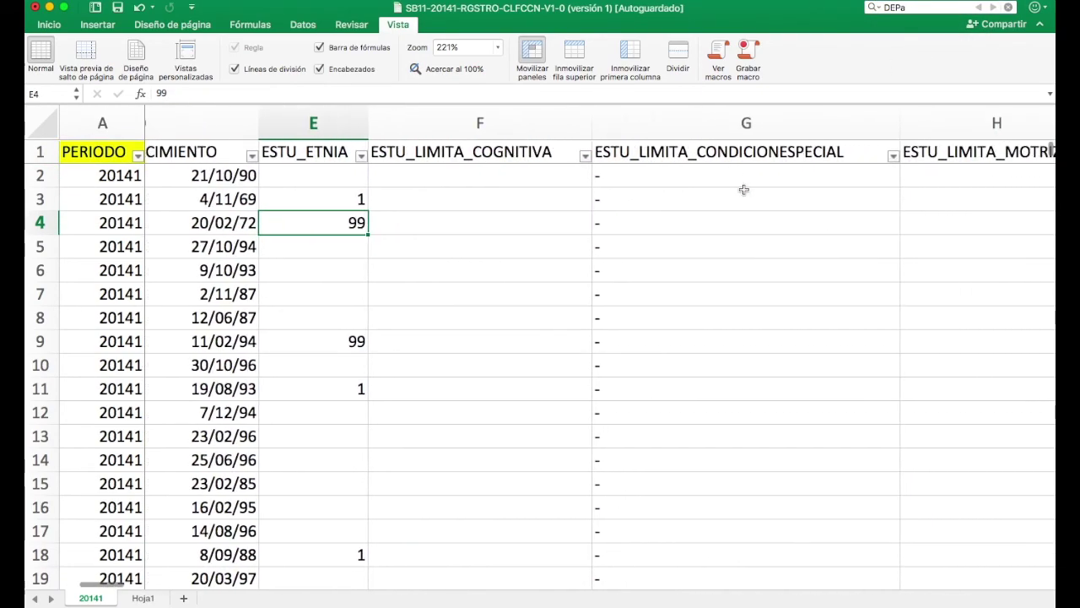
pyautogui.click(745, 148)
pyautogui.hscroll(10, 735, 206)
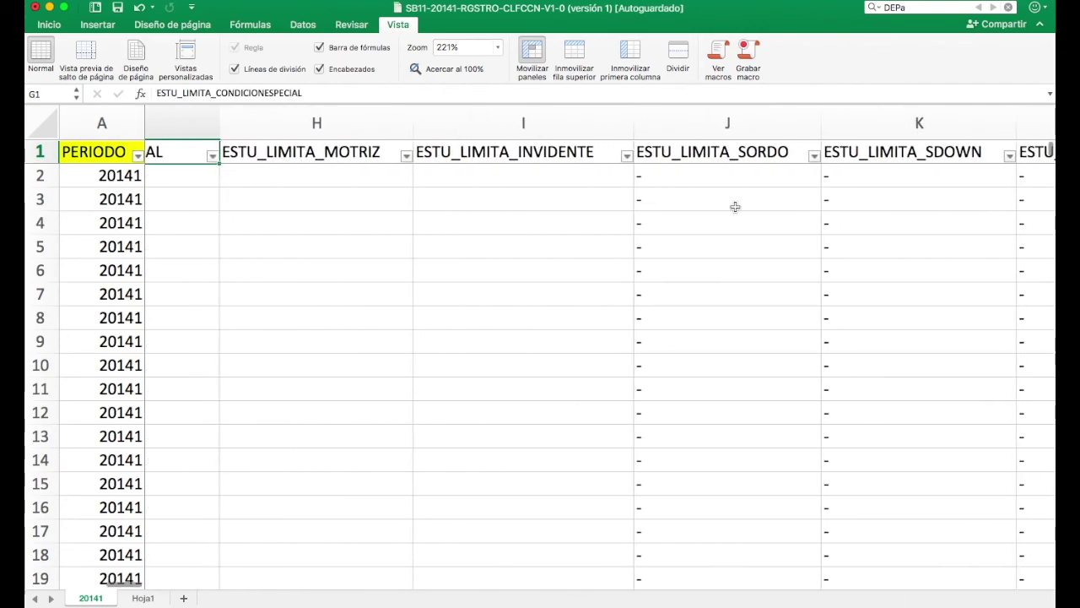
pyautogui.hscroll(10, 735, 206)
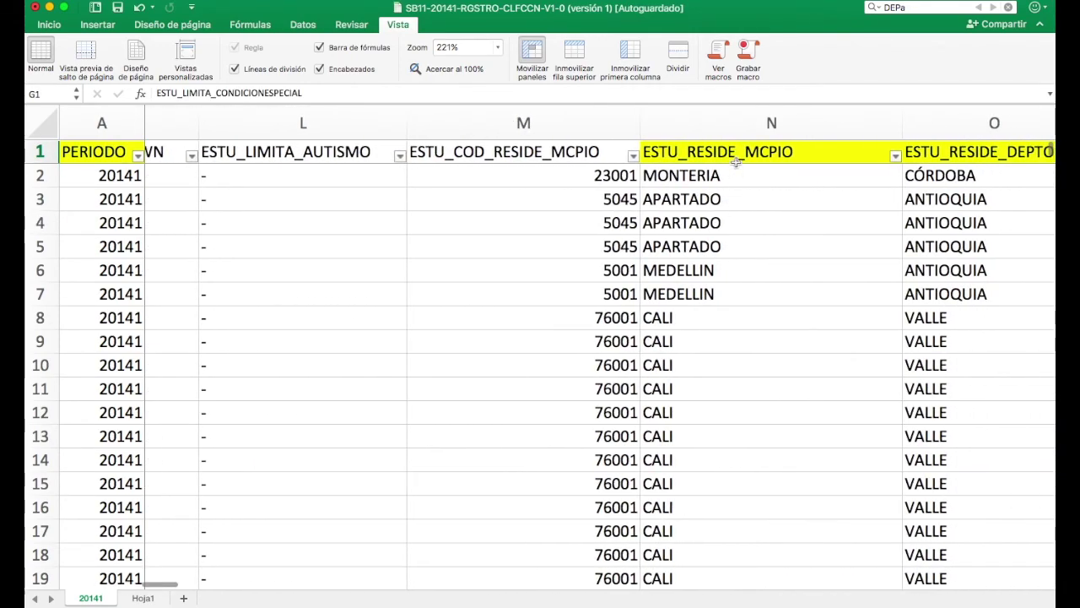
pyautogui.click(737, 157)
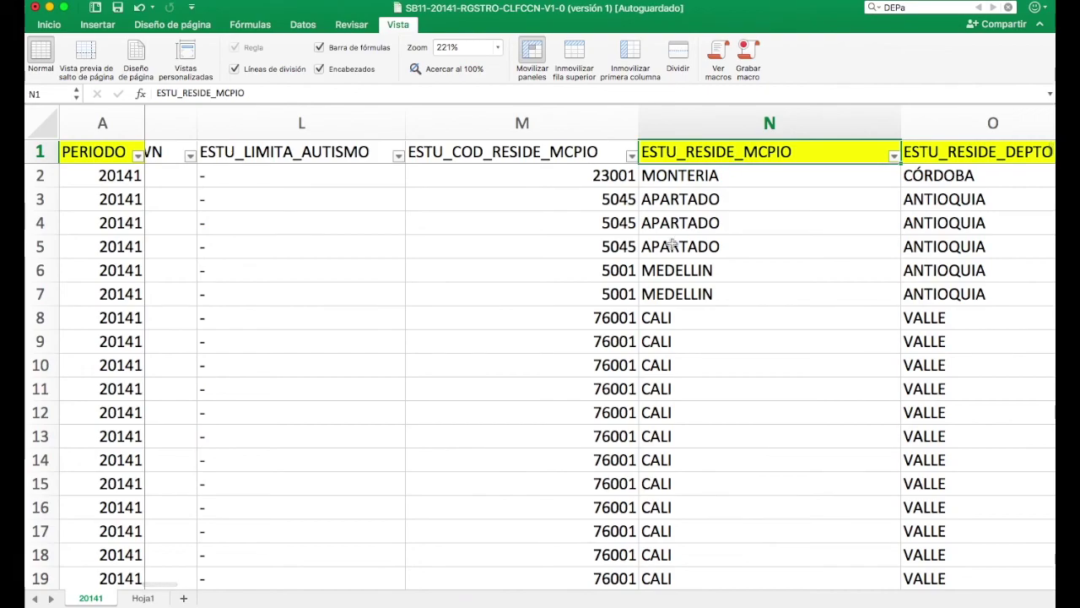
pyautogui.hscroll(3, 672, 244)
pyautogui.hscroll(3, 672, 244)
pyautogui.click(851, 152)
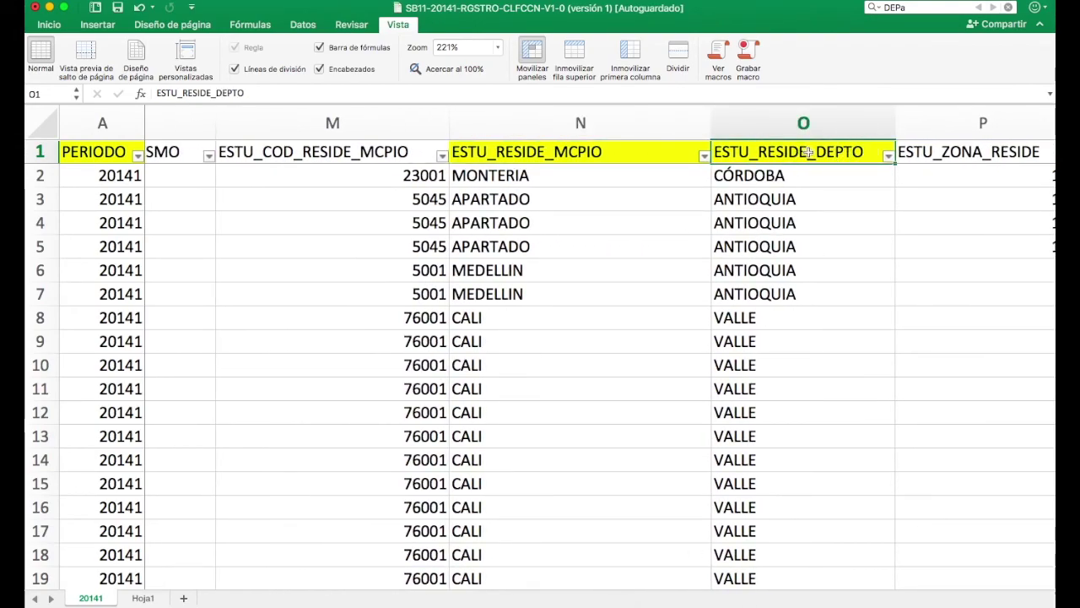
# Step: Copy the text DEPTO from the ESTU_RESIDE_DEPTO header, leaving the cell unedited
pyautogui.doubleClick(858, 152)
pyautogui.moveTo(856, 152); pyautogui.dragTo(822, 152)
pyautogui.press('super+c')
pyautogui.press('Escape')
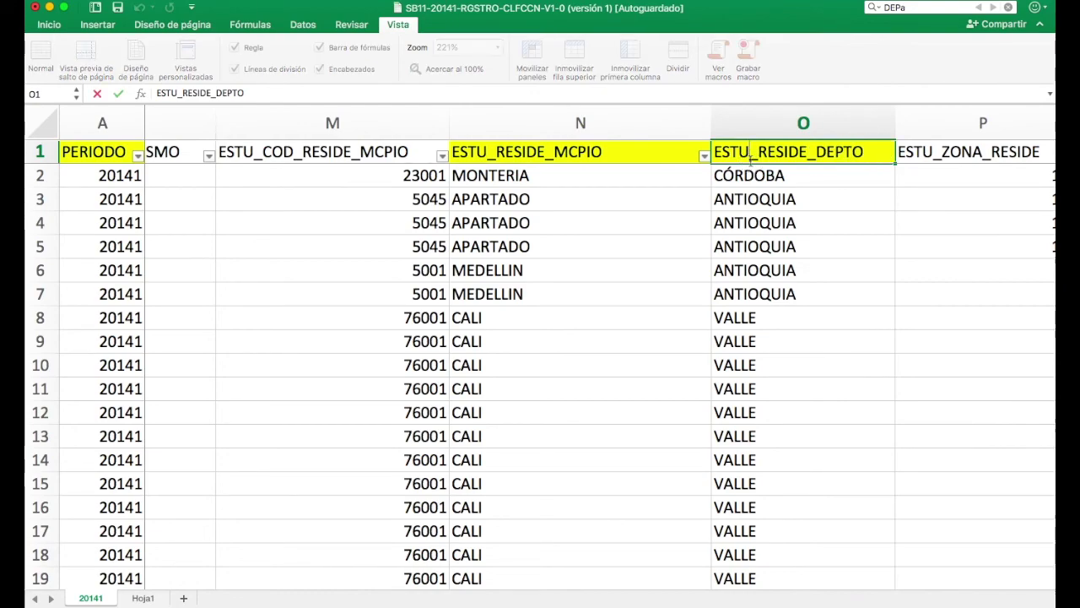
# Step: Search header row 1 for DEPTO and select the ESTU_DEPTO_PRESENTACION header
pyautogui.click(49, 150)
pyautogui.moveTo(916, 8); pyautogui.dragTo(861, 3)
pyautogui.press('super+v')
pyautogui.press('Return')
pyautogui.press('Return')
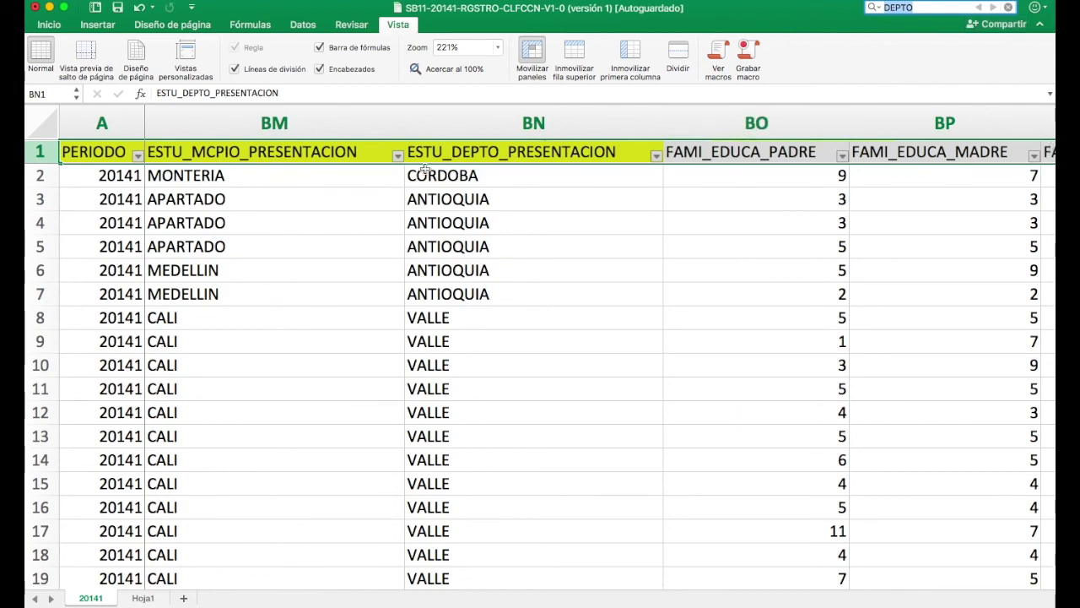
pyautogui.click(470, 151)
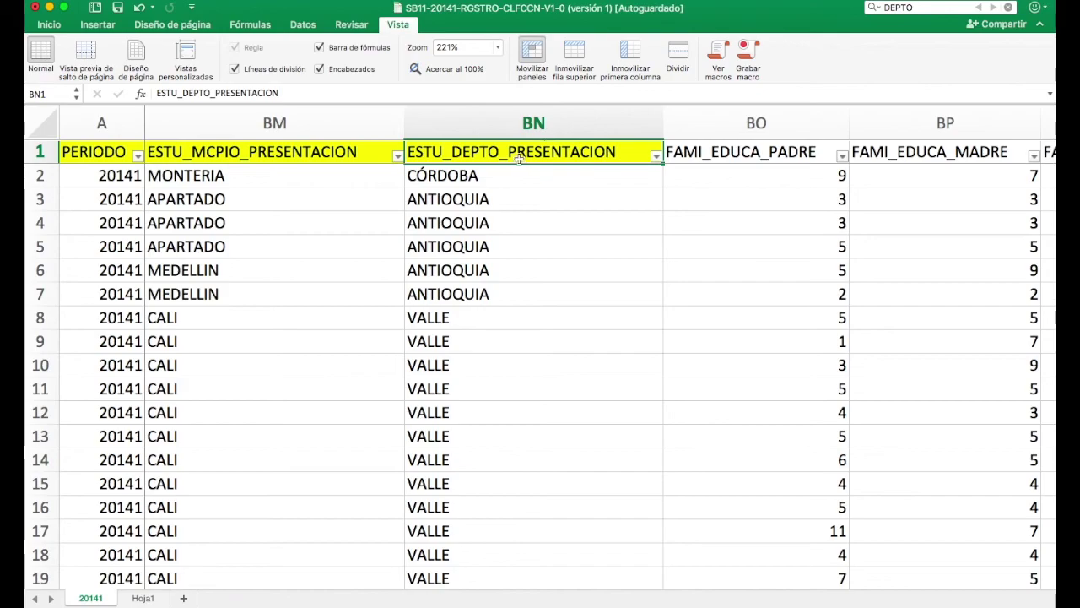
# Step: Switch to Adobe Acrobat, close the 2014-1 dictionary's search box and examine the example and description for DEPA_APLI
pyautogui.click(515, 601)
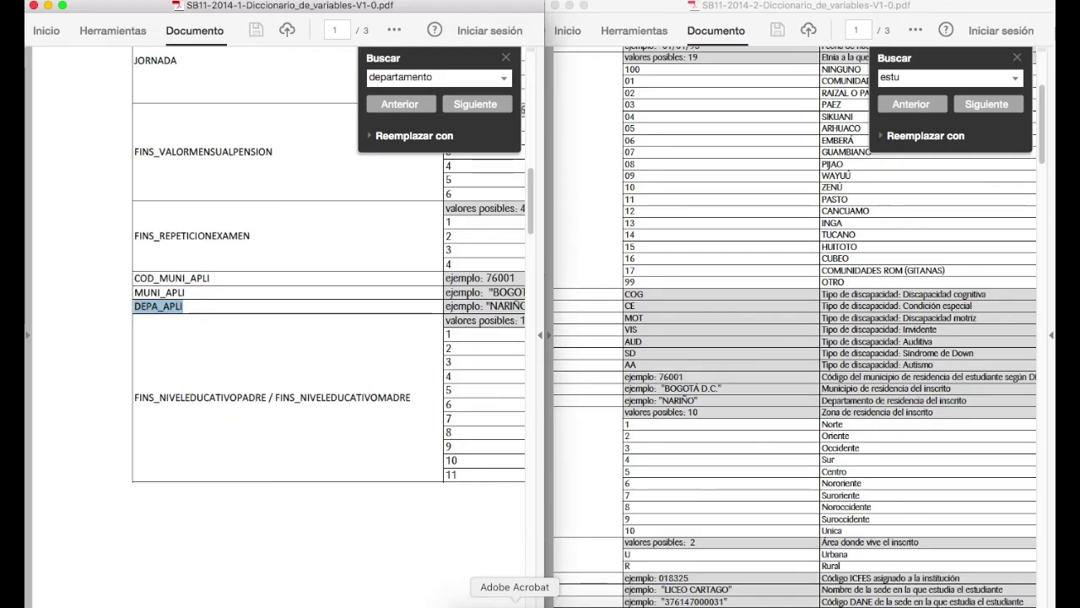
pyautogui.click(505, 57)
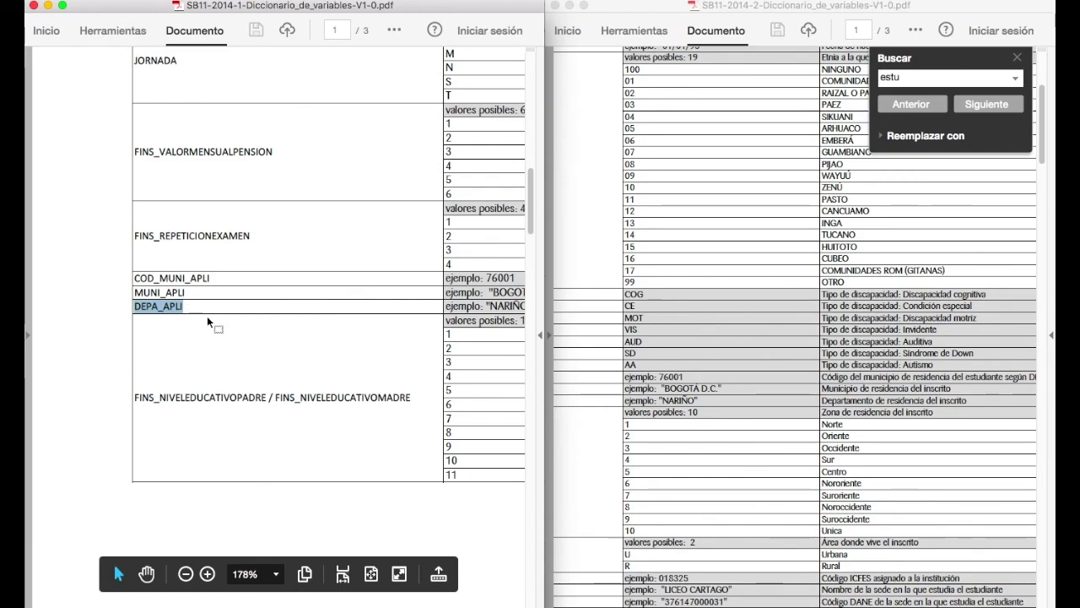
pyautogui.hscroll(1, 207, 315)
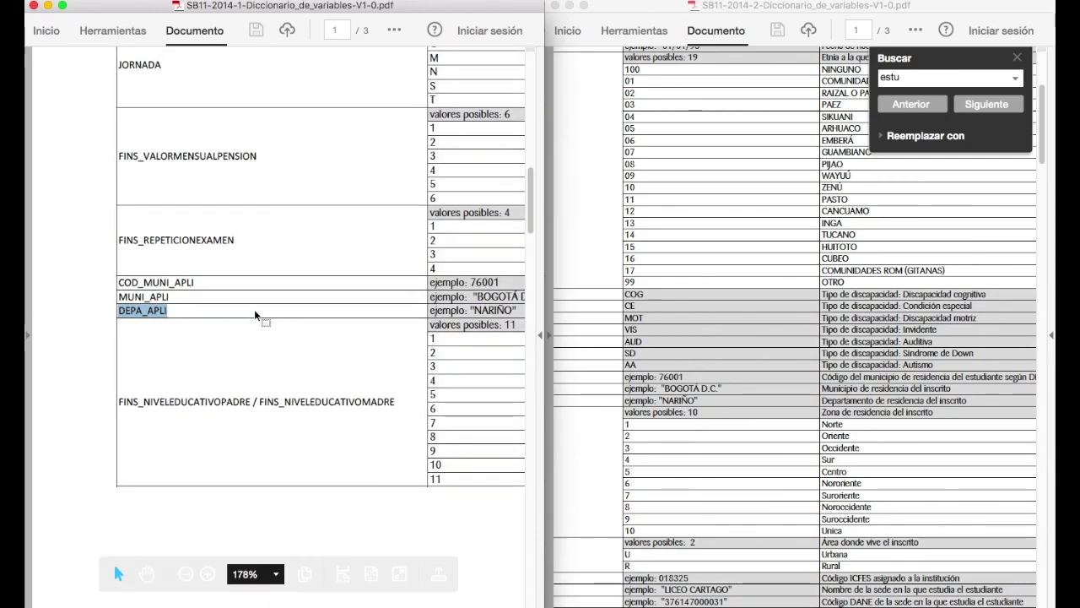
pyautogui.hscroll(8, 244, 312)
pyautogui.scroll(1, 245, 313)
pyautogui.hscroll(3, 402, 345)
pyautogui.scroll(-1, 402, 346)
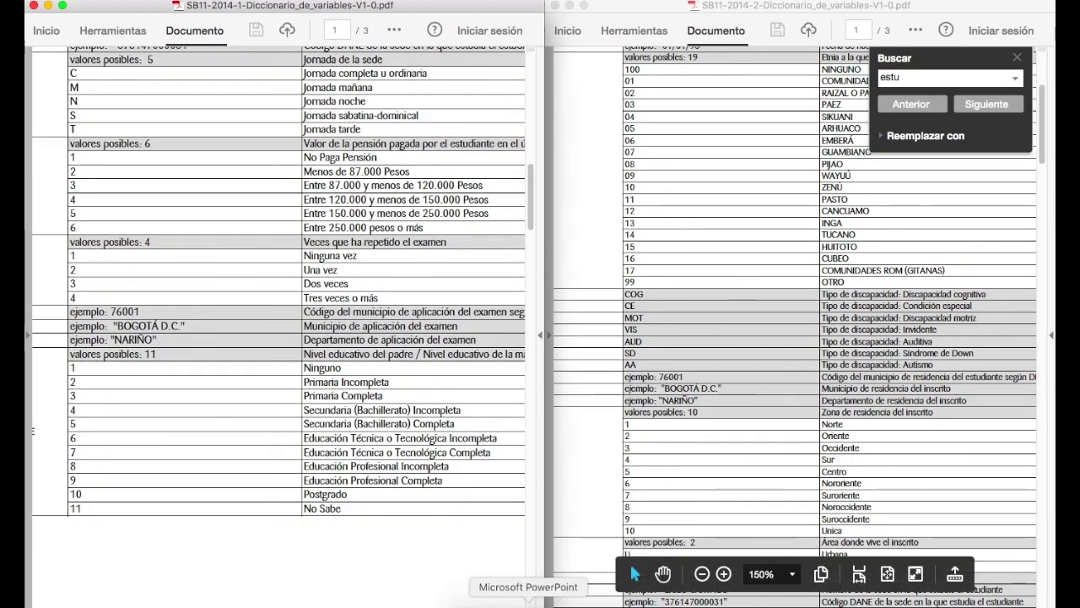
# Step: Return to Excel and filter the ESTU_DEPTO_PRESENTACION column to show only CALDAS
pyautogui.click(568, 601)
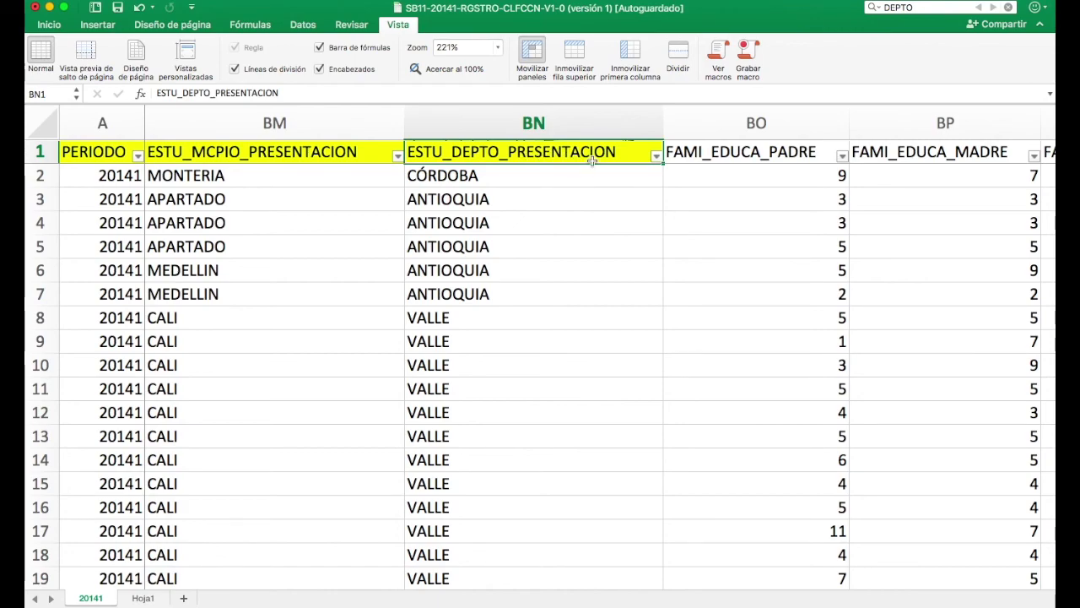
pyautogui.click(656, 156)
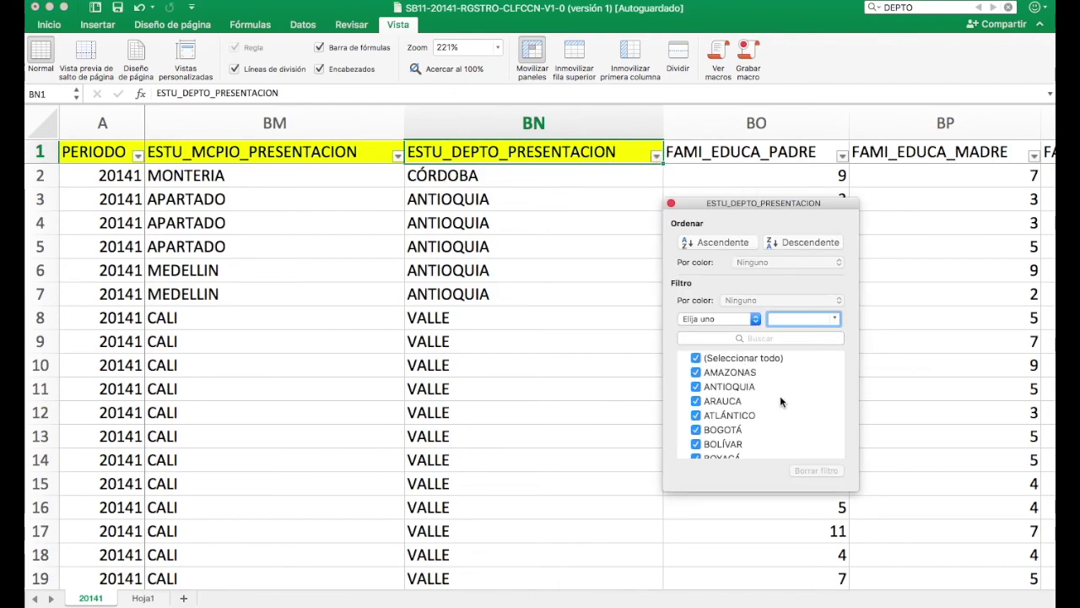
pyautogui.click(695, 359)
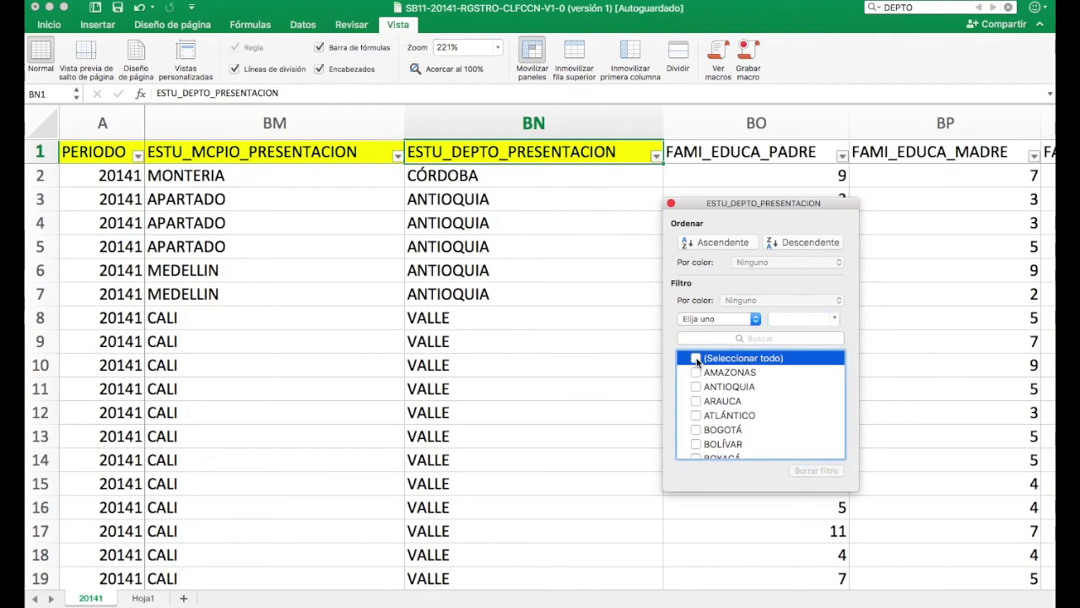
pyautogui.scroll(-3, 740, 392)
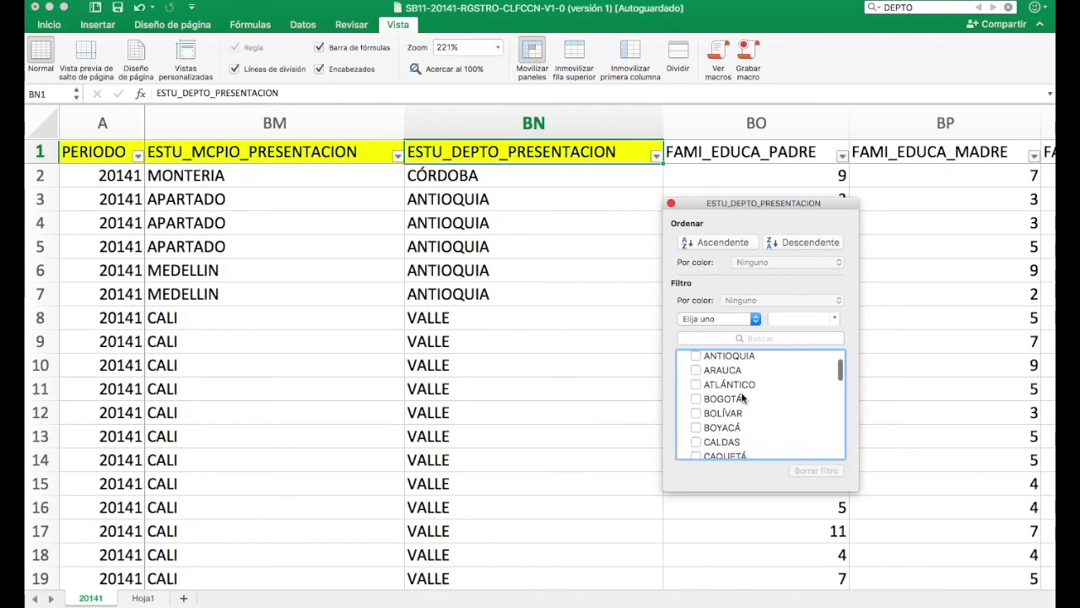
pyautogui.scroll(-2, 741, 393)
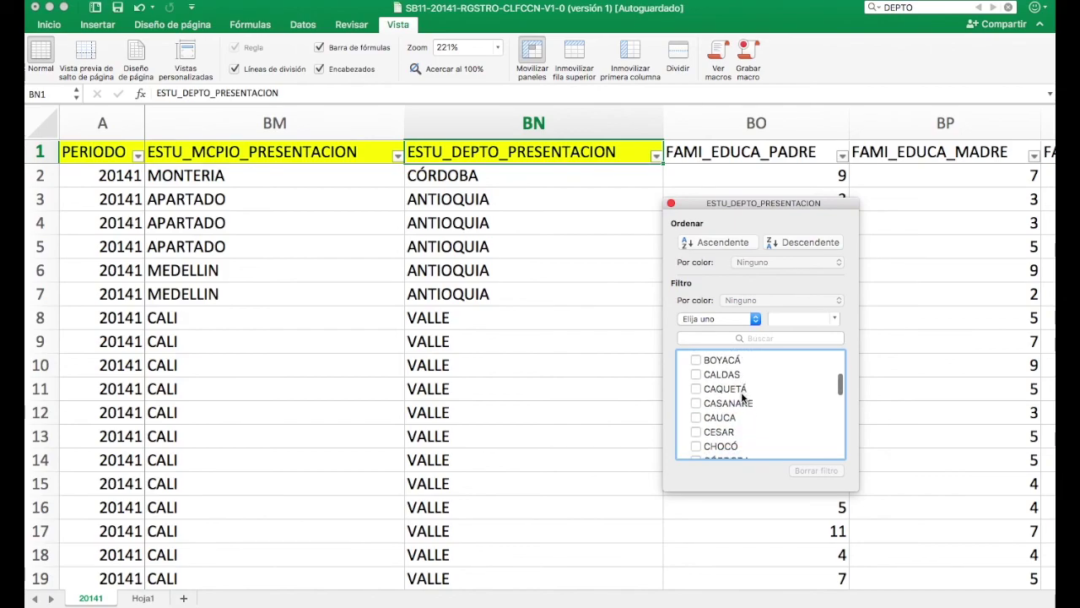
pyautogui.click(697, 375)
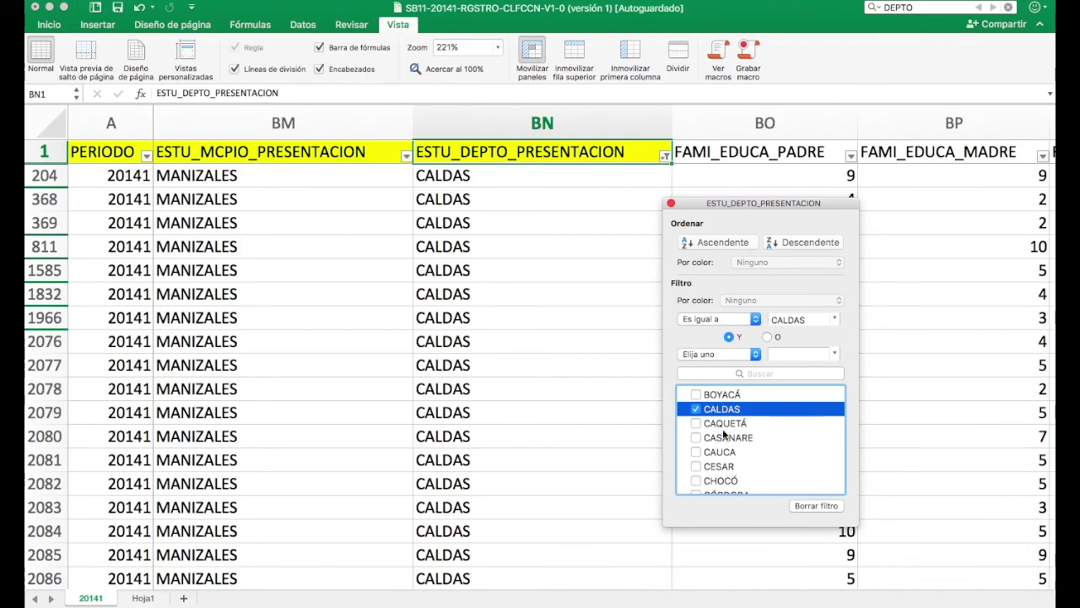
# Step: Close the department filter and filter the ESTU_MCPIO_PRESENTACION column to show only MANIZALES, excluding LA DORADA
pyautogui.click(559, 254)
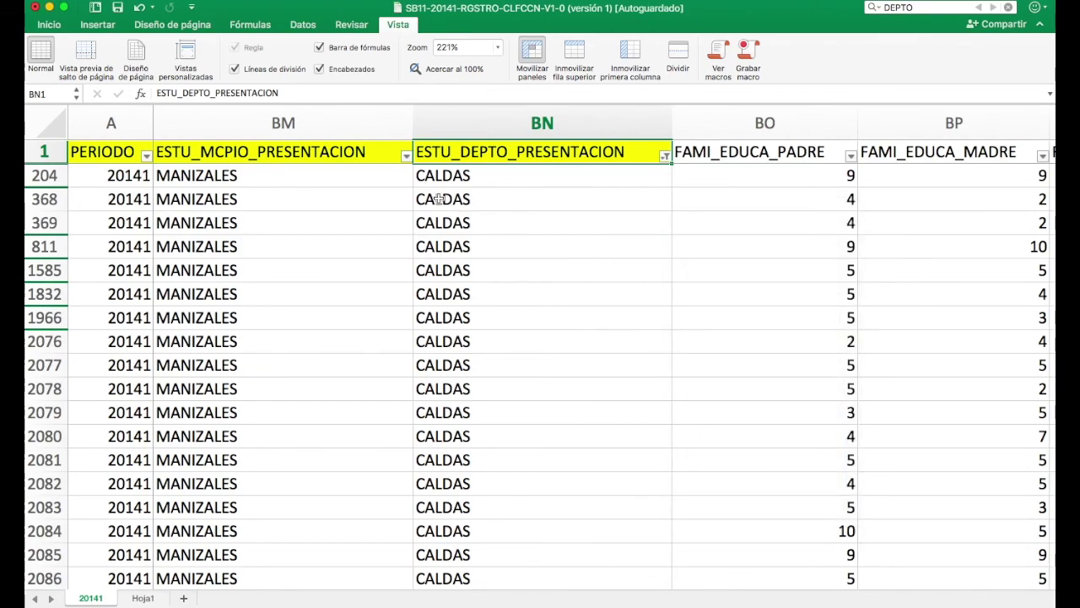
pyautogui.hscroll(-1, 438, 199)
pyautogui.hscroll(-5, 438, 199)
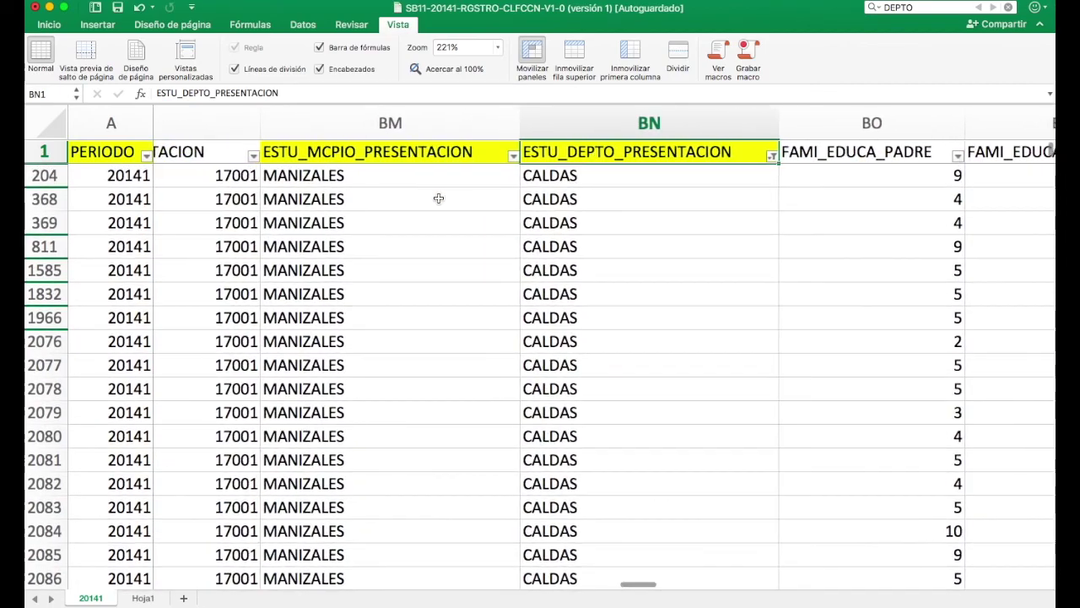
pyautogui.click(405, 180)
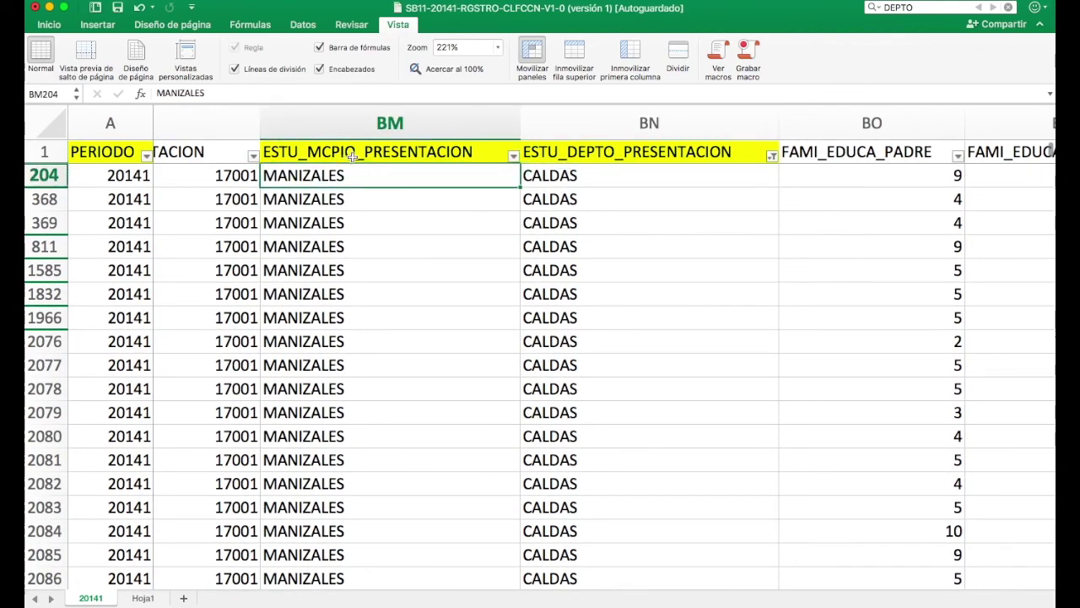
pyautogui.click(513, 157)
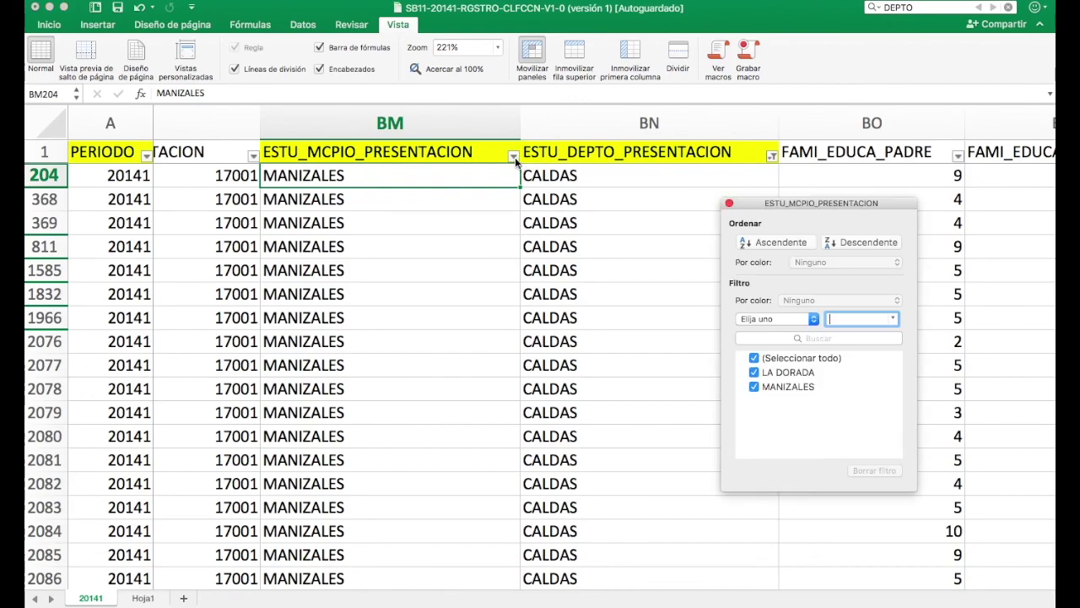
pyautogui.click(755, 373)
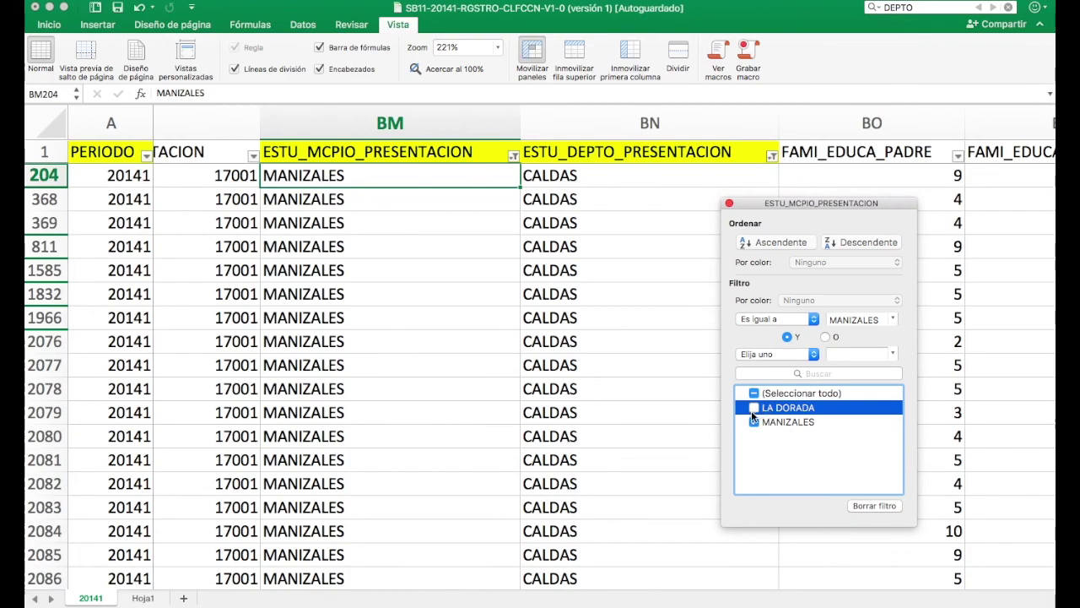
pyautogui.click(684, 397)
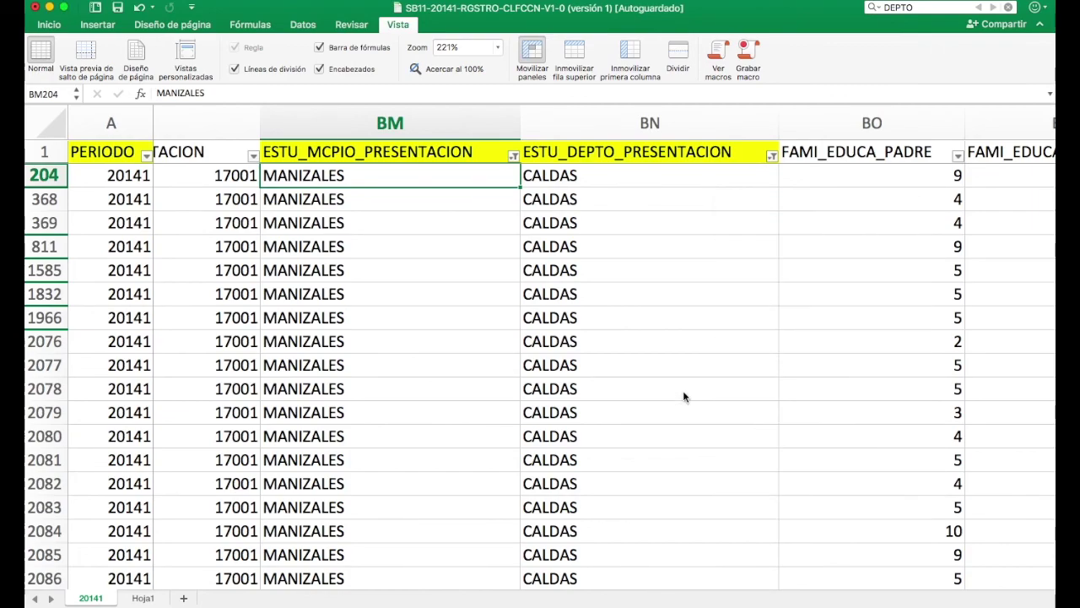
# Step: Switch to PowerPoint and select the slide line "Copiar – Pegado con valores" to review the next filtering instruction
pyautogui.hscroll(-3, 510, 321)
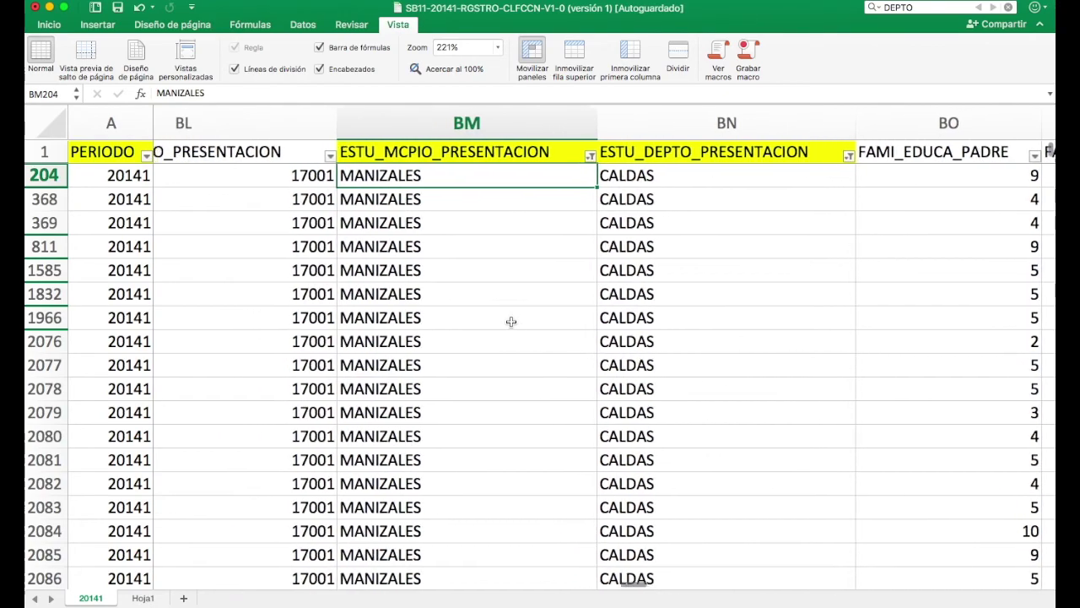
pyautogui.hscroll(-1, 443, 186)
pyautogui.hscroll(-5, 444, 186)
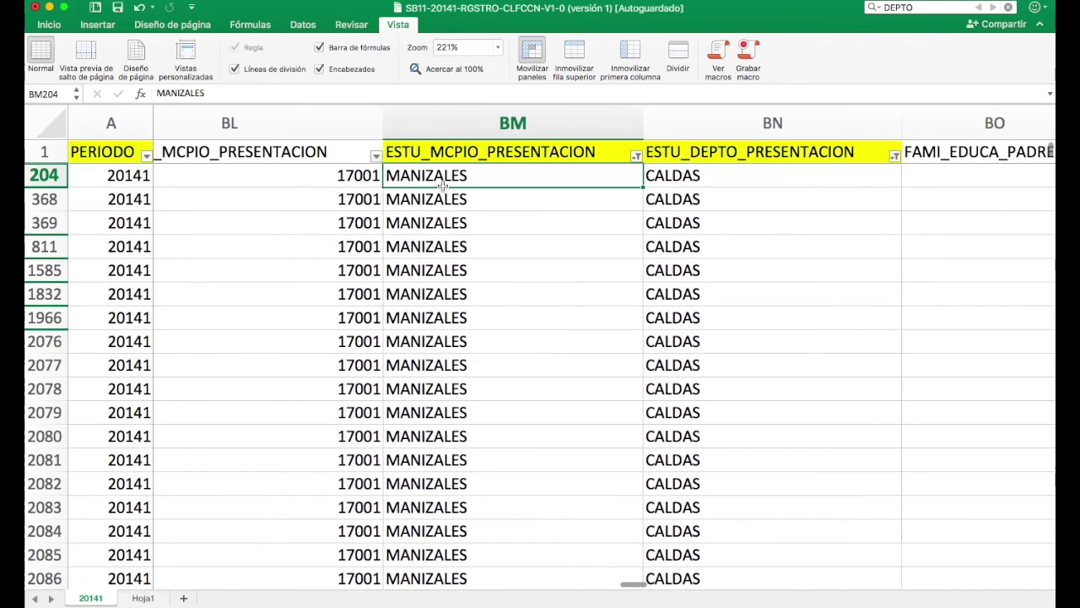
pyautogui.hscroll(-6, 442, 185)
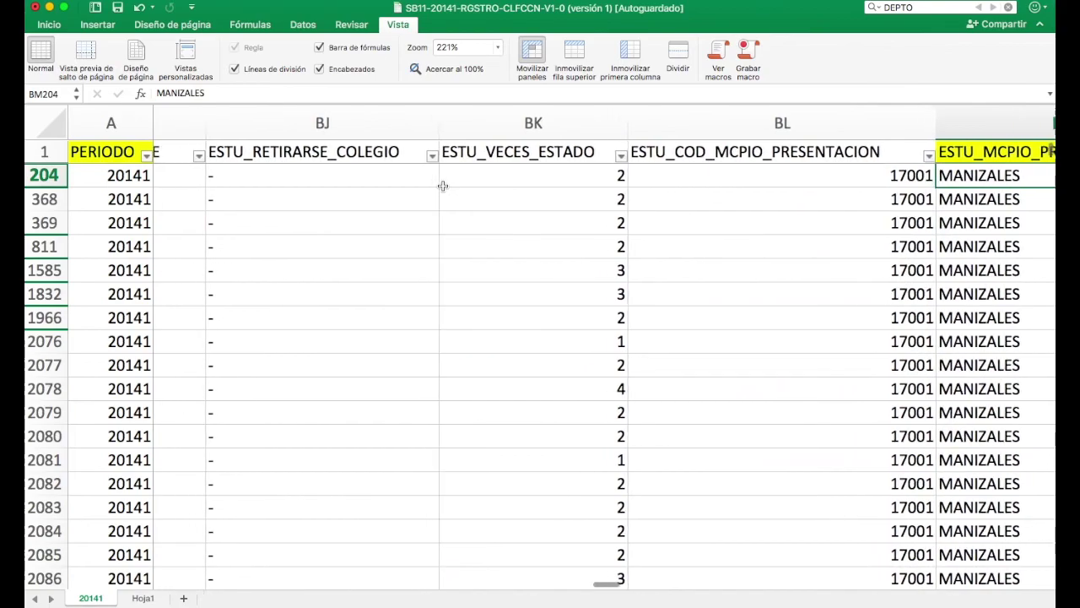
pyautogui.hscroll(-8, 442, 185)
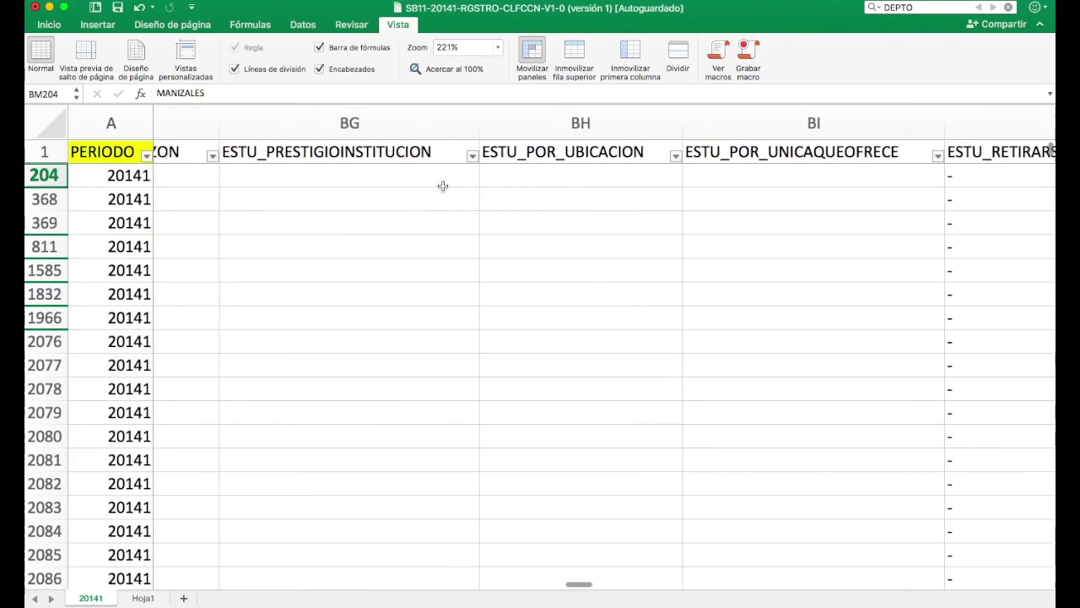
pyautogui.hscroll(-20, 442, 186)
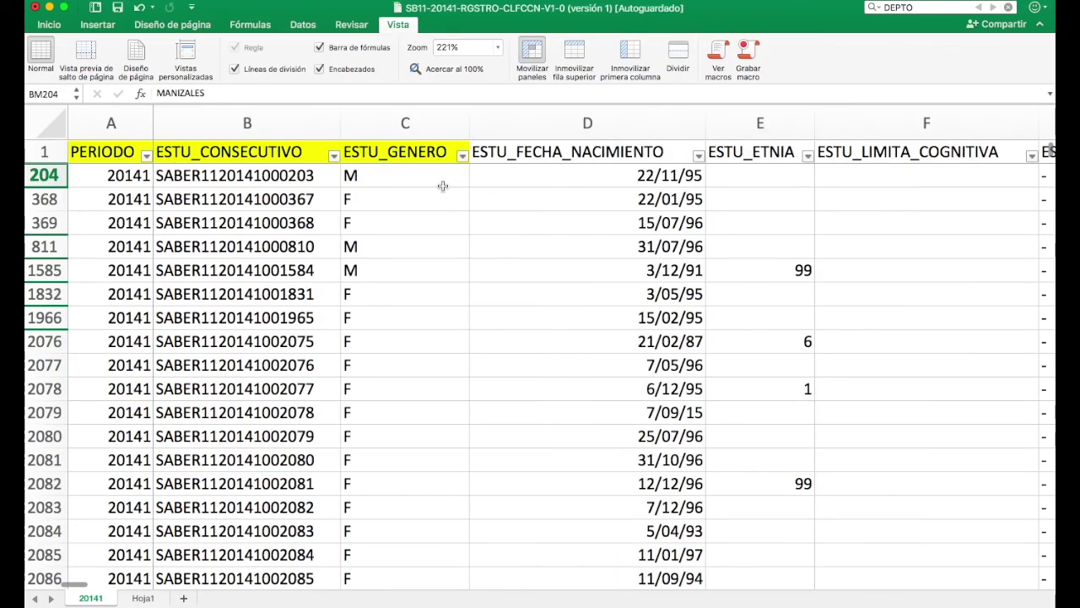
pyautogui.click(528, 601)
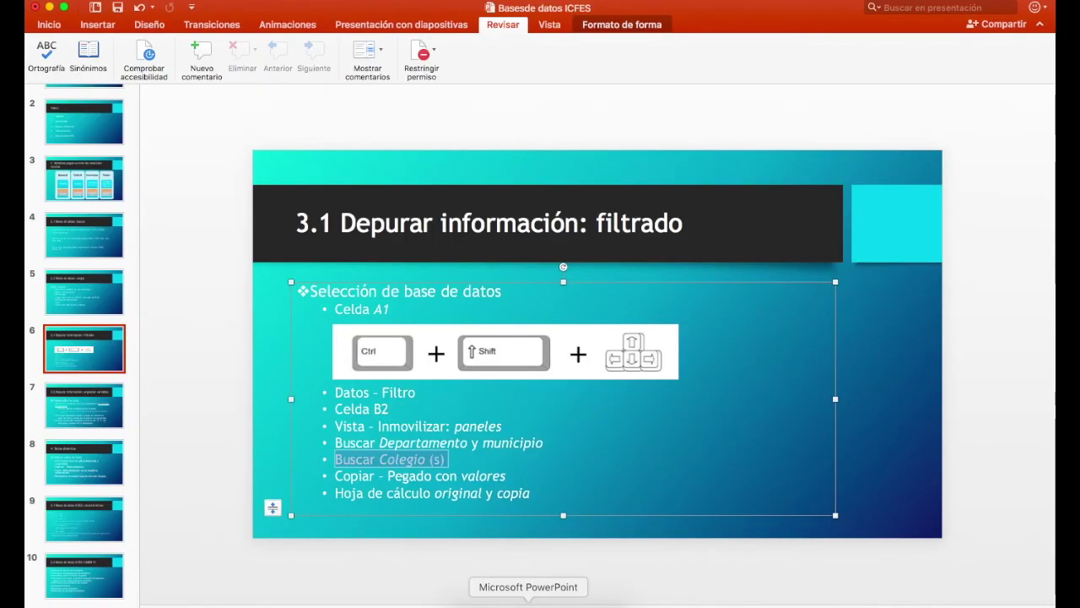
pyautogui.moveTo(509, 477); pyautogui.dragTo(350, 478)
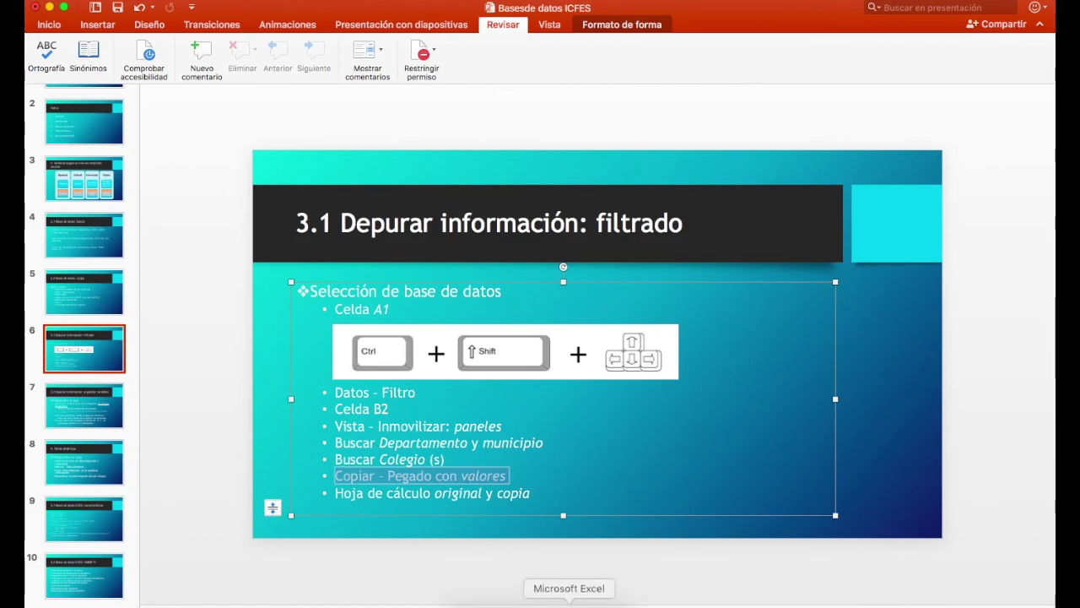
# Step: Return to Excel and copy the whole filtered data range on sheet 20141, starting at cell A1
pyautogui.click(555, 600)
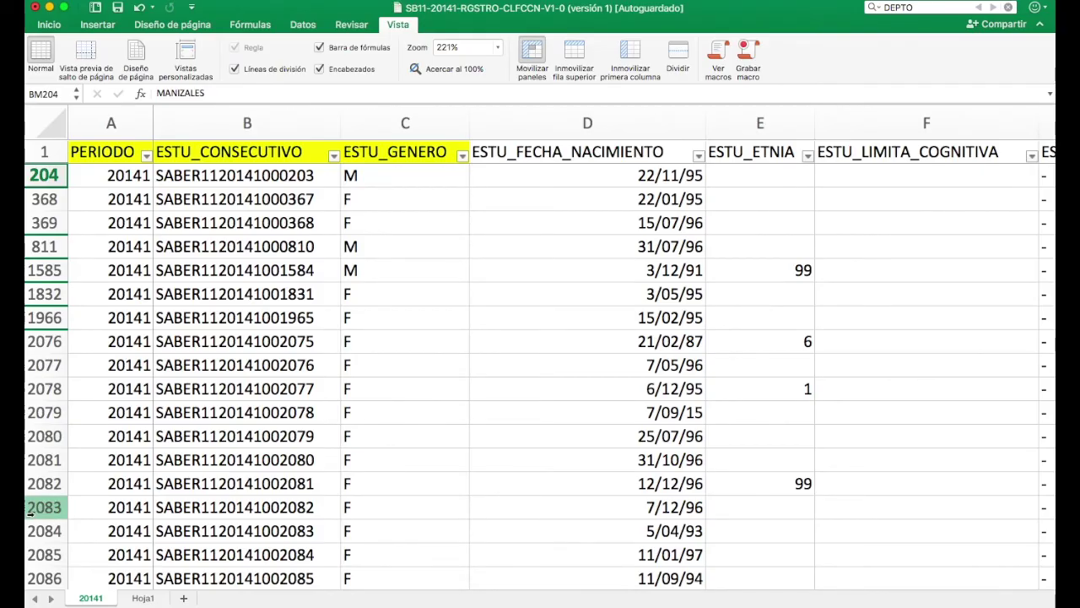
pyautogui.click(88, 152)
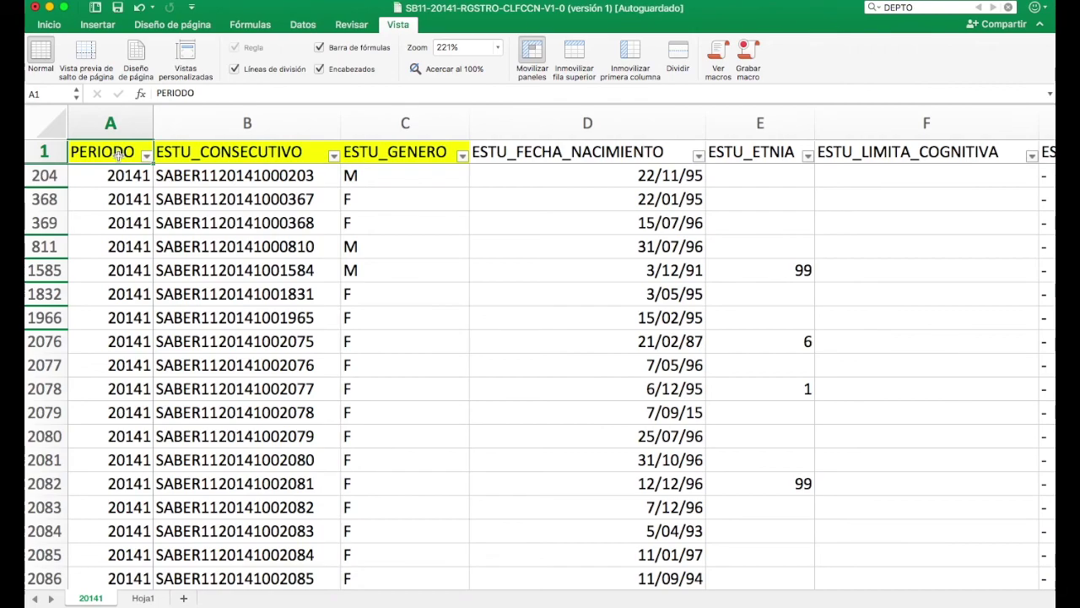
pyautogui.press('shift+super+Right')
pyautogui.press('shift+super+Down')
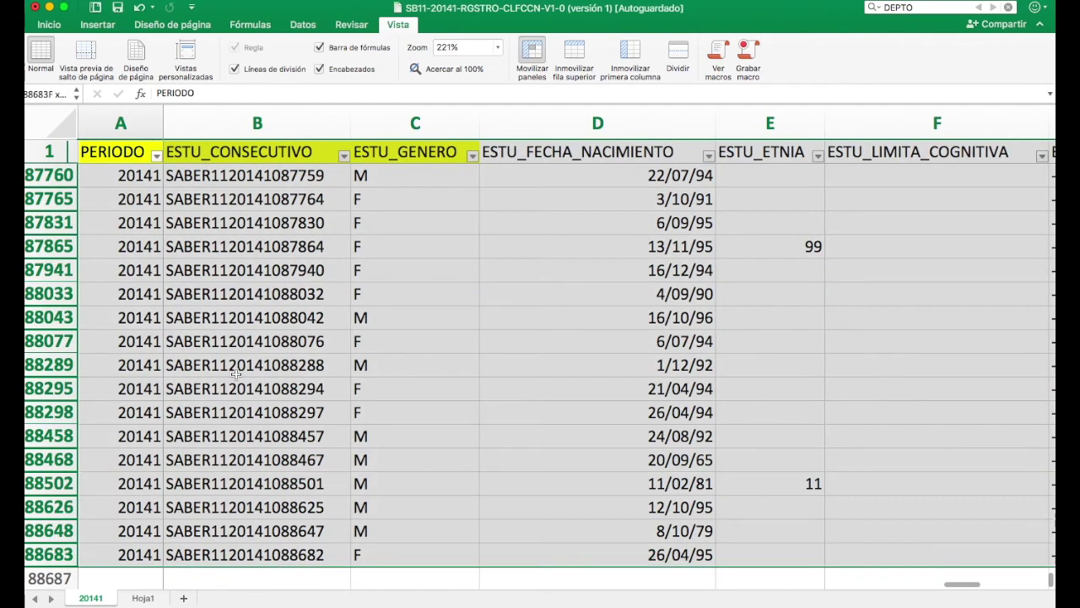
pyautogui.press('super+c')
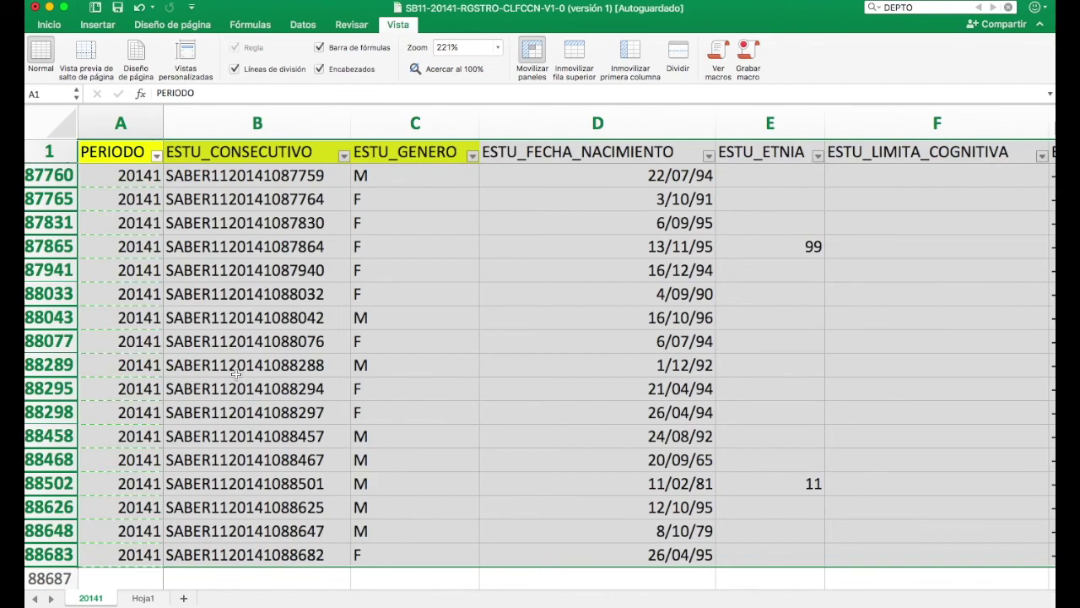
# Step: Add a new sheet and paste the copied data at cell A1 as values only, using Paste Special
pyautogui.click(181, 598)
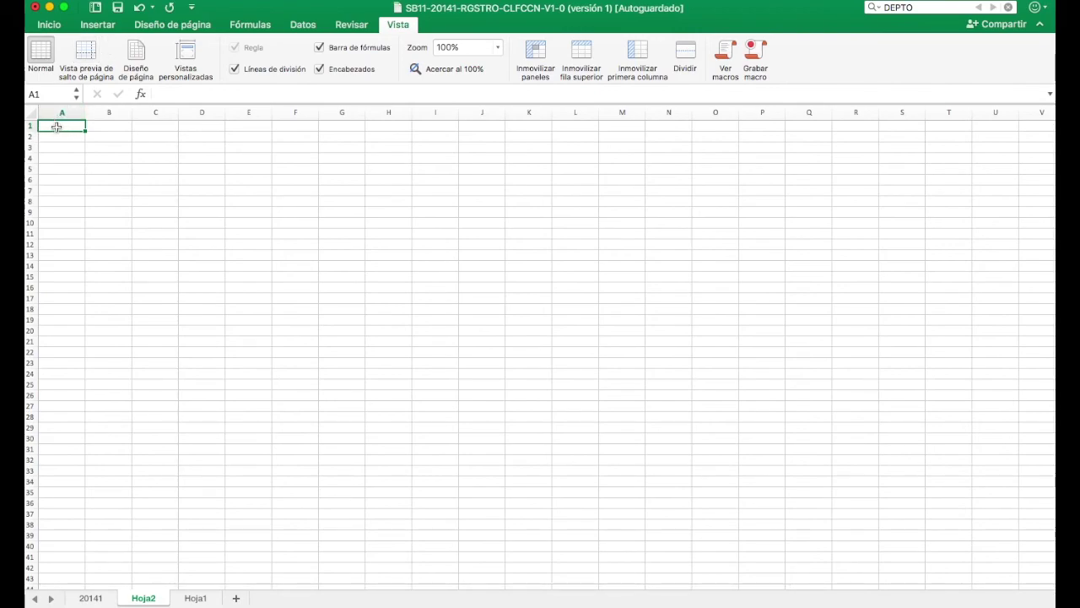
pyautogui.rightClick(57, 126)
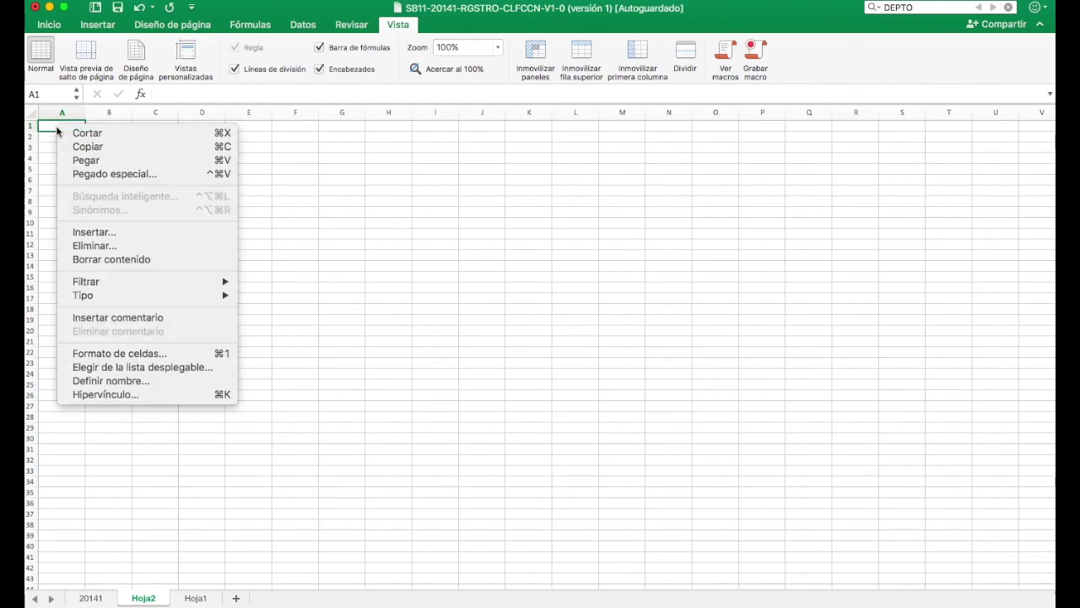
pyautogui.click(112, 177)
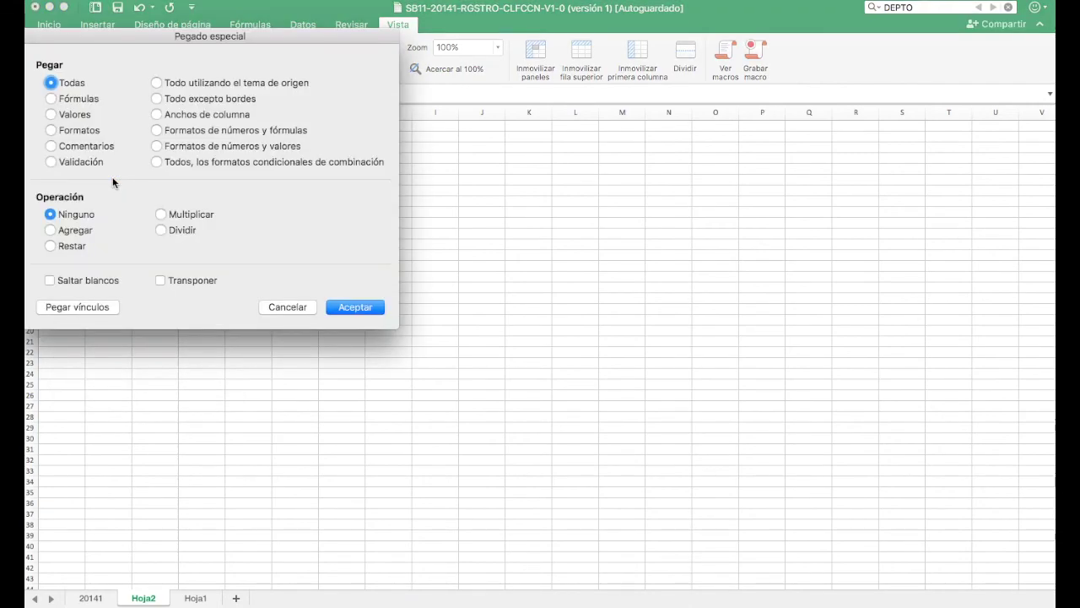
pyautogui.moveTo(102, 36); pyautogui.dragTo(140, 36)
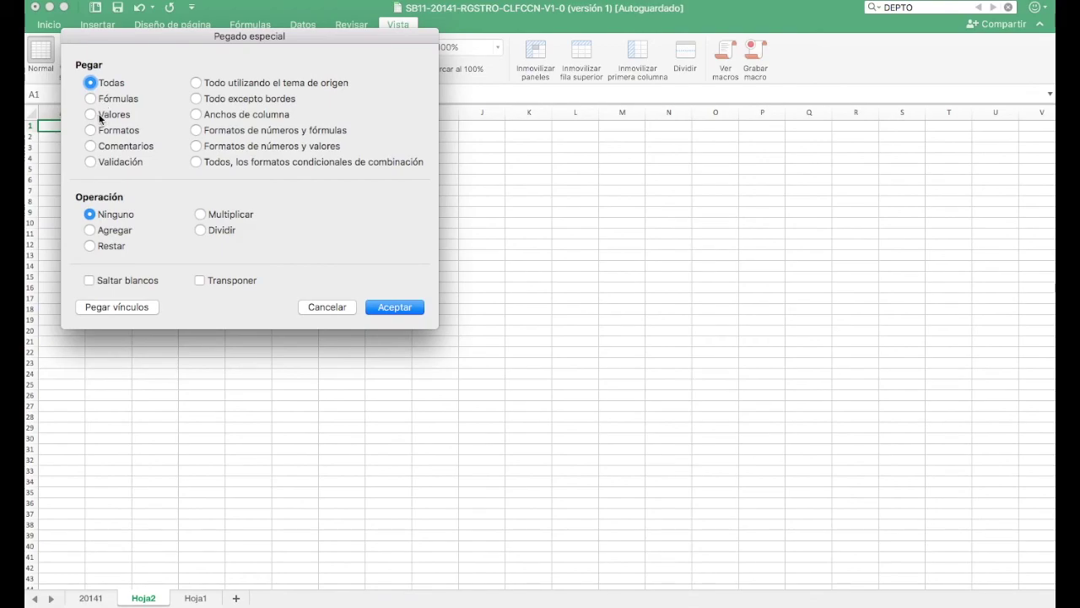
pyautogui.click(91, 115)
pyautogui.click(393, 306)
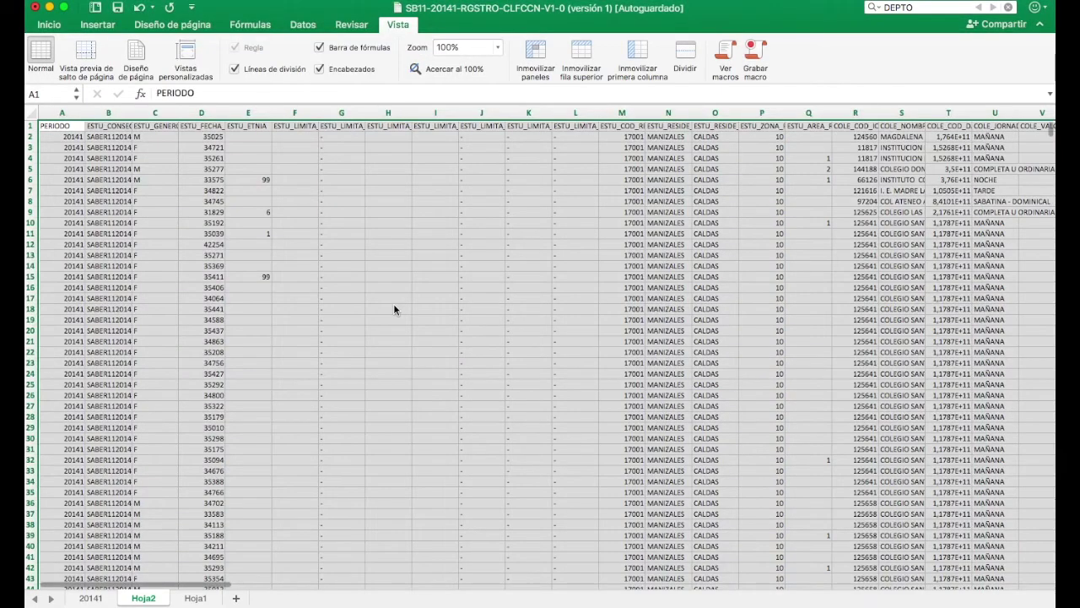
pyautogui.hscroll(2, 261, 259)
pyautogui.hscroll(-2, 261, 259)
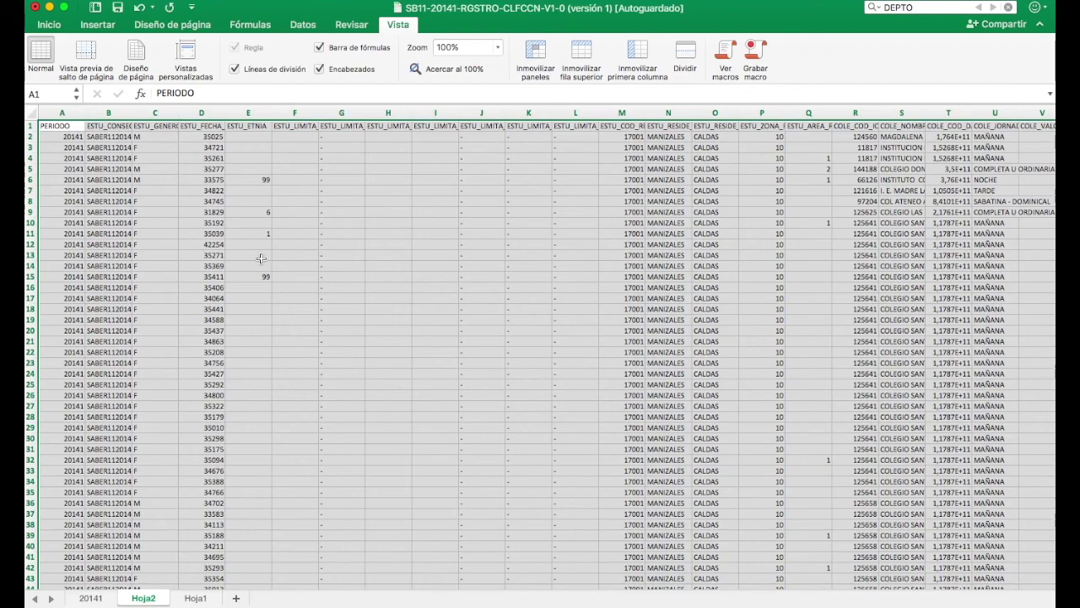
# Step: Delete the 20141 sheet from the workbook
pyautogui.click(91, 597)
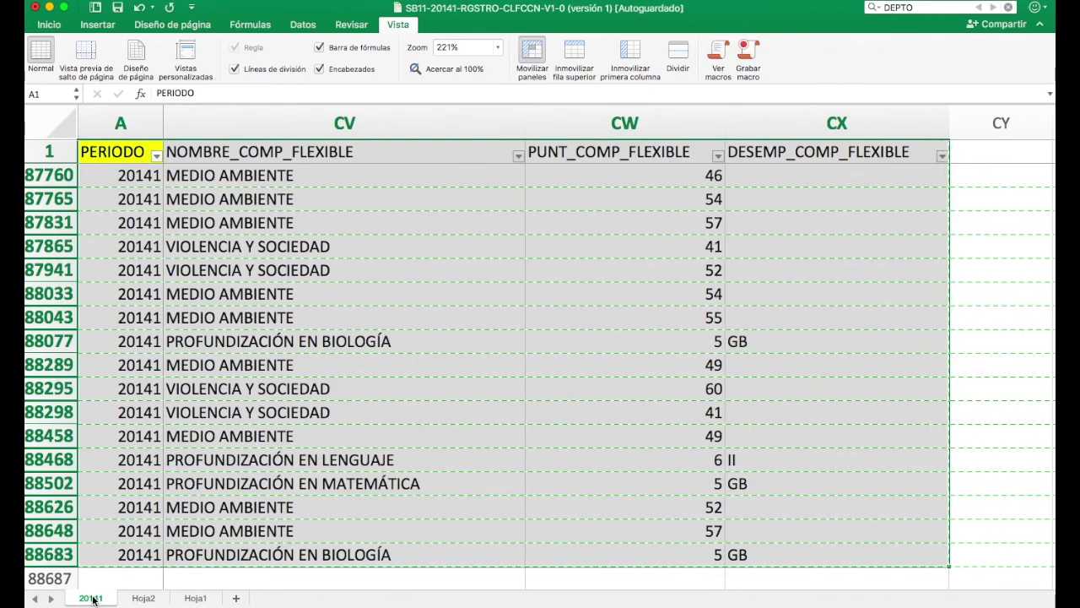
pyautogui.rightClick(92, 599)
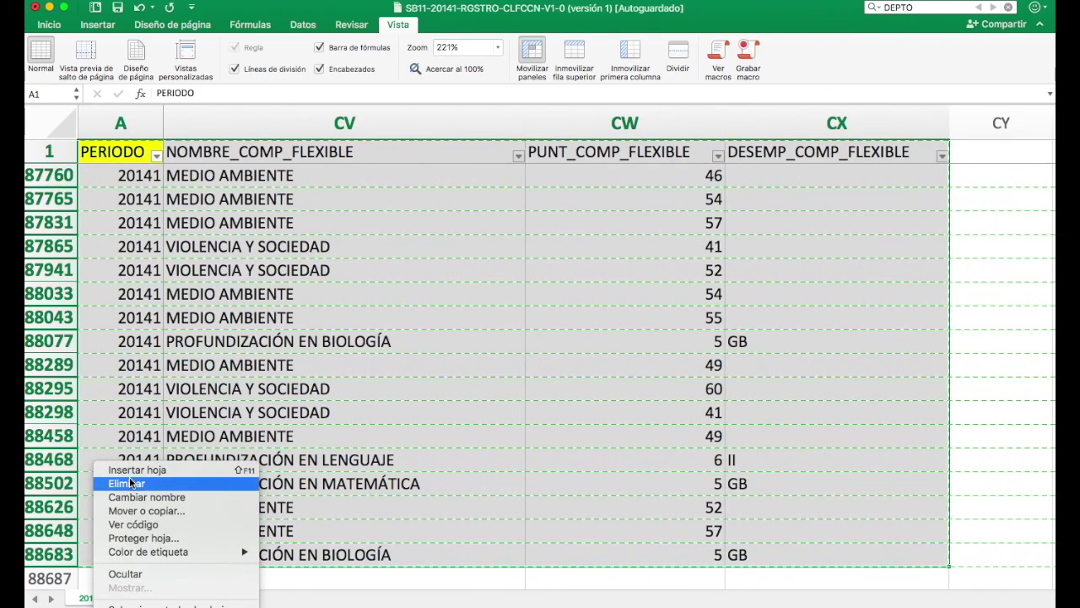
pyautogui.click(152, 482)
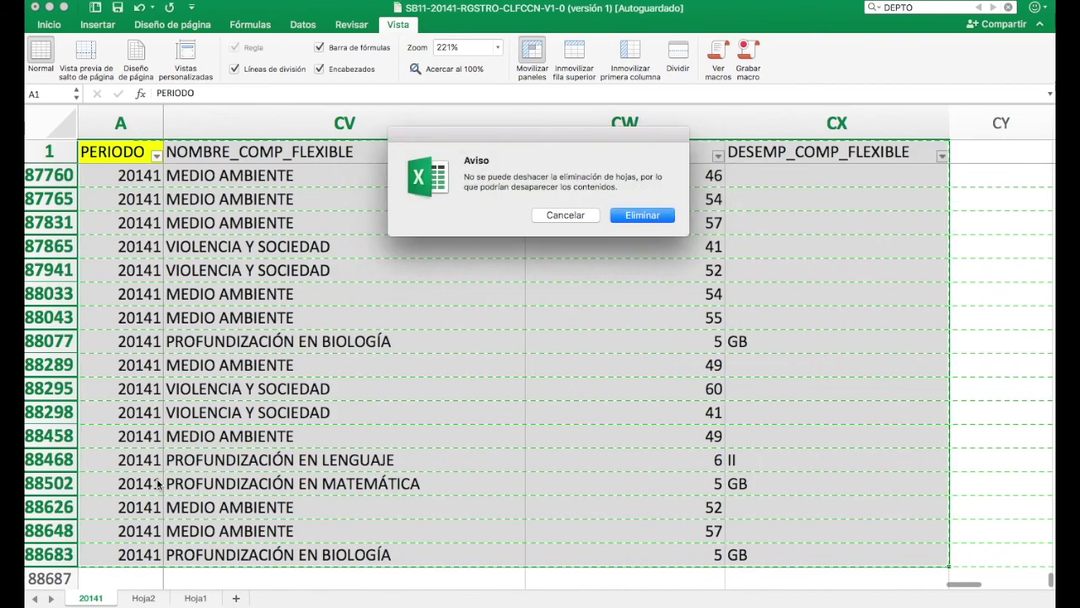
pyautogui.click(628, 217)
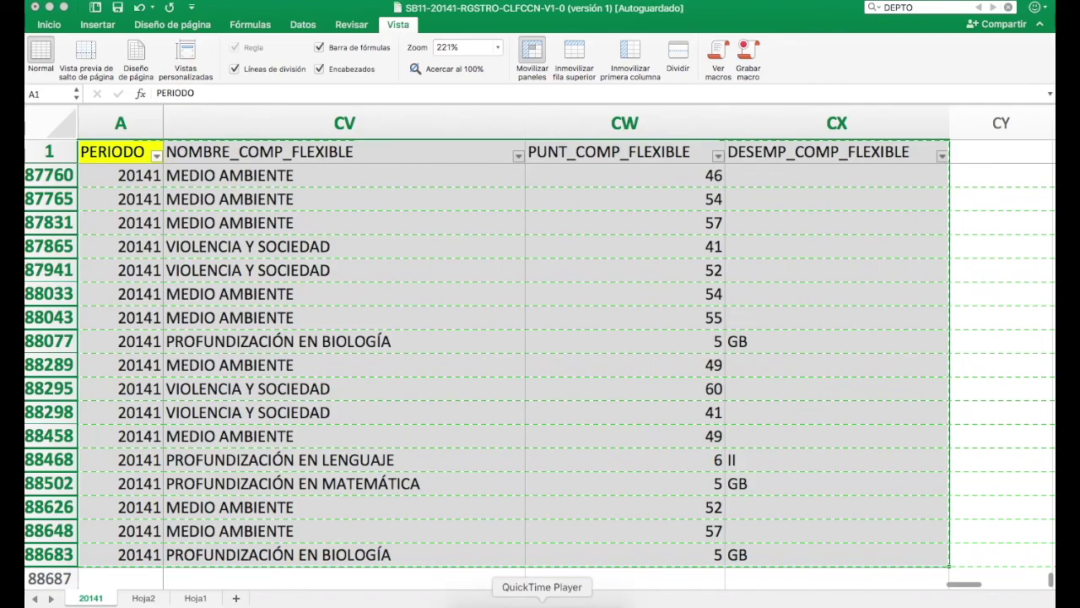
# Step: Switch to PowerPoint and select the slide line "Hoja de cálculo original y copia"
pyautogui.click(535, 601)
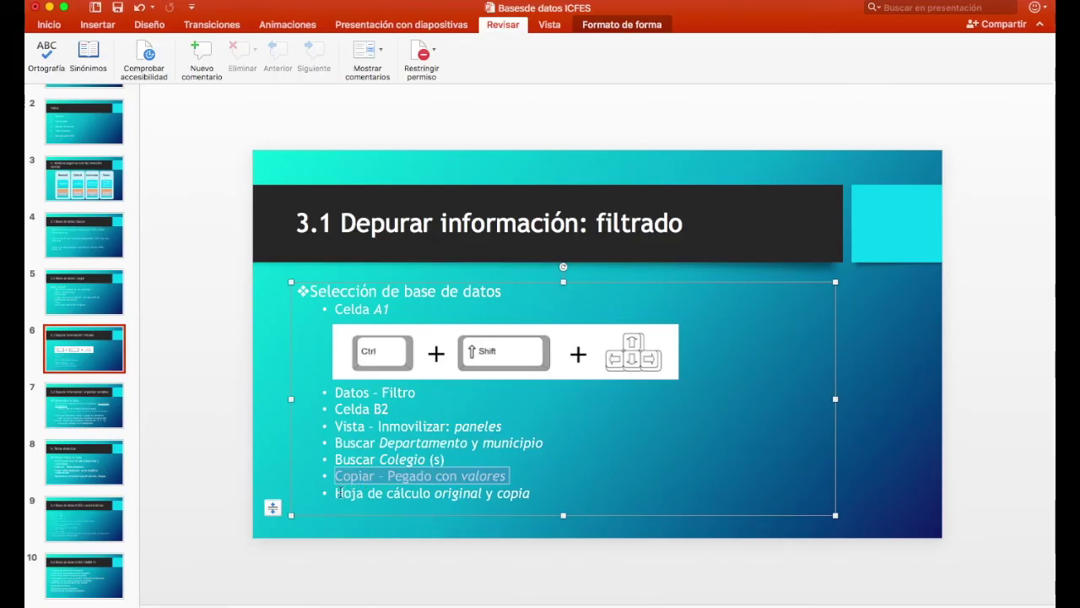
pyautogui.click(410, 507)
pyautogui.moveTo(526, 503); pyautogui.dragTo(535, 499)
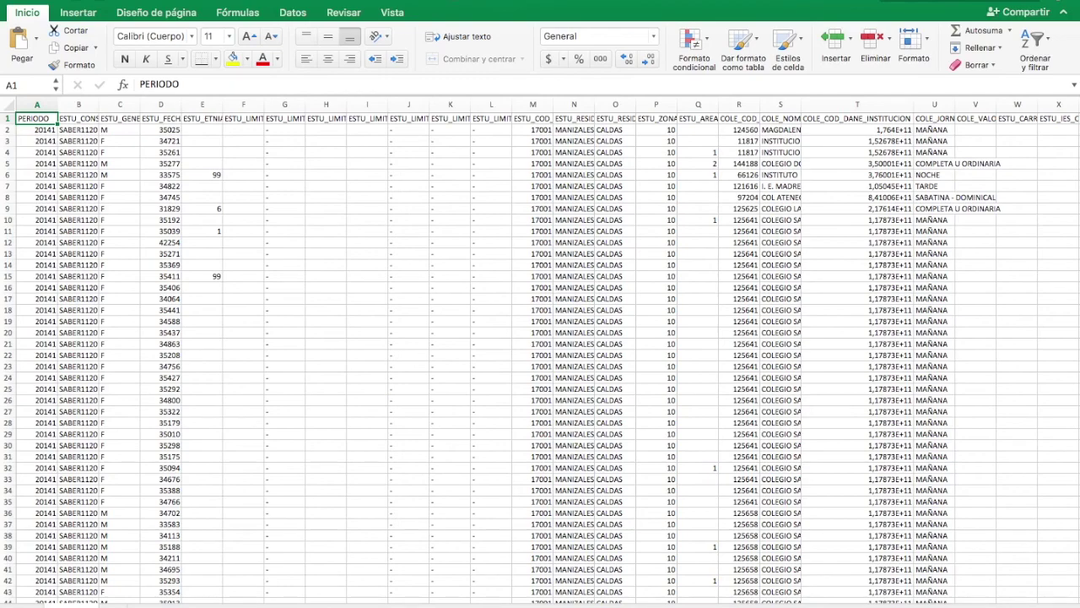
# Step: Return to Excel and rename the sheet holding the pasted values as Orginal
pyautogui.doubleClick(76, 606)
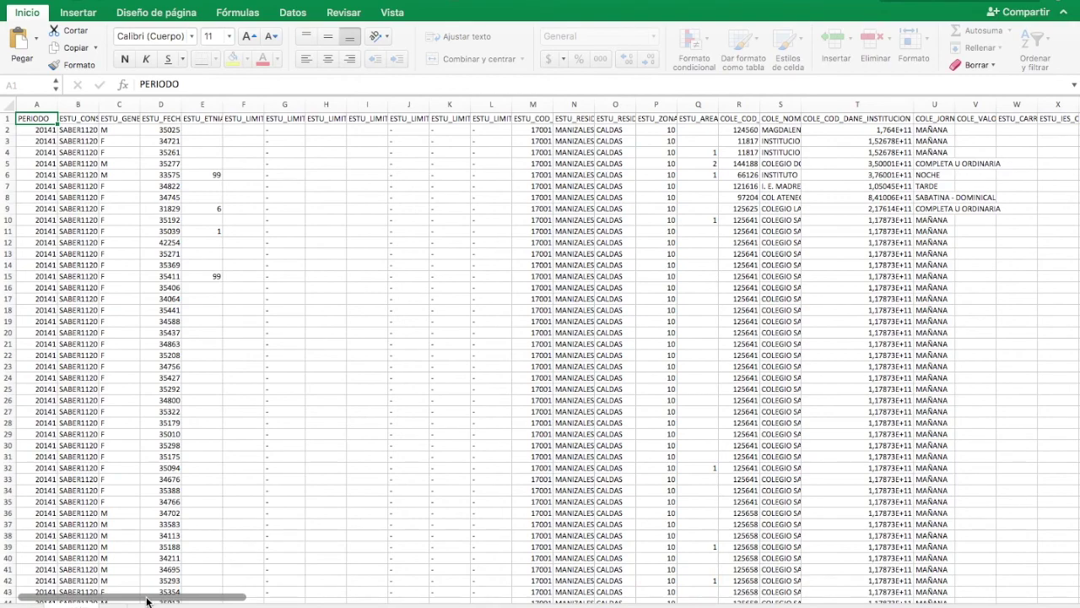
pyautogui.click(161, 503)
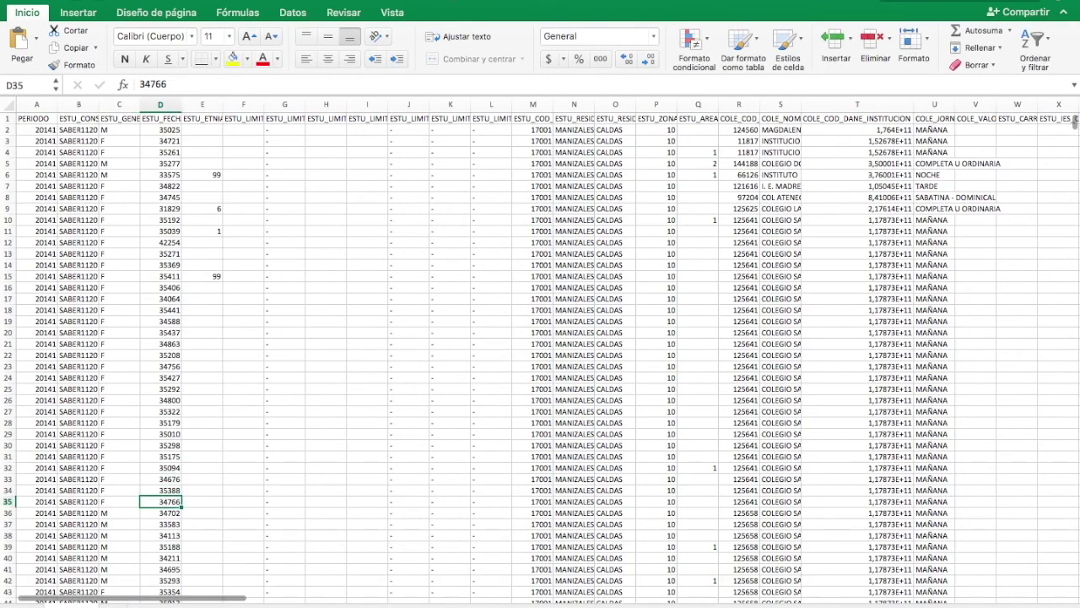
pyautogui.hscroll(2, 442, 216)
pyautogui.hscroll(-2, 441, 216)
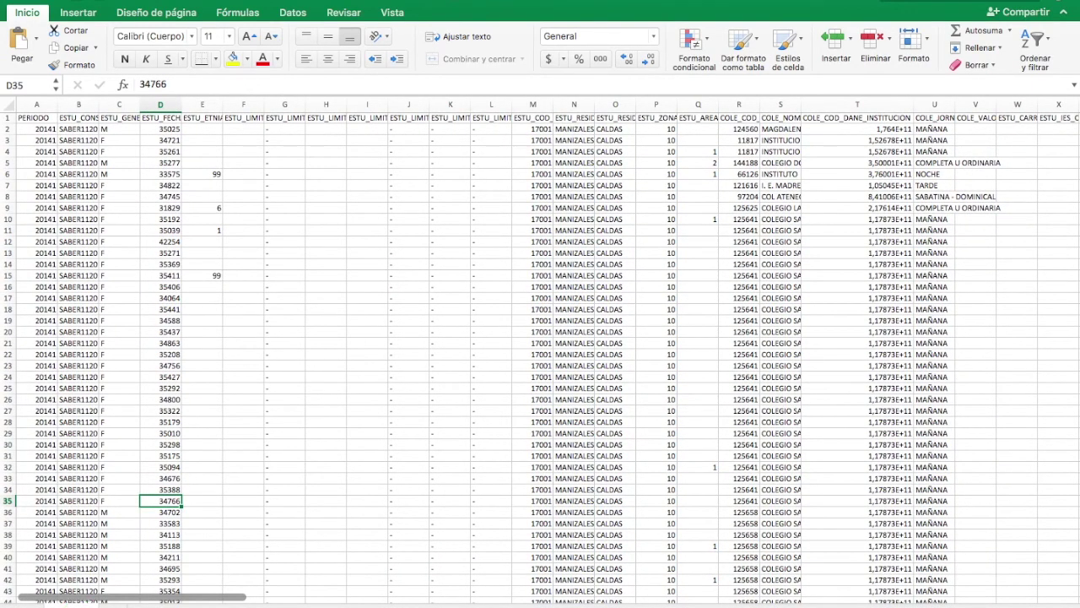
# Step: Create a copy of the Orginal sheet in the same workbook and move the copy after Orginal
pyautogui.rightClick(82, 604)
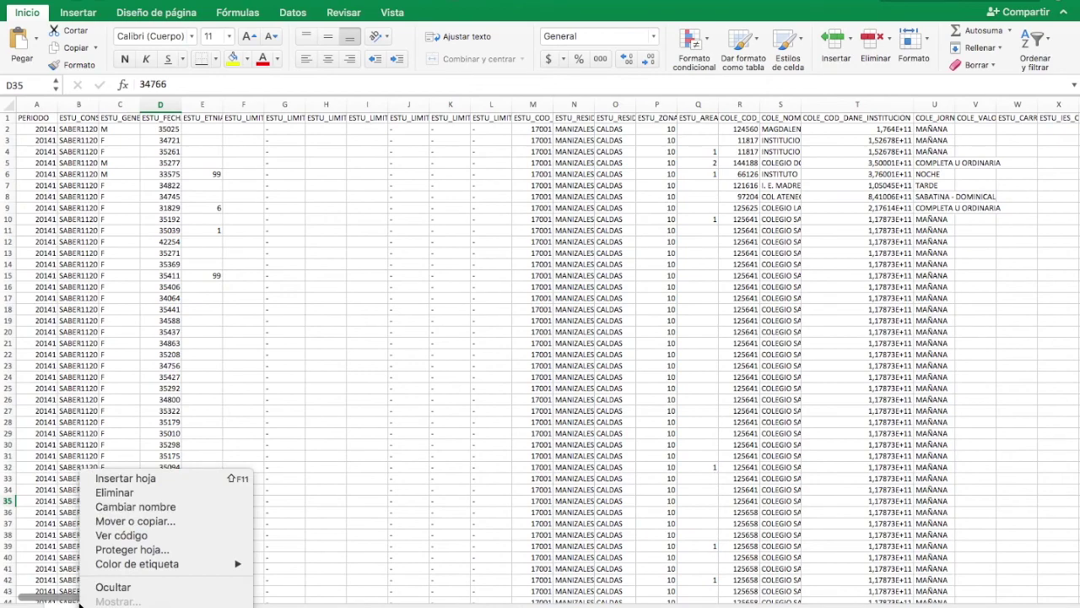
pyautogui.click(151, 522)
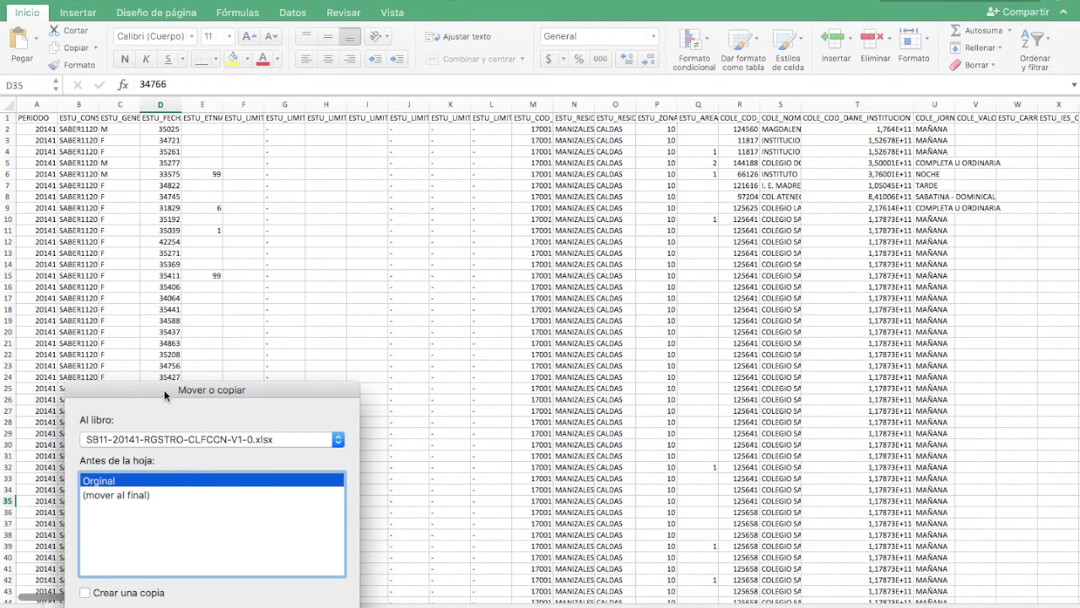
pyautogui.moveTo(163, 389); pyautogui.dragTo(163, 315)
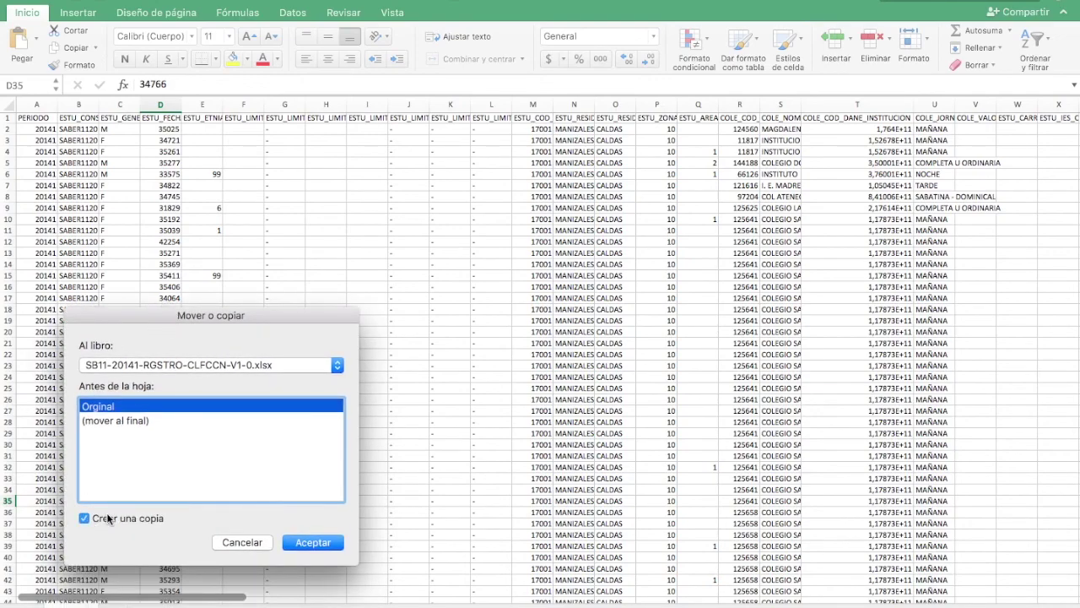
pyautogui.click(304, 545)
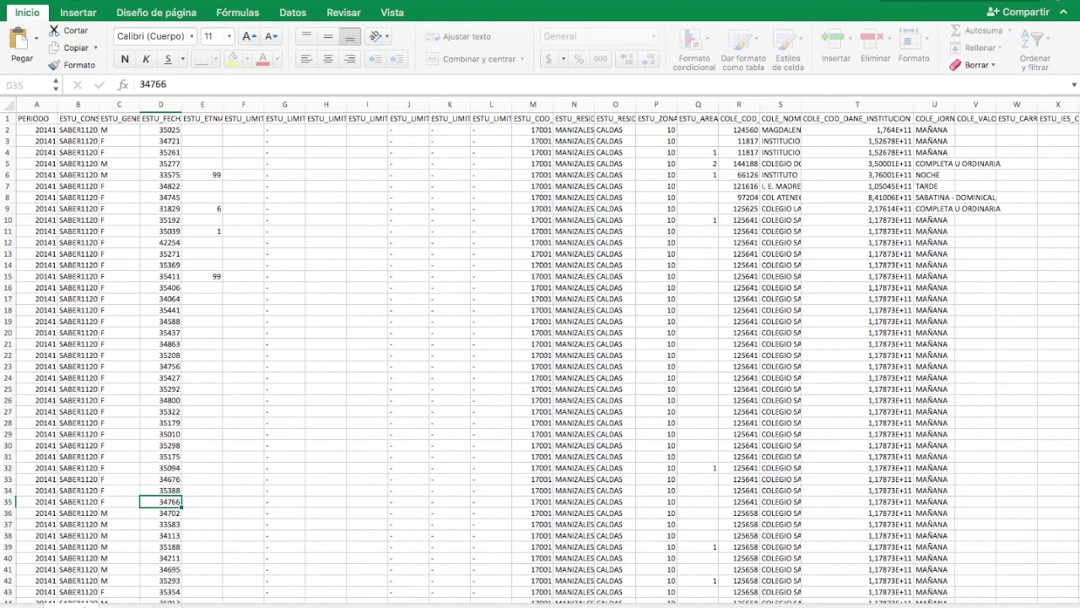
pyautogui.click(78, 580)
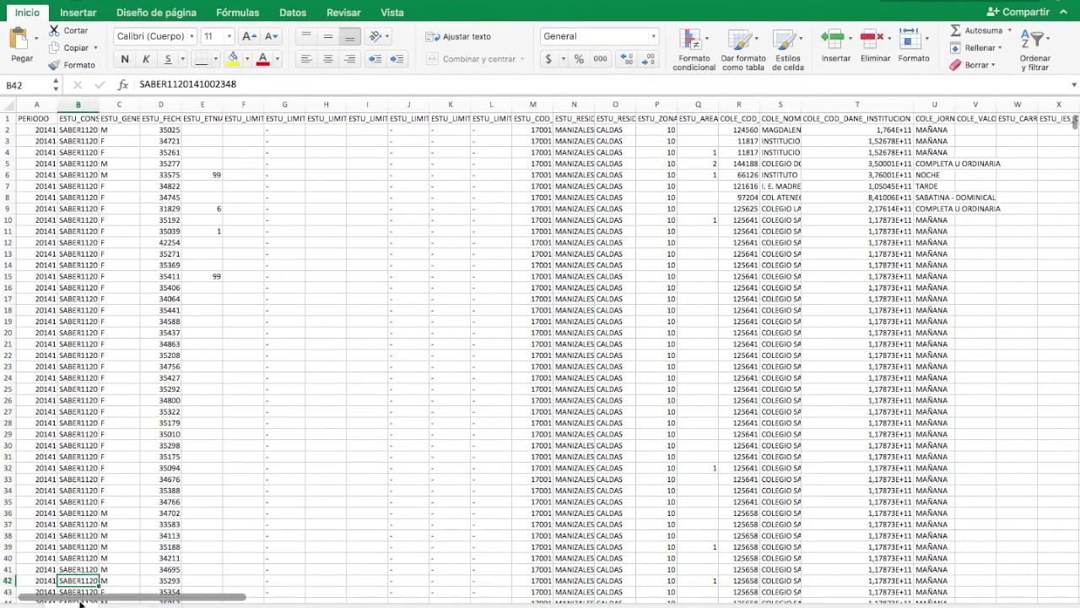
pyautogui.moveTo(91, 607); pyautogui.dragTo(164, 600)
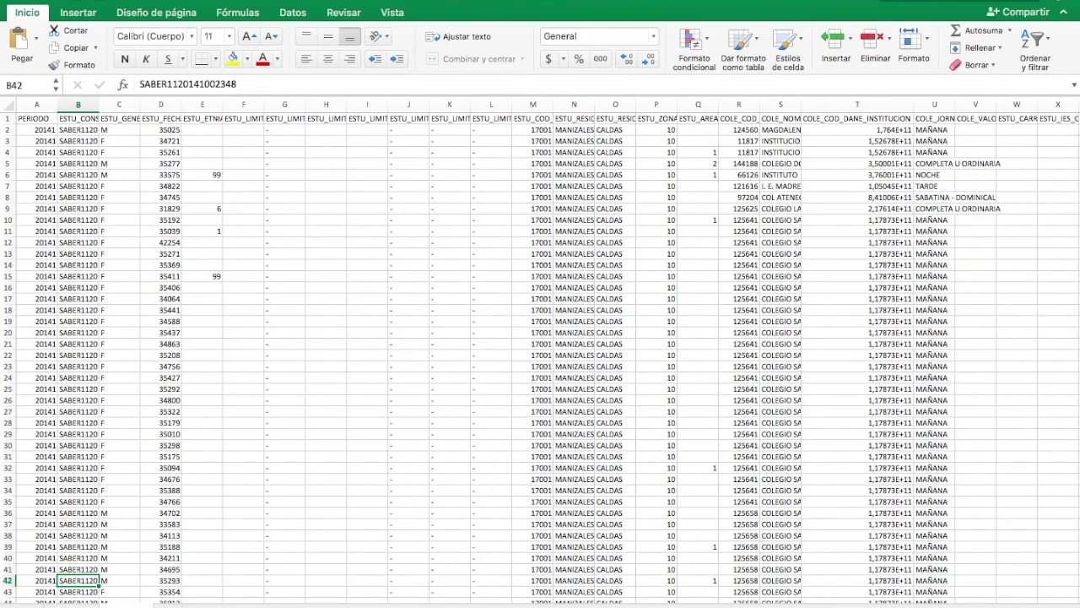
# Step: Check the data on the Orginal sheet and return to the copied sheet
pyautogui.click(93, 603)
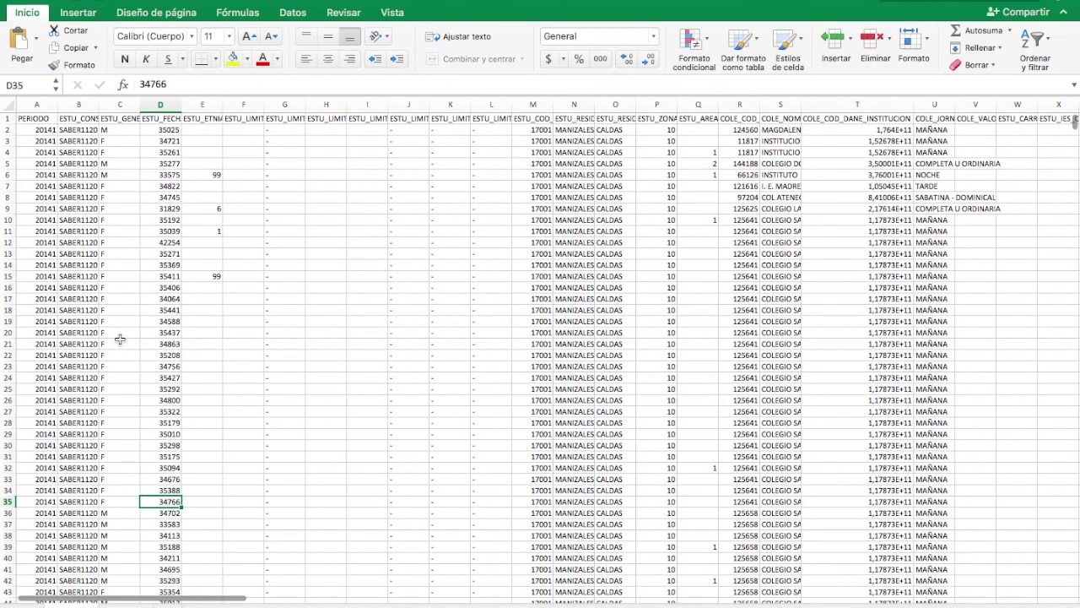
pyautogui.scroll(-2, 119, 339)
pyautogui.scroll(3, 120, 339)
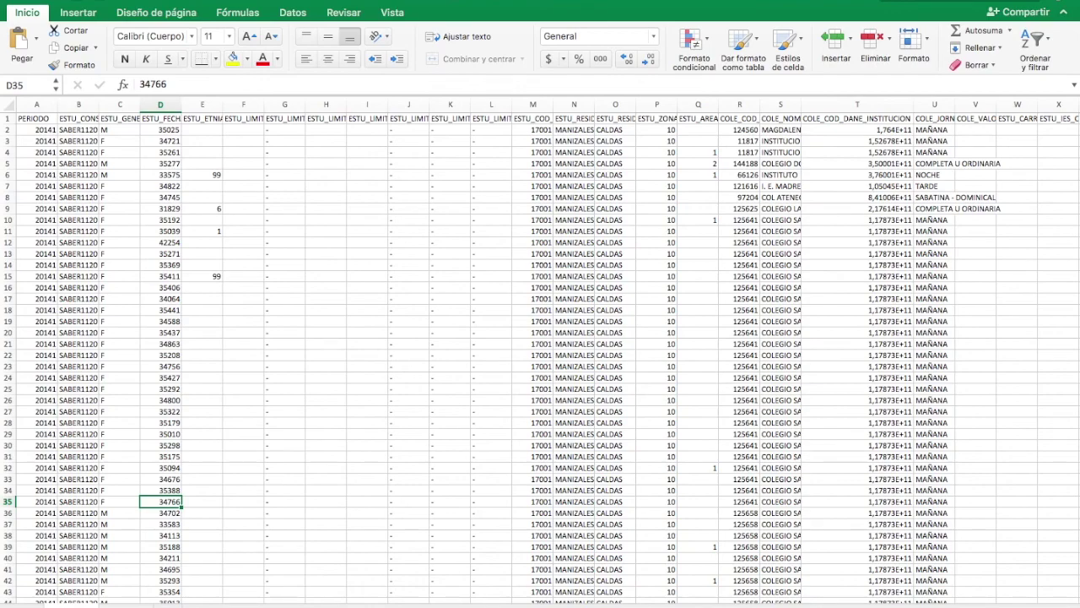
pyautogui.click(78, 581)
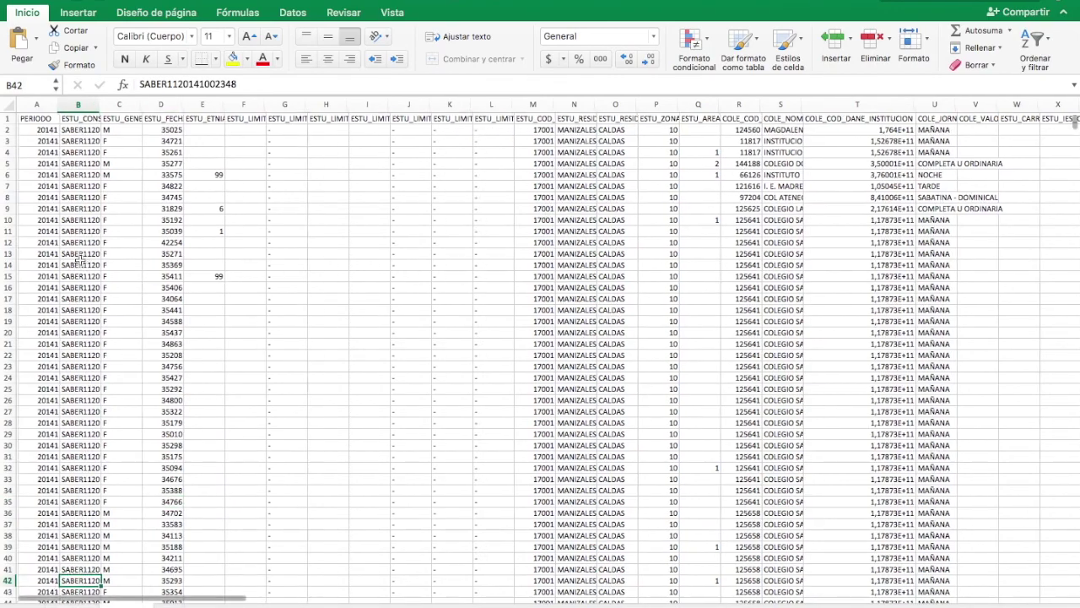
# Step: Select the copied sheet's whole data range starting at cell A1 and turn on filters for its header row
pyautogui.click(43, 120)
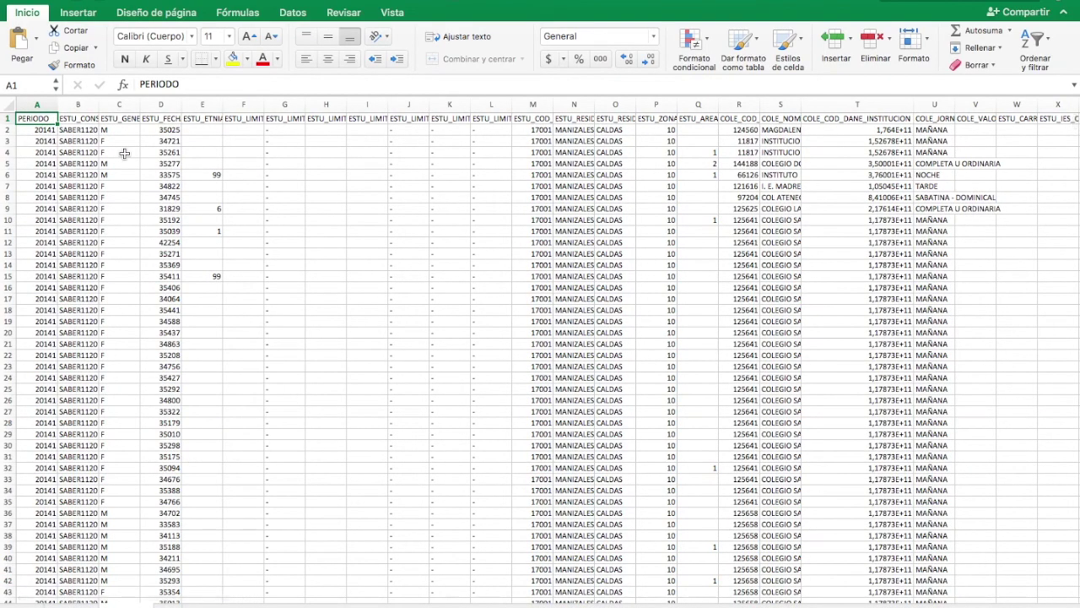
pyautogui.press('super+shift+Right')
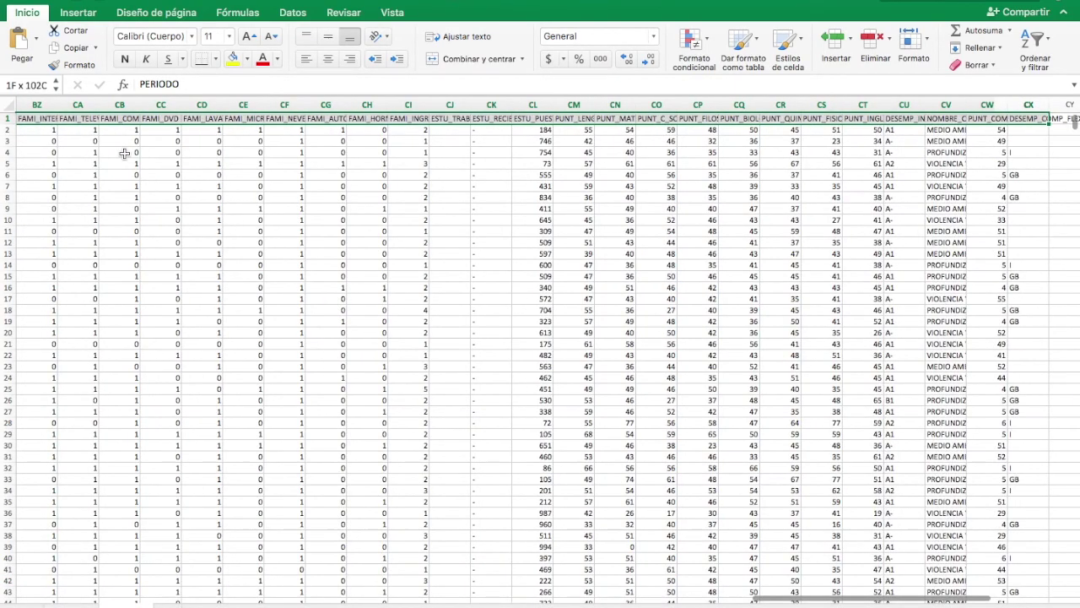
pyautogui.press('super+shift+Down')
pyautogui.scroll(-2, 321, 213)
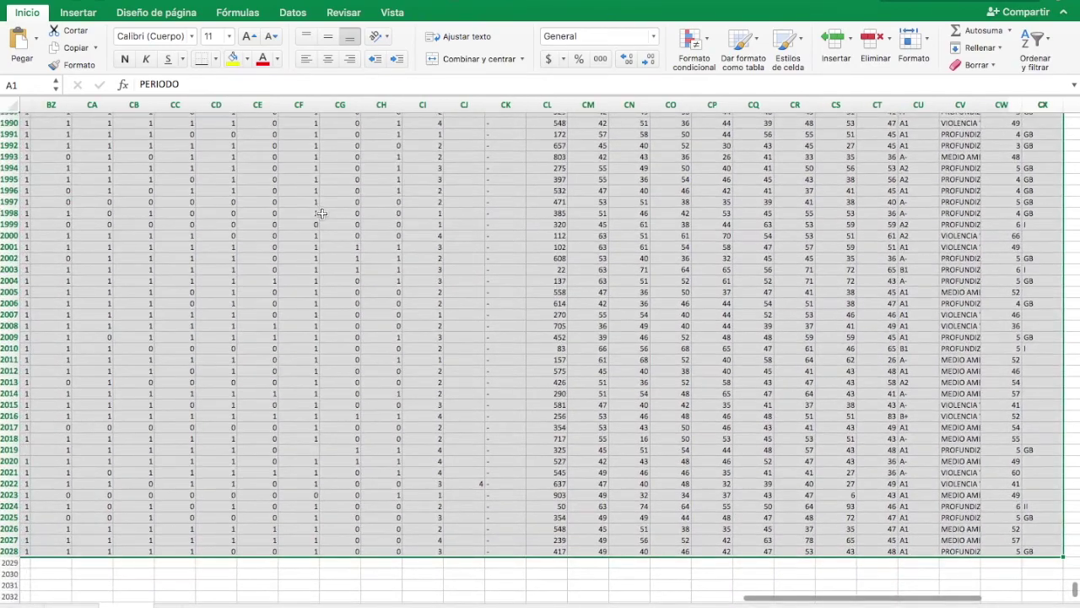
pyautogui.click(1035, 39)
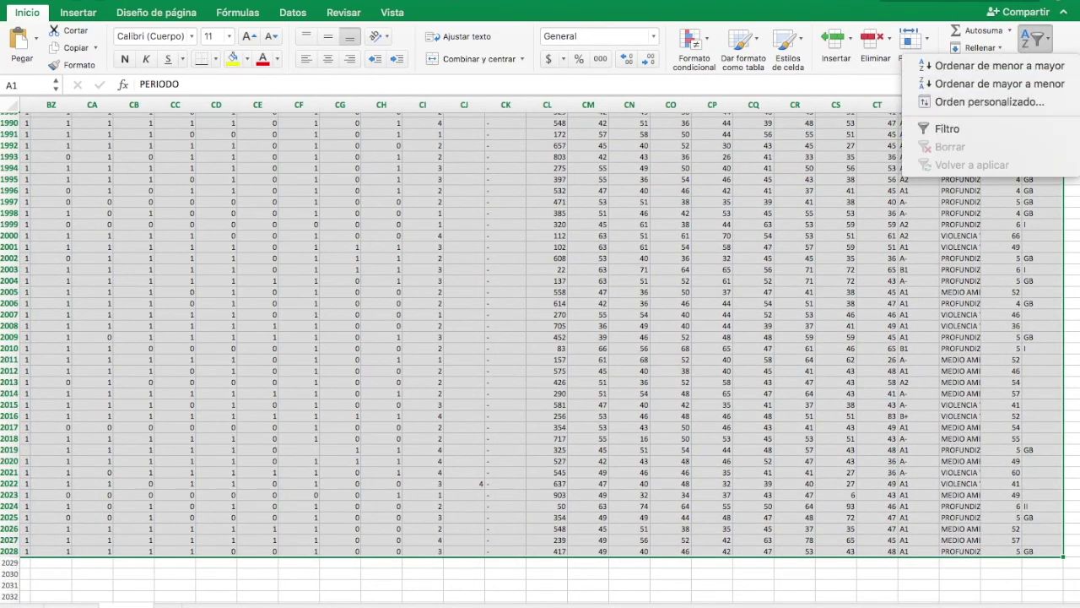
pyautogui.click(295, 14)
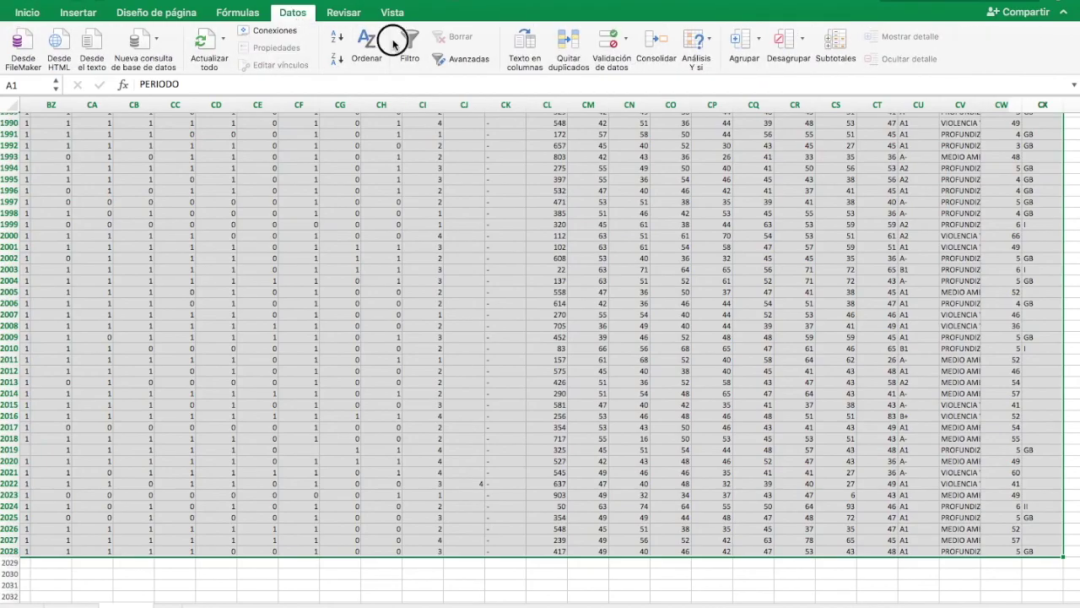
pyautogui.click(407, 44)
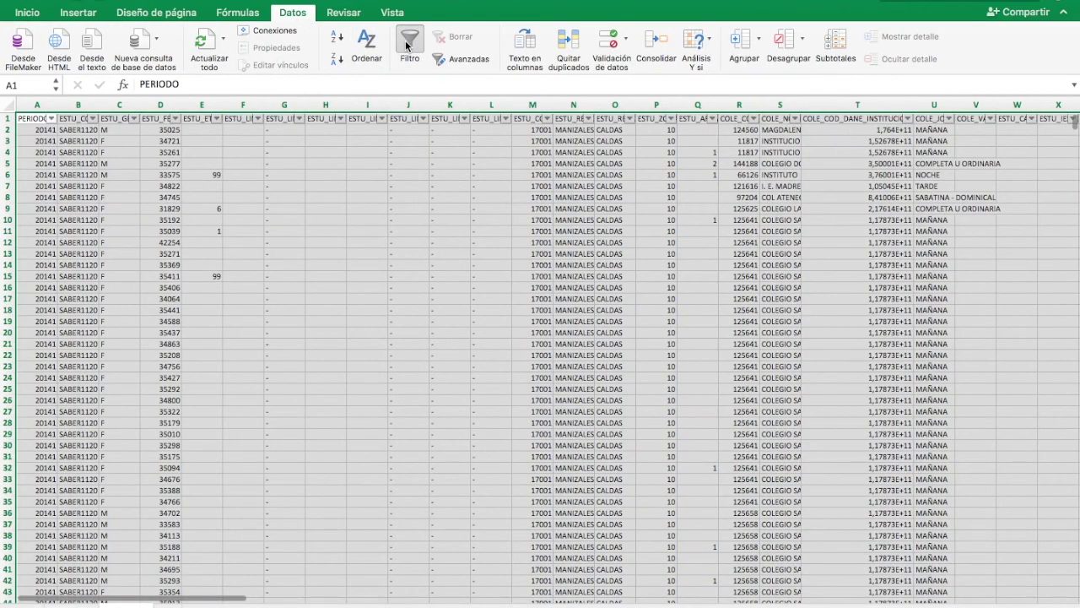
pyautogui.click(33, 118)
# Step: Look over the columns and rows of the working copy
pyautogui.hscroll(3, 251, 212)
pyautogui.hscroll(5, 251, 212)
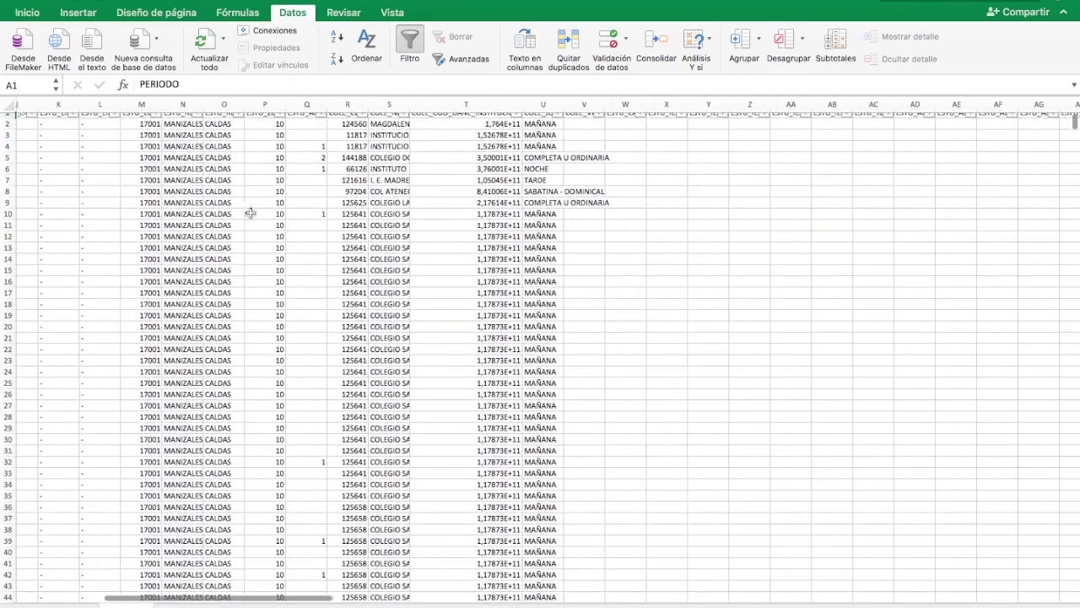
pyautogui.hscroll(-7, 250, 212)
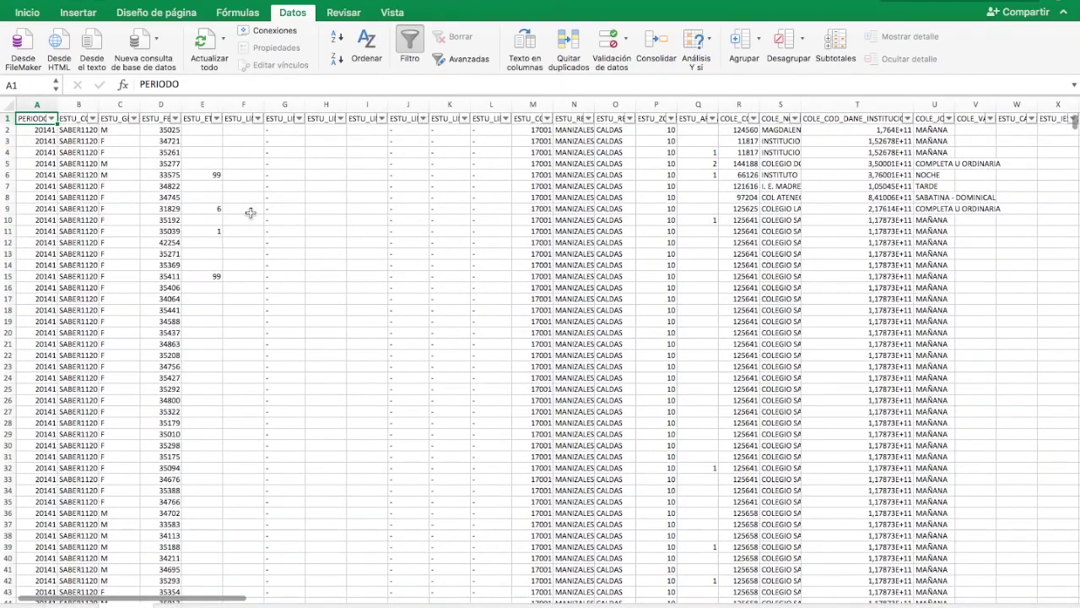
pyautogui.scroll(-10, 250, 212)
pyautogui.scroll(9, 251, 212)
pyautogui.scroll(2, 251, 212)
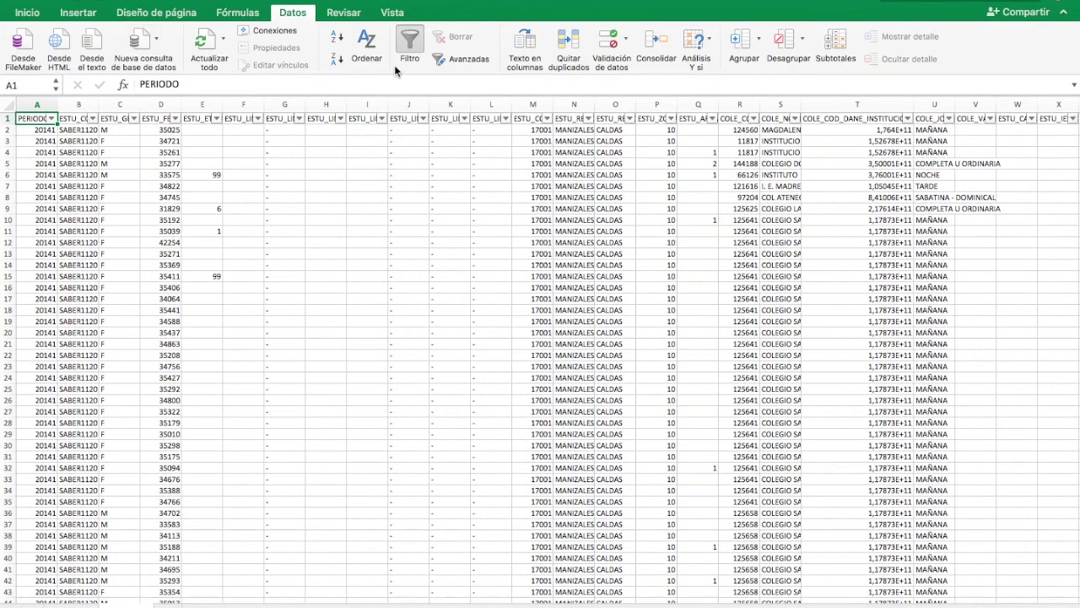
# Step: Switch to PowerPoint and show slide 7, "3.2 Depurar información: organizar variables"
pyautogui.click(535, 604)
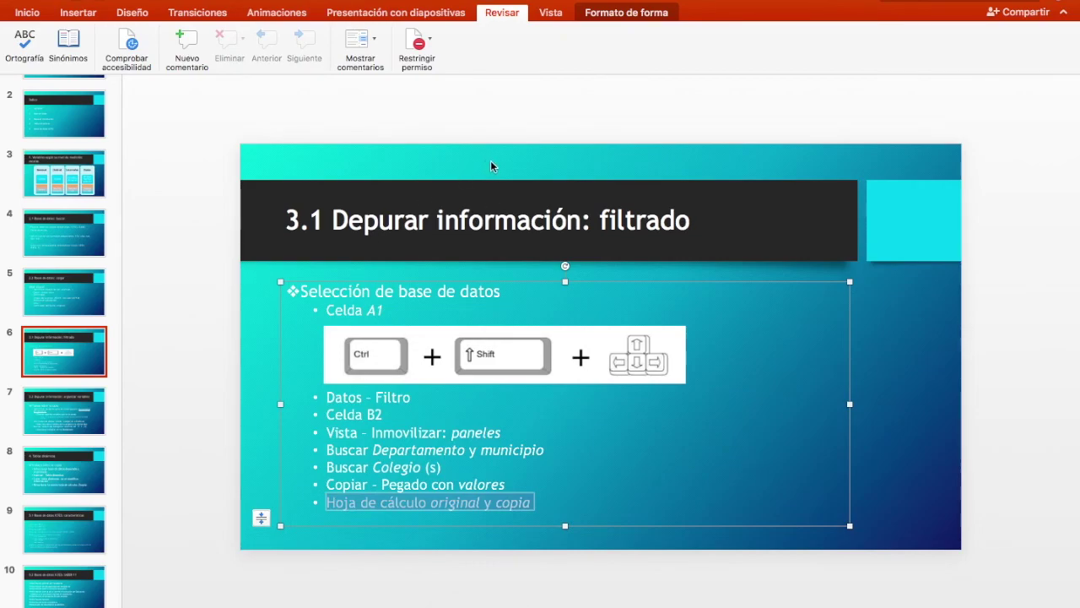
pyautogui.click(74, 405)
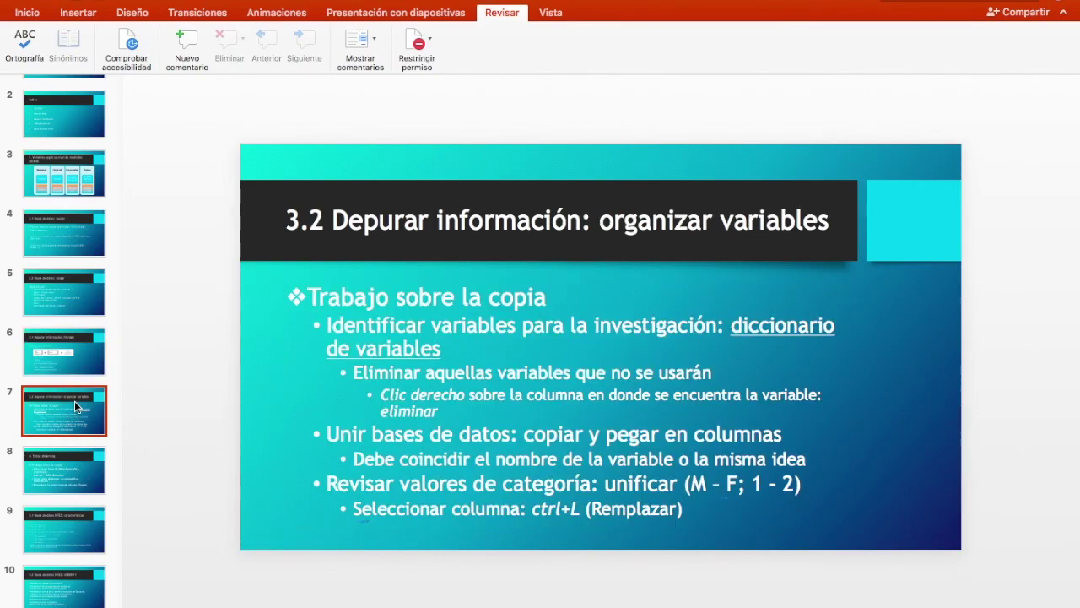
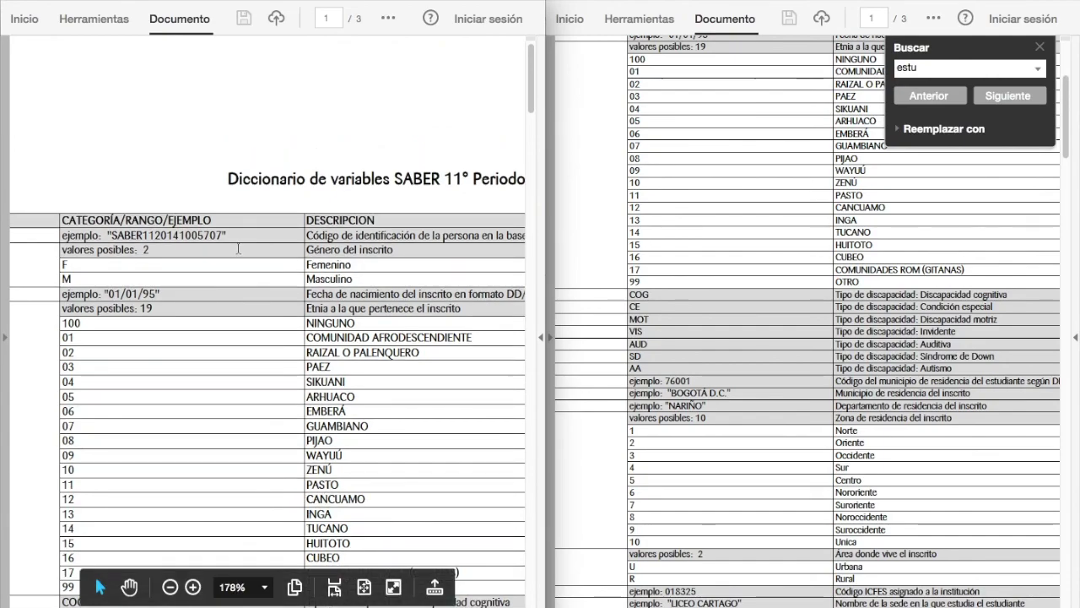
# Step: Examine the variable names and categories in the SABER 11° variable dictionary PDF
pyautogui.hscroll(-3, 247, 354)
pyautogui.hscroll(-2, 247, 358)
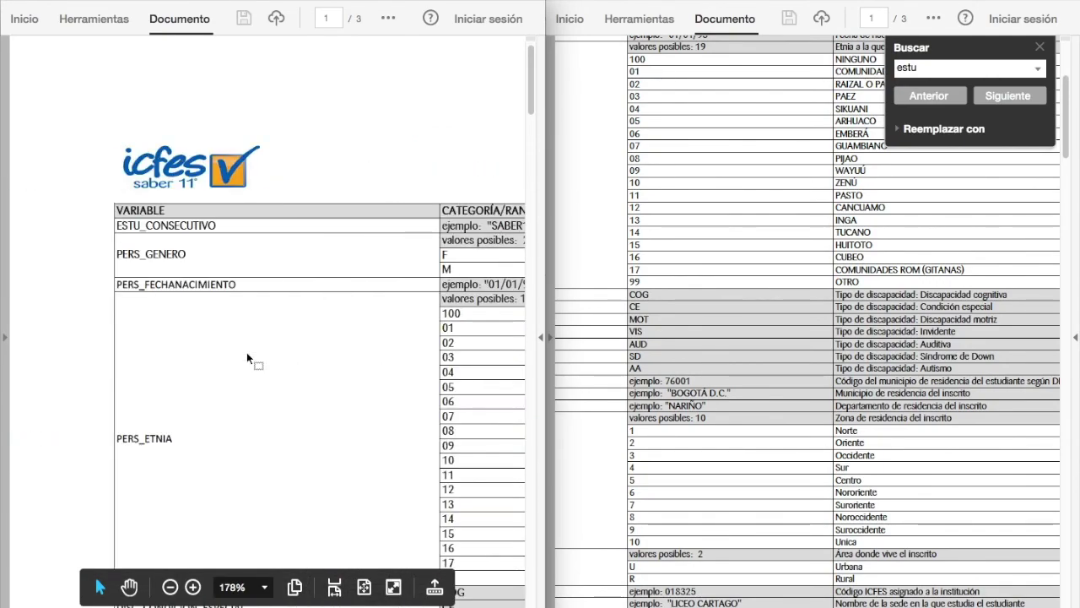
pyautogui.scroll(-3, 247, 357)
pyautogui.scroll(-1, 247, 354)
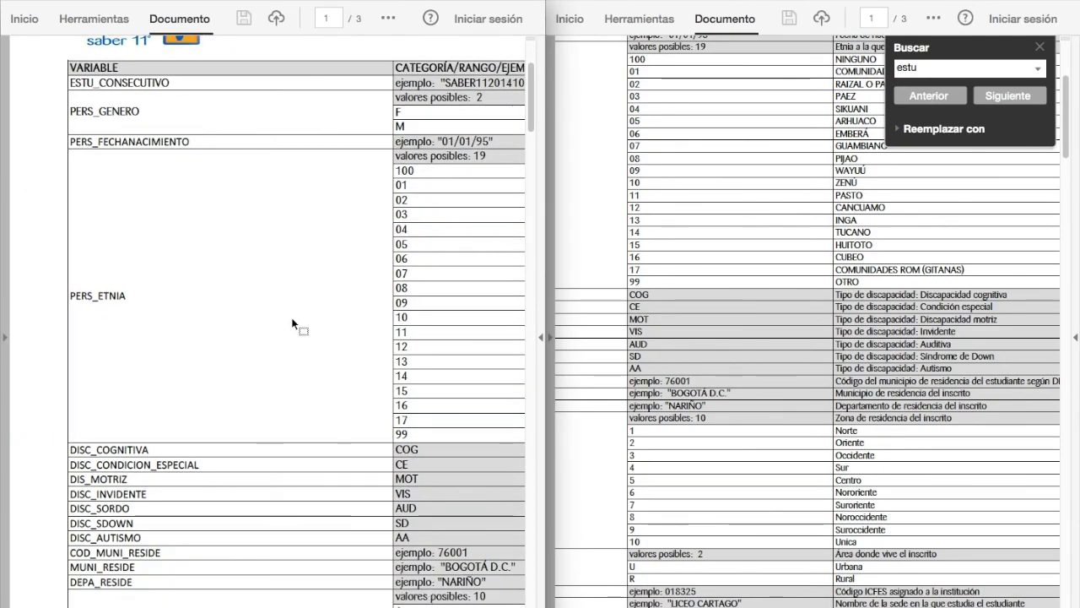
# Step: Return to Excel and read the full header names from ESTU_FECHA_NACIMIENTO to ESTU_LIMITA_CONDICIONESPECIAL in the working copy
pyautogui.click(557, 606)
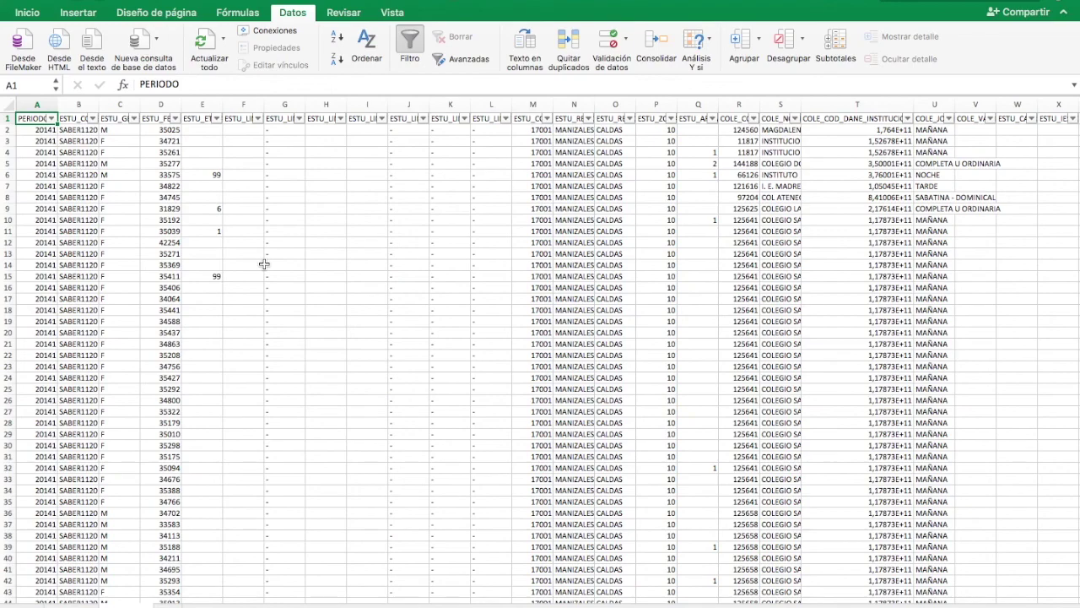
pyautogui.click(156, 119)
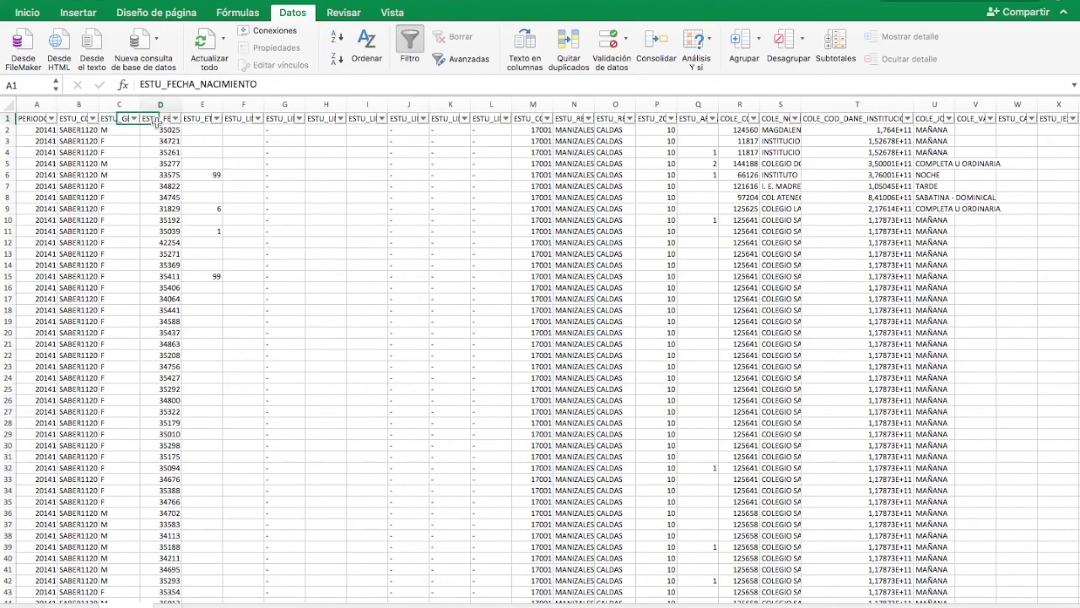
pyautogui.click(202, 117)
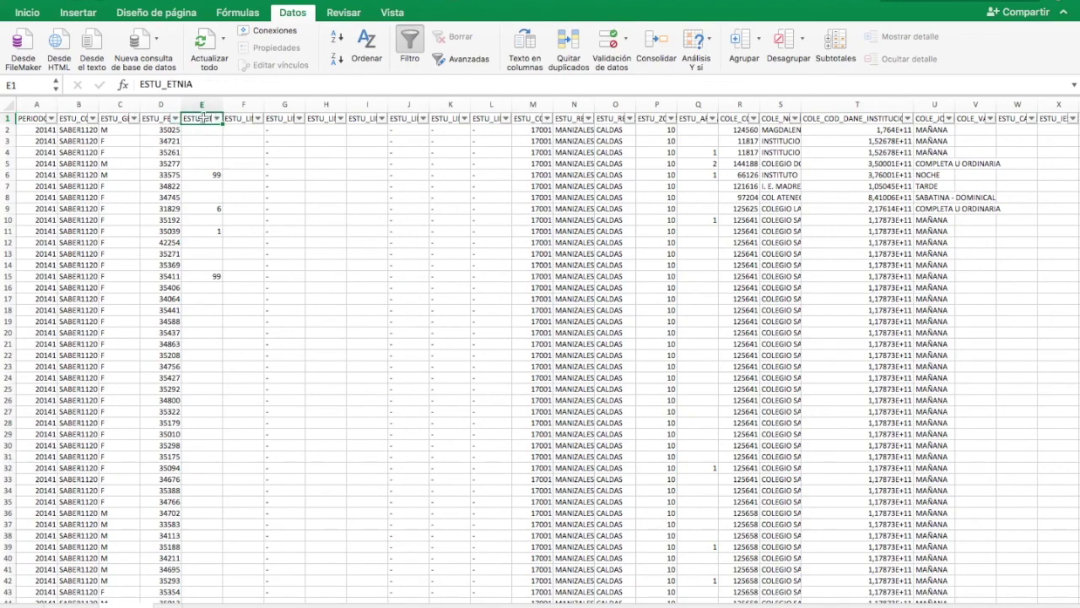
pyautogui.press('Right')
pyautogui.press('Right')
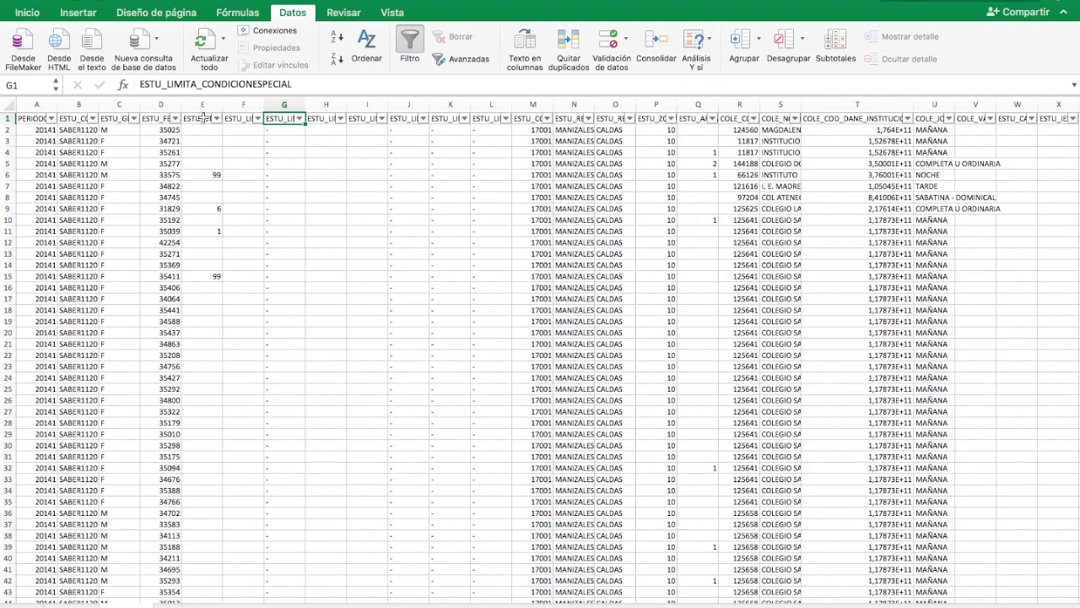
# Step: Delete columns D through R, starting with ESTU_FECHA_NACIMIENTO, from the working copy
pyautogui.moveTo(159, 104); pyautogui.dragTo(755, 74)
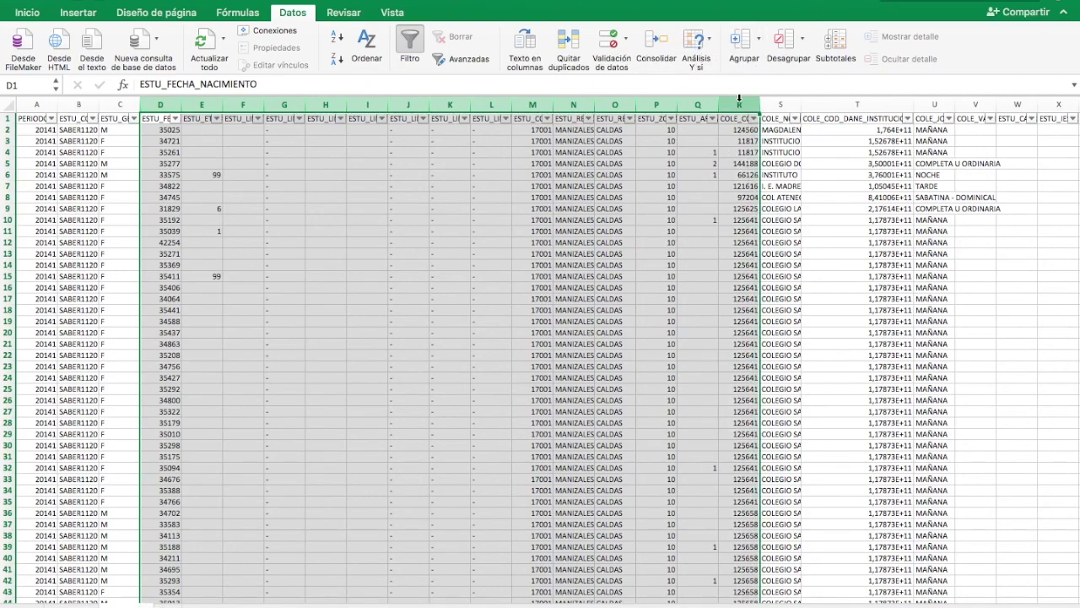
pyautogui.rightClick(738, 103)
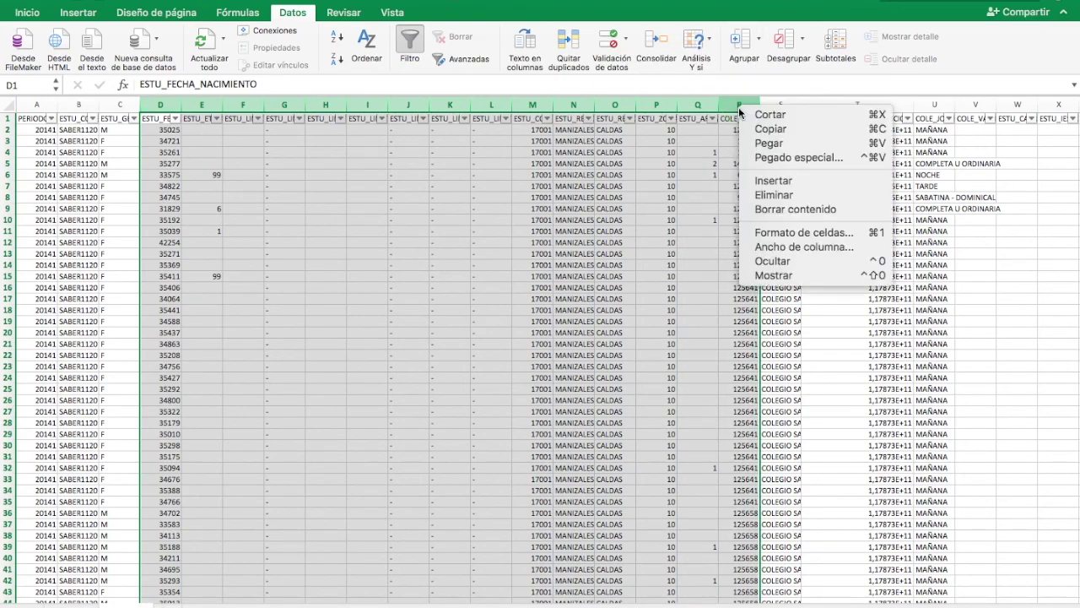
pyautogui.click(762, 198)
# Step: Keep the COLE_NOMBRE_SEDE column and delete the COLE_COD_DANE_INSTITUCION column beside it
pyautogui.click(158, 118)
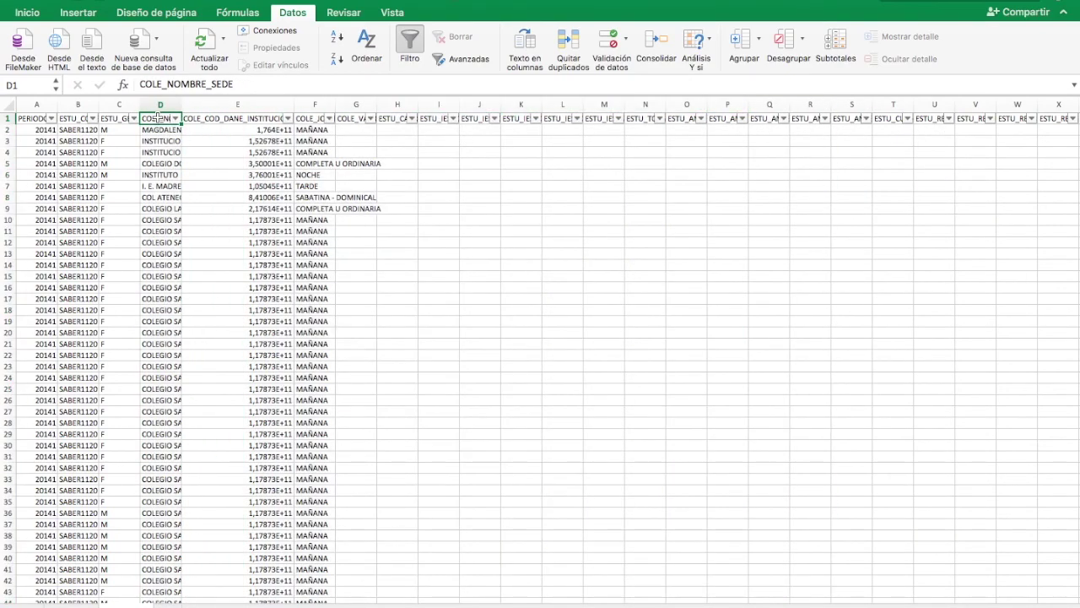
pyautogui.click(200, 118)
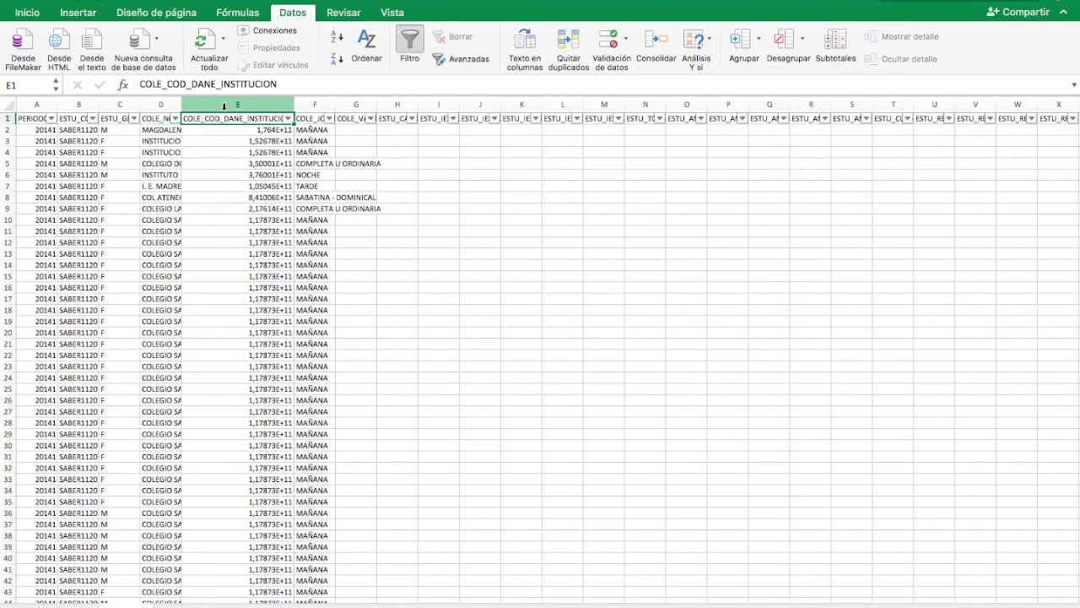
pyautogui.click(223, 104)
pyautogui.rightClick(222, 104)
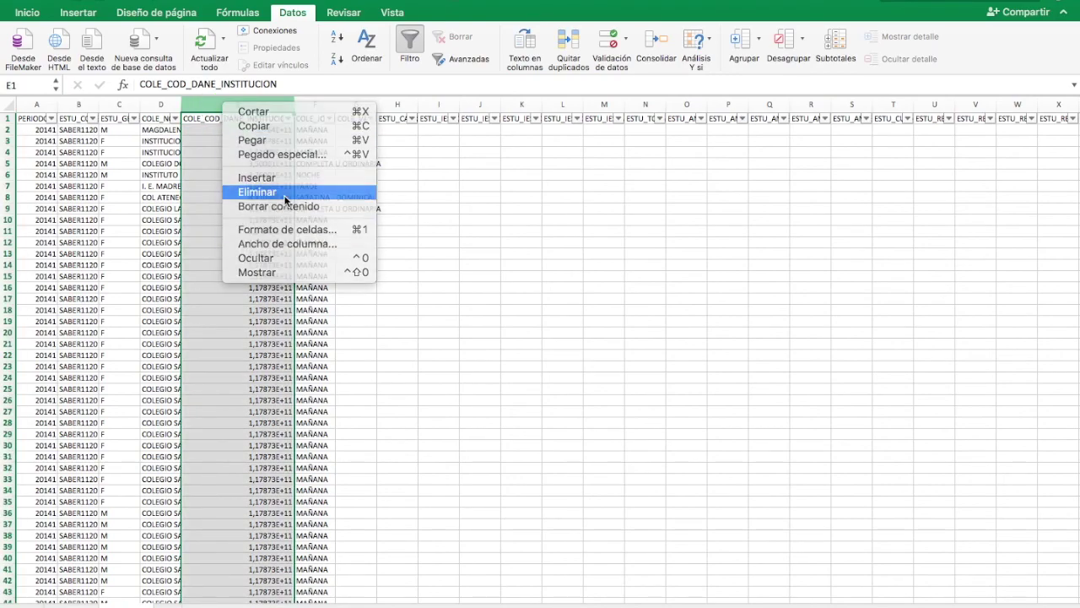
pyautogui.click(249, 196)
# Step: Delete columns F through AX, from COLE_VALOR_PENSION up to just before the first FAMI_ variable
pyautogui.click(237, 118)
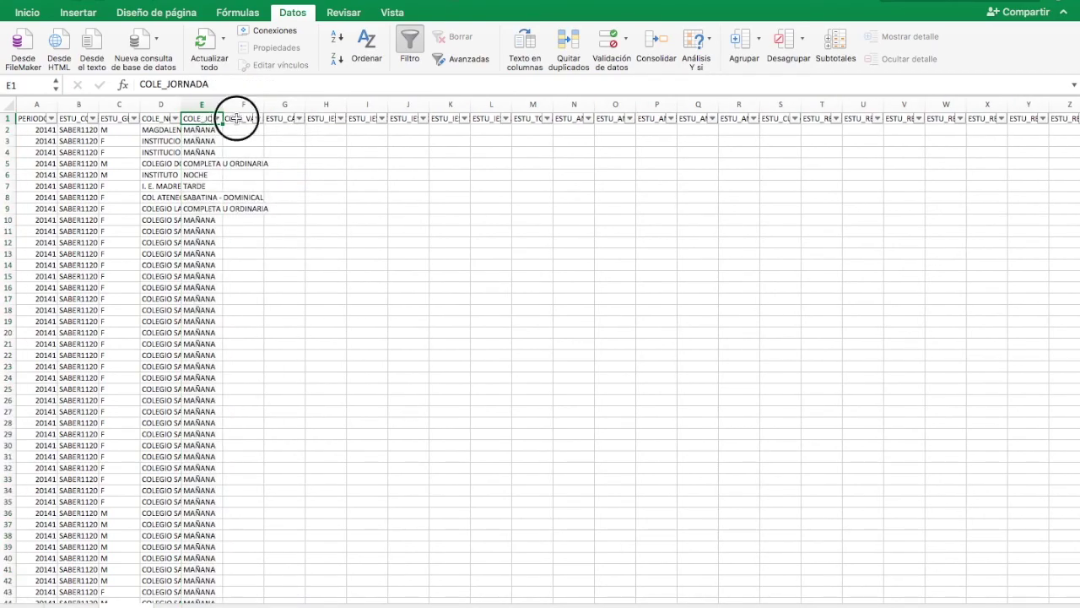
pyautogui.press('Right')
pyautogui.press('Right')
pyautogui.moveTo(236, 106); pyautogui.dragTo(831, 110)
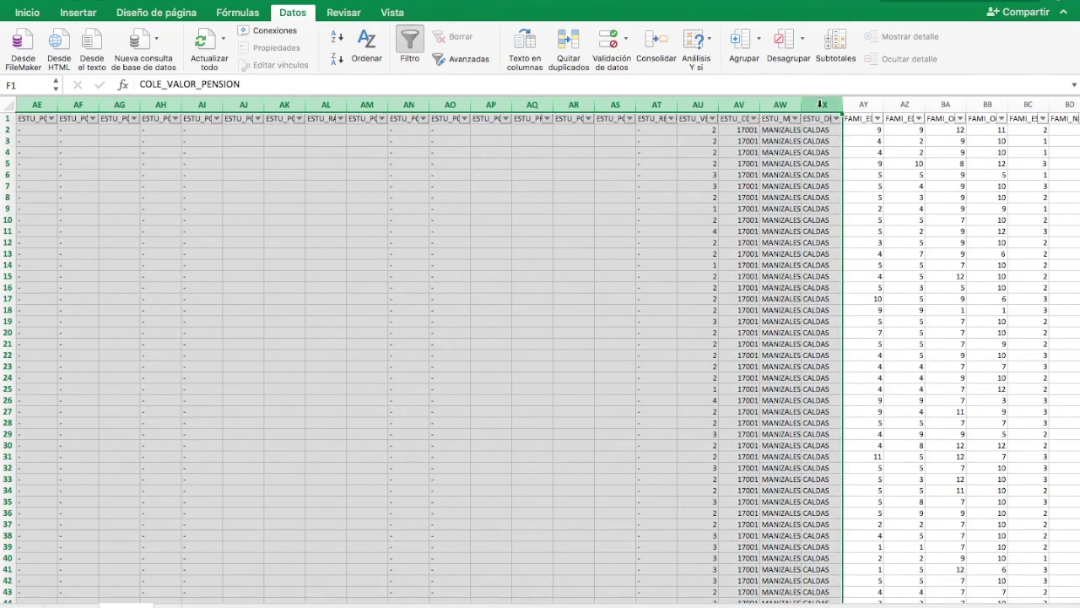
pyautogui.rightClick(820, 104)
pyautogui.click(860, 190)
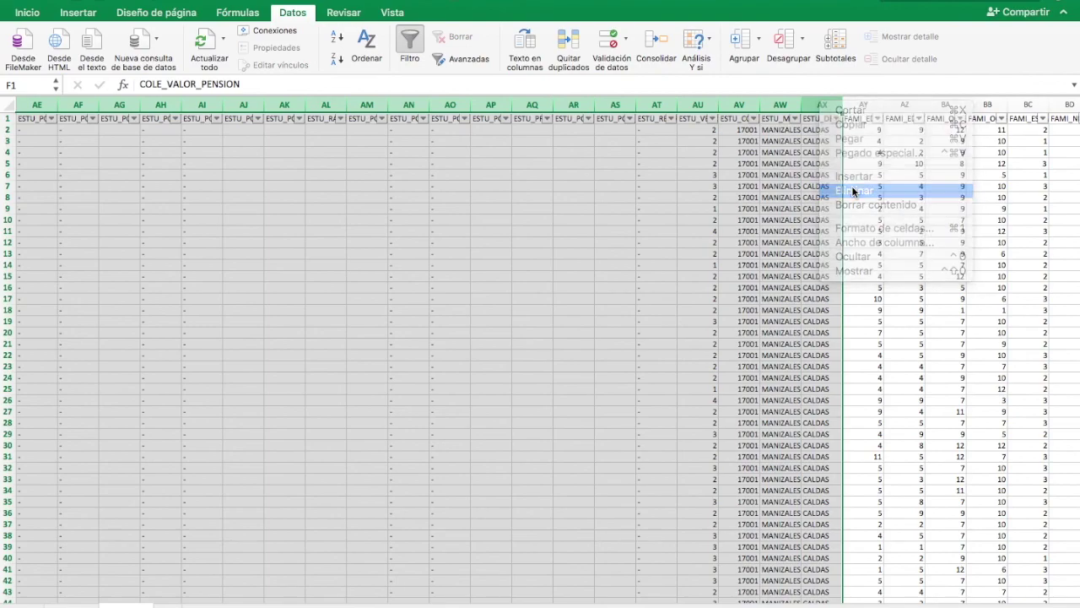
# Step: Check the FAMI_ header names and delete the parent education and occupation columns, F through I, keeping FAMI_ESTRATO_VIVIENDA
pyautogui.click(244, 117)
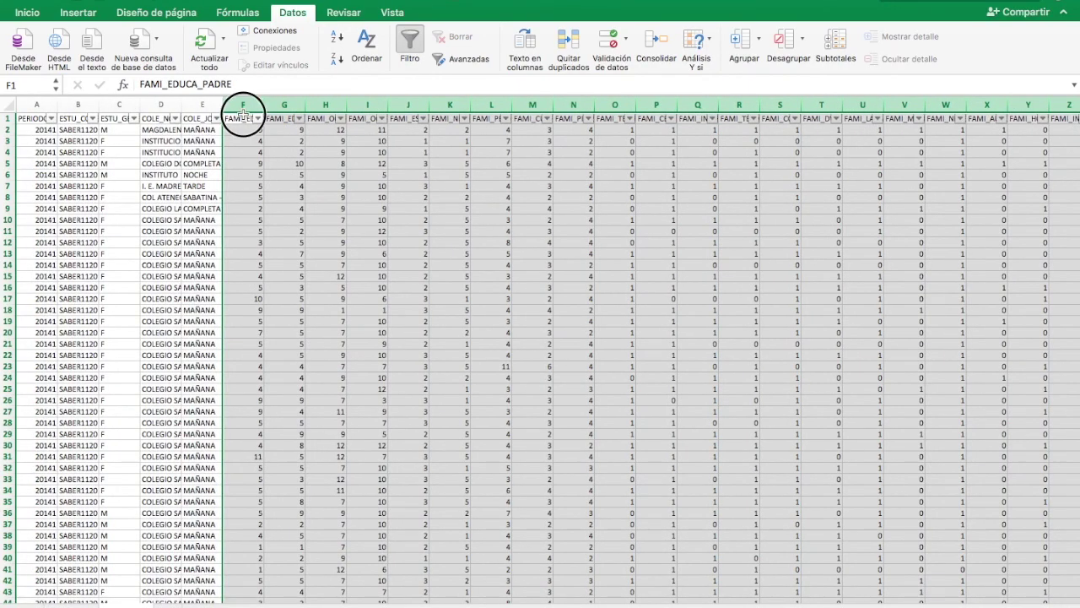
pyautogui.press('Right')
pyautogui.press('Right')
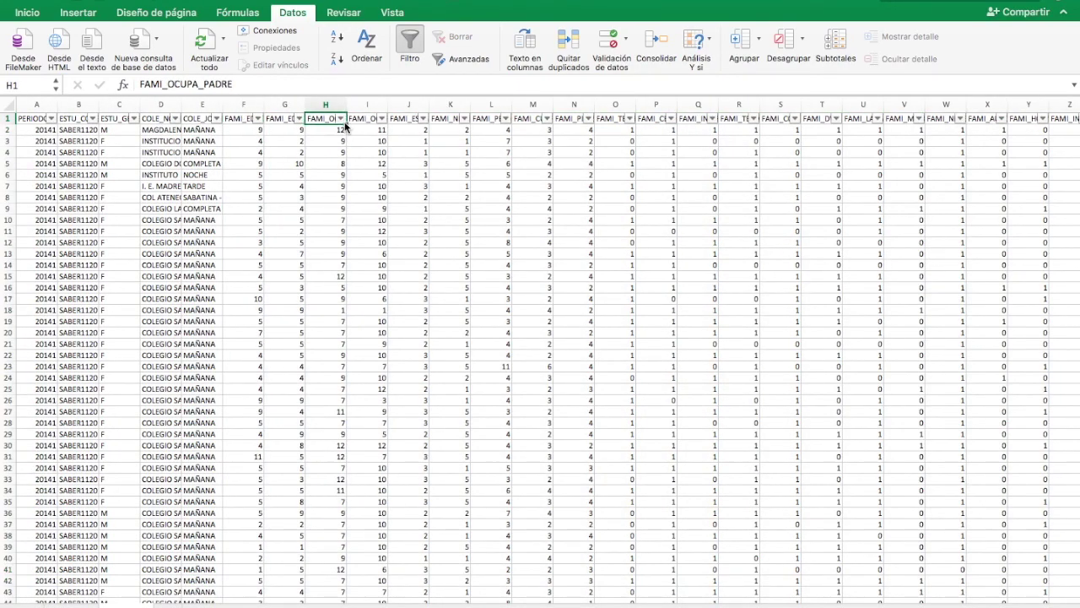
pyautogui.press('Right')
pyautogui.press('Right')
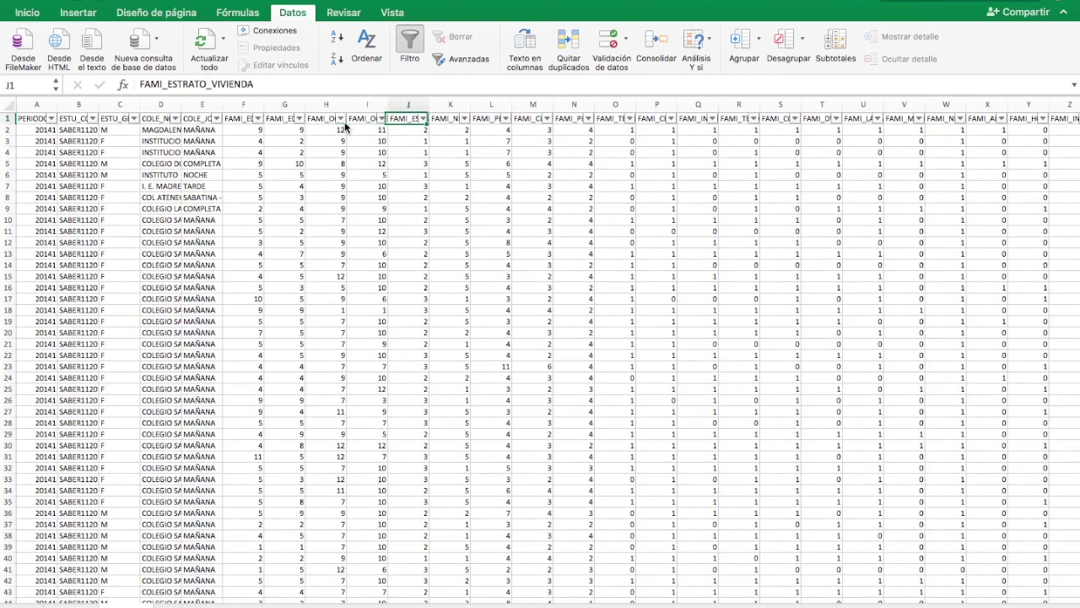
pyautogui.press('Right')
pyautogui.press('Left')
pyautogui.moveTo(376, 102); pyautogui.dragTo(255, 105)
pyautogui.rightClick(256, 105)
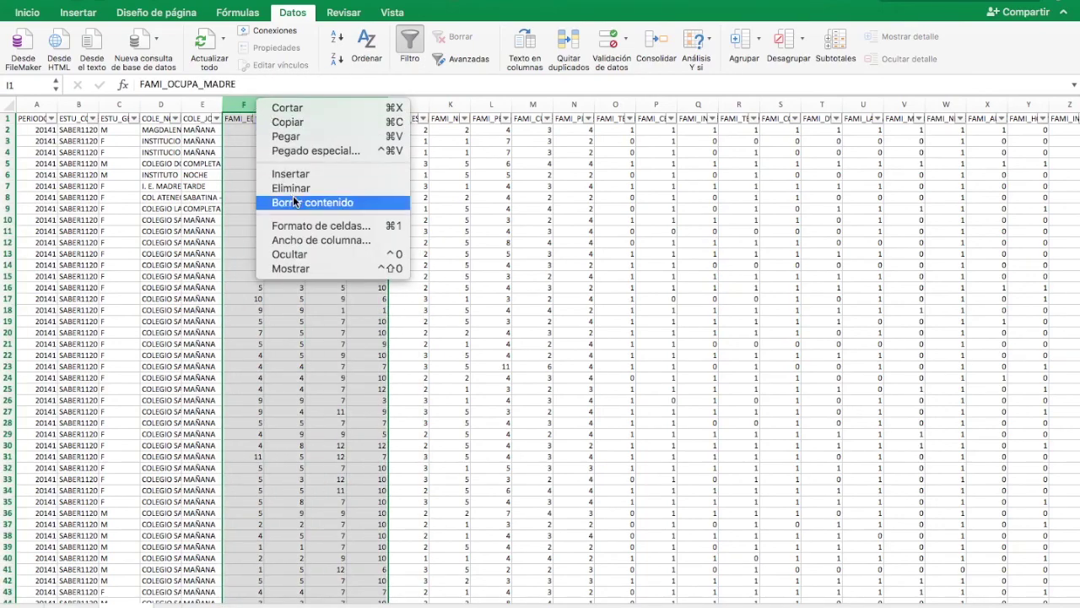
pyautogui.click(299, 189)
# Step: Delete columns G through X, from FAMI_NIVEL_SISBEN up to just before ESTU_PUESTO
pyautogui.click(289, 119)
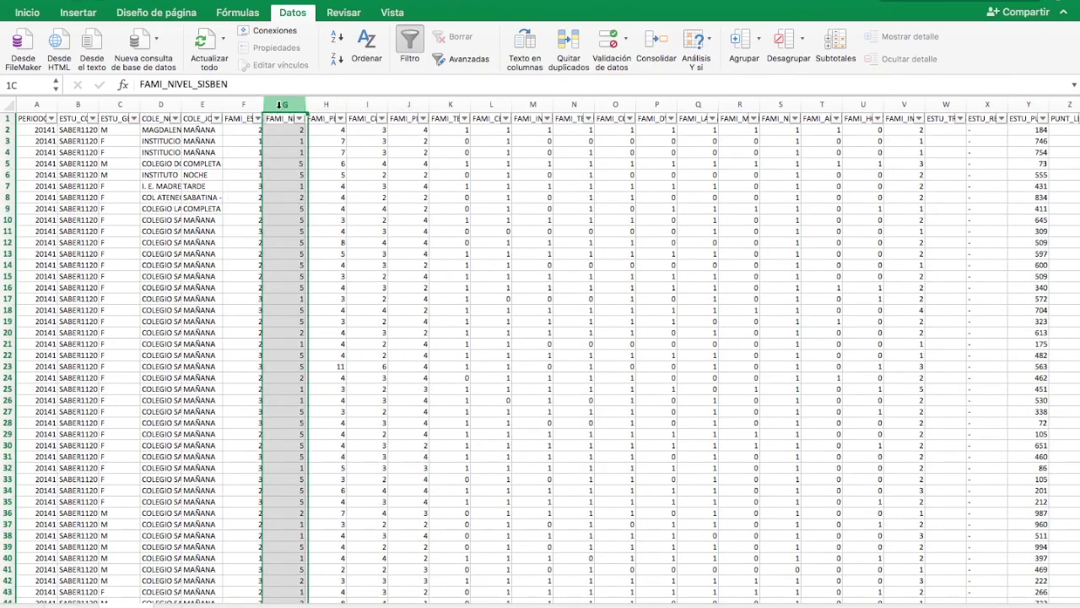
pyautogui.hscroll(10, 533, 226)
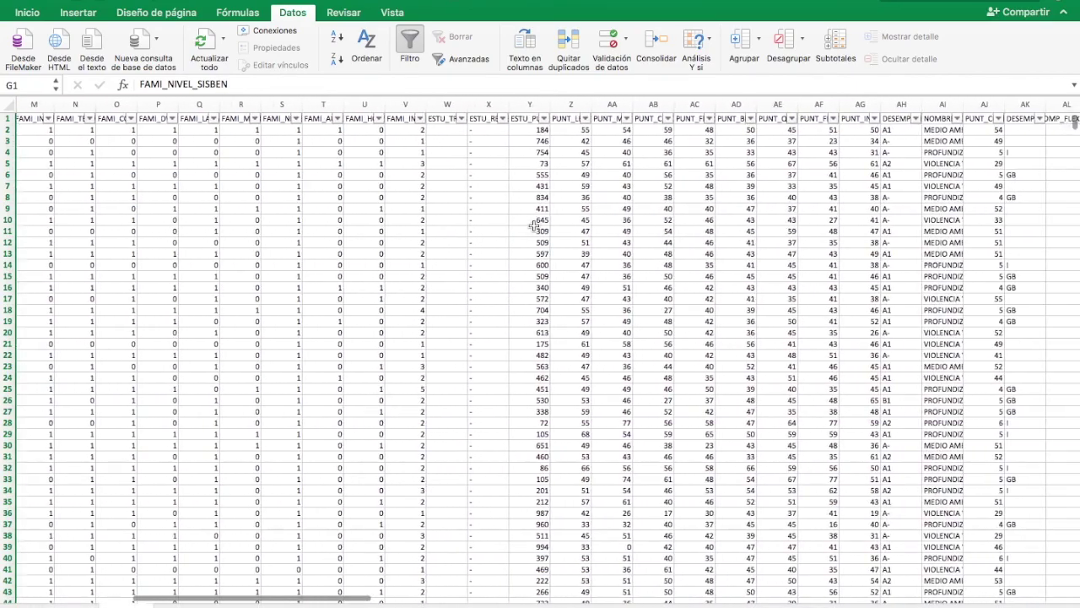
pyautogui.hscroll(-7, 534, 225)
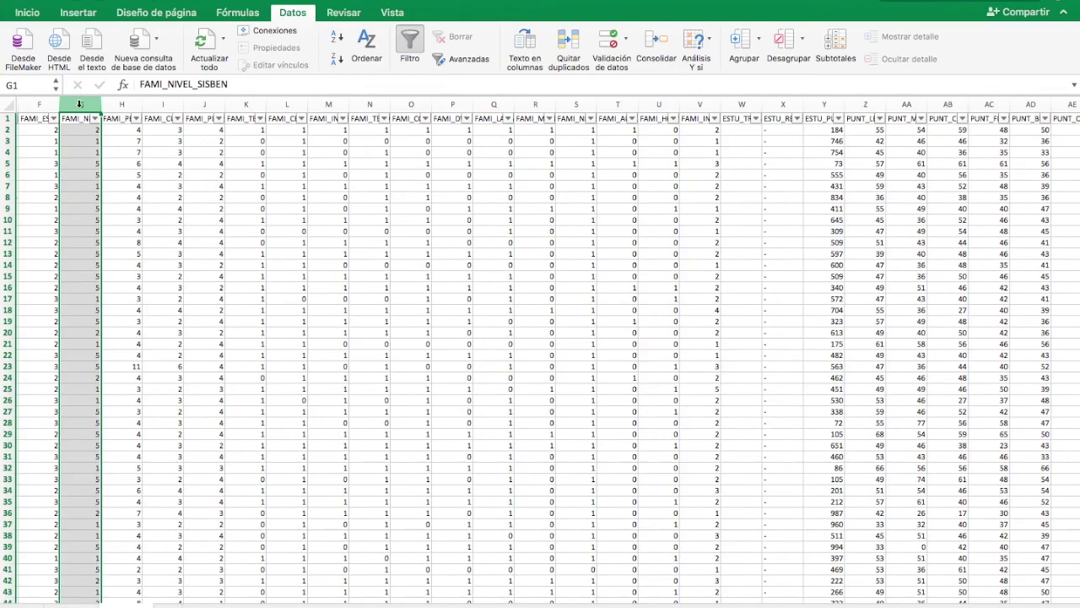
pyautogui.hscroll(6, 480, 160)
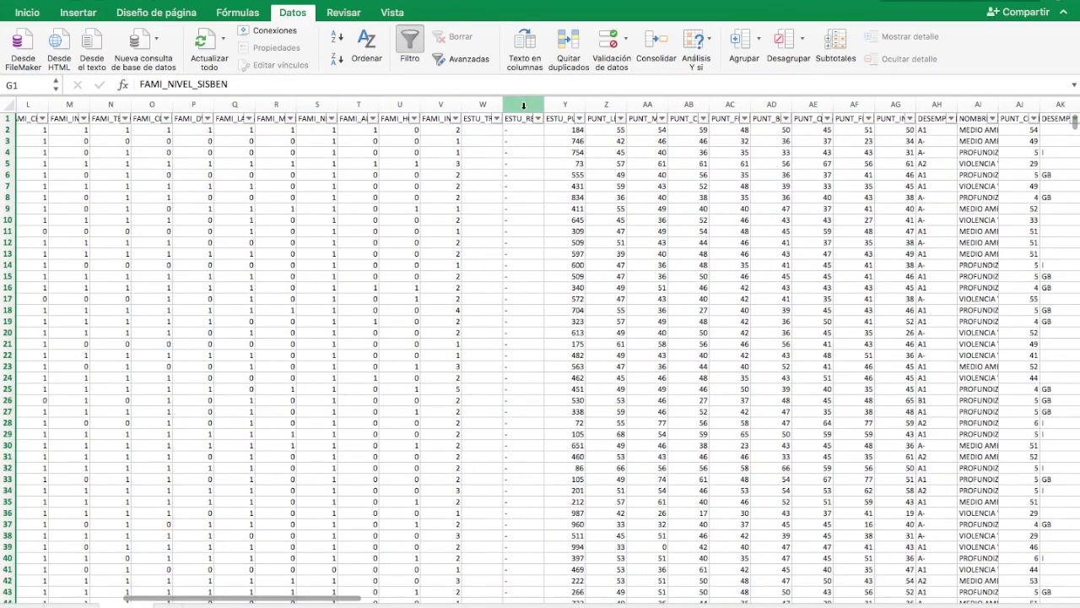
pyautogui.keyDown('shift'); pyautogui.click(524, 103); pyautogui.keyUp('shift')
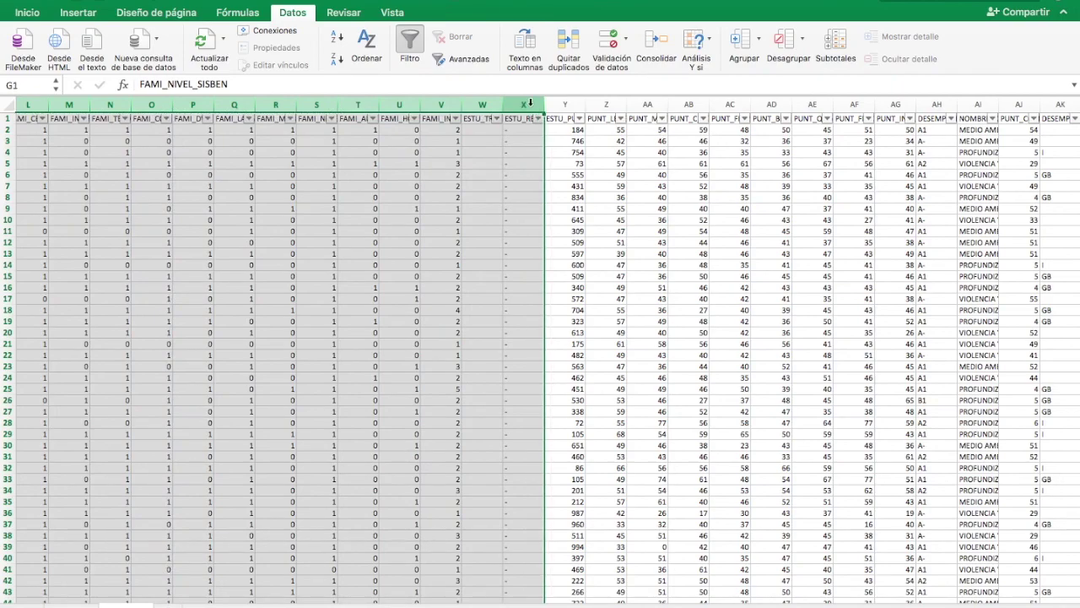
pyautogui.rightClick(531, 102)
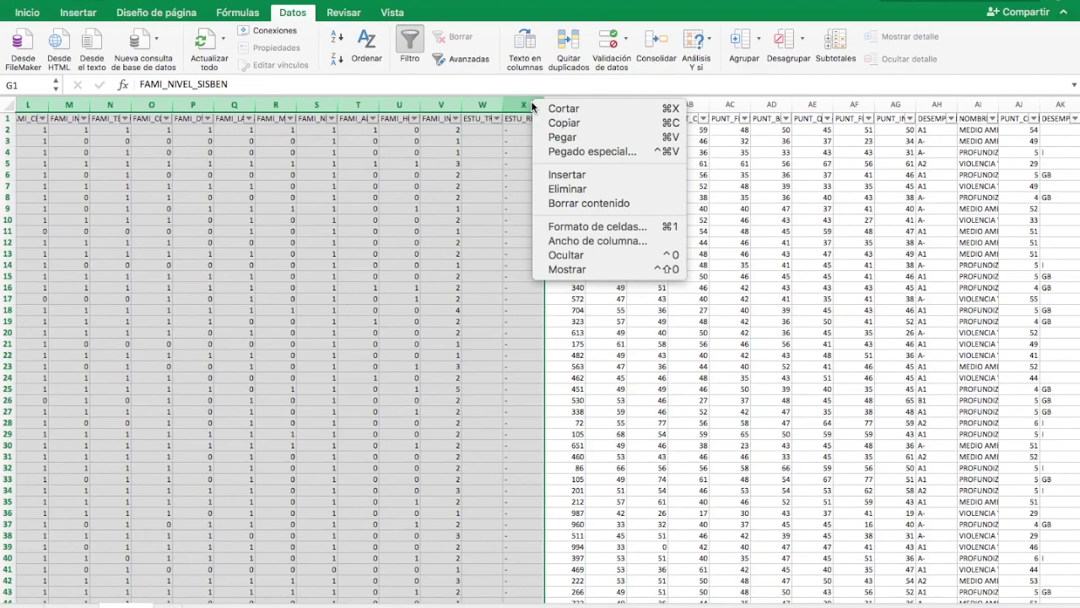
pyautogui.click(579, 192)
# Step: Read the full header names from ESTU_PUESTO through the PUNT_ scores to DESEMP_INGLES
pyautogui.click(287, 121)
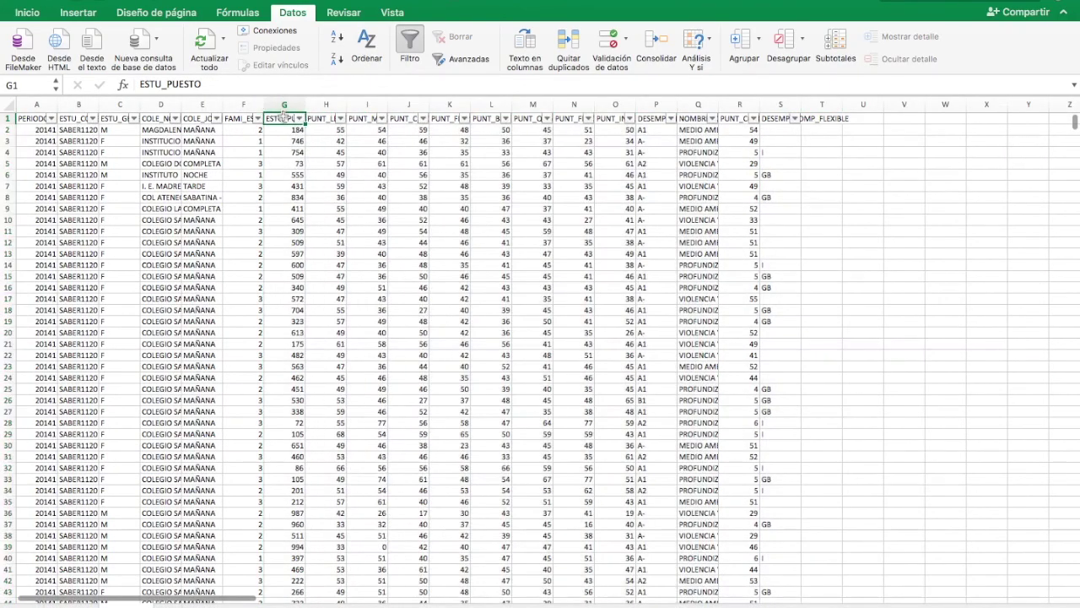
pyautogui.press('Right')
pyautogui.press('Right')
pyautogui.press('Right')
pyautogui.press('Right')
pyautogui.press('Right')
pyautogui.press('Right')
pyautogui.press('Right')
pyautogui.press('Right')
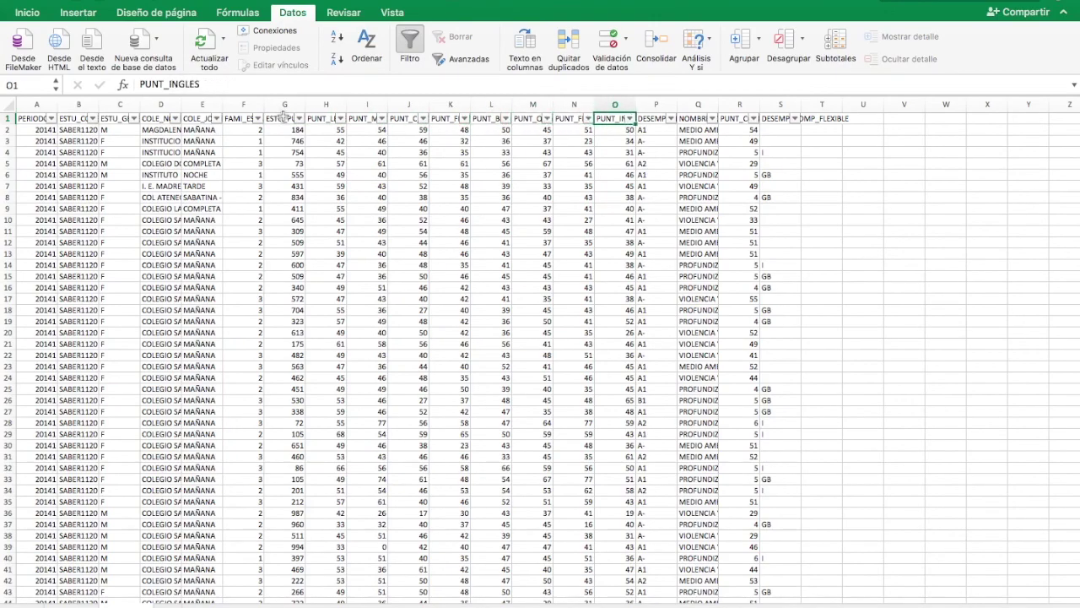
pyautogui.press('Right')
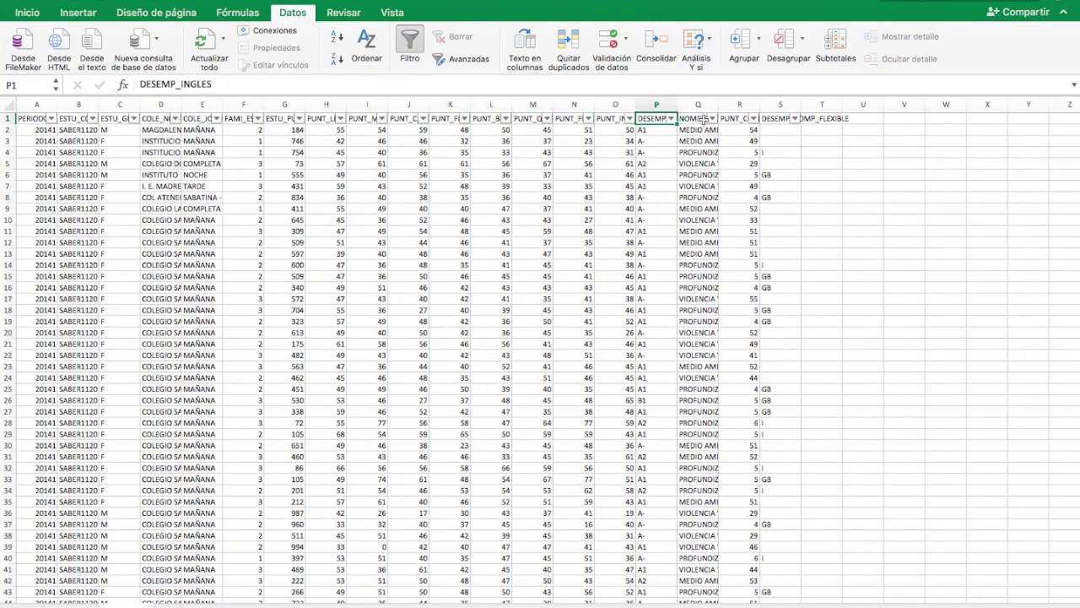
# Step: Delete columns P through T, starting with DESEMP_INGLES
pyautogui.rightClick(660, 109)
pyautogui.press('Escape')
pyautogui.moveTo(663, 108); pyautogui.dragTo(829, 99)
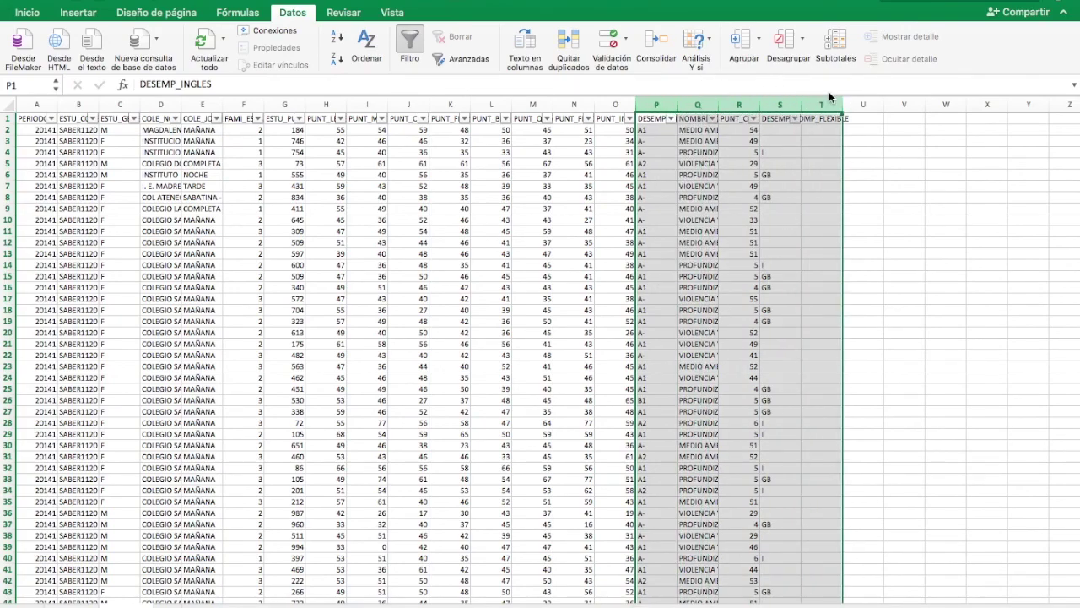
pyautogui.rightClick(830, 99)
pyautogui.click(877, 196)
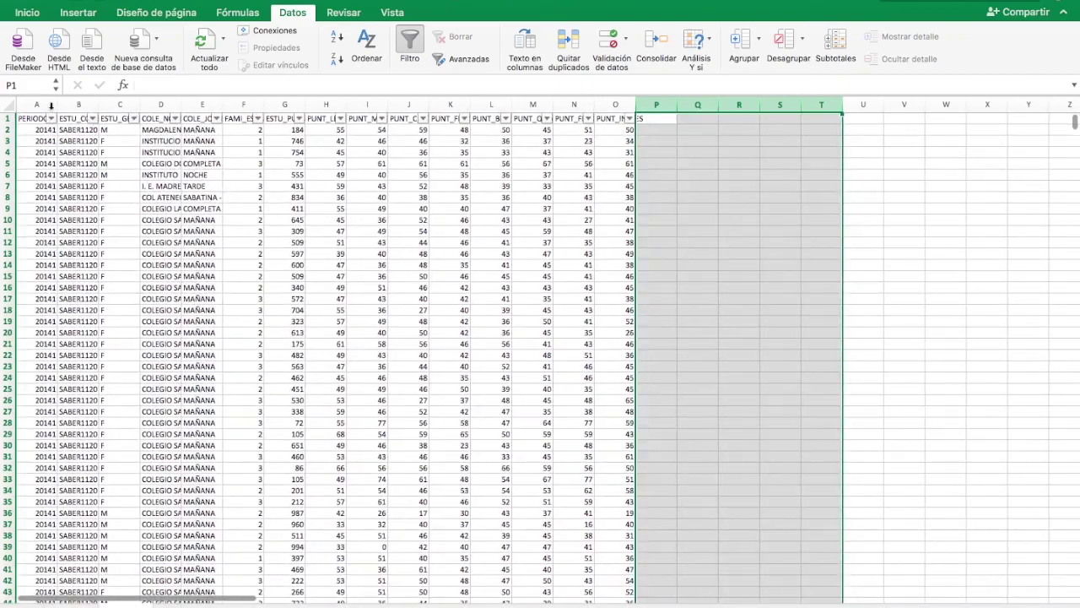
# Step: Autofit the width of every column in the sheet to its contents
pyautogui.click(9, 105)
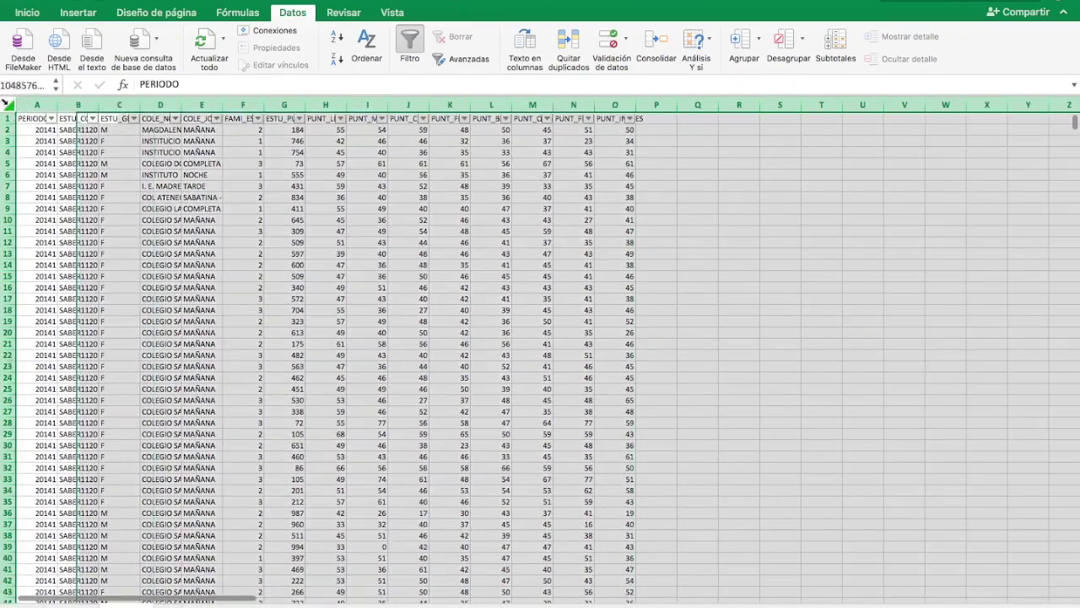
pyautogui.doubleClick(52, 102)
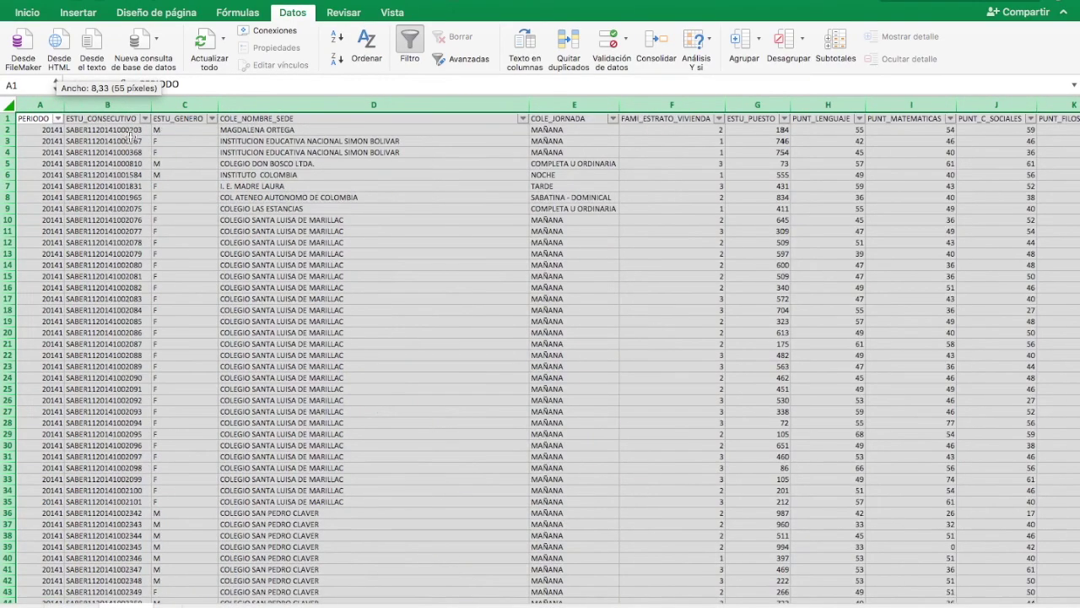
pyautogui.click(286, 185)
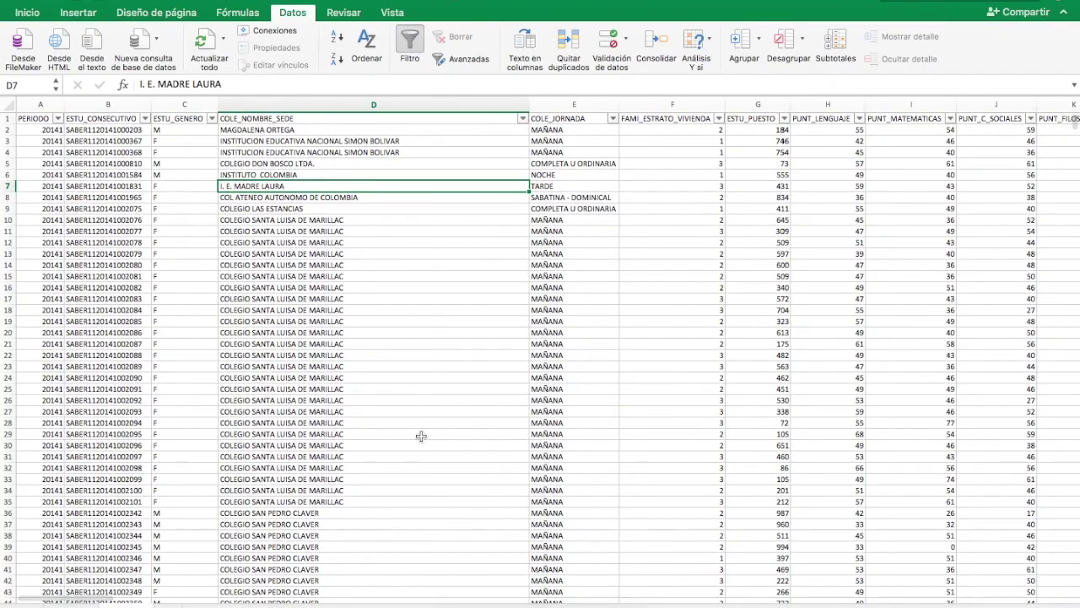
# Step: Review the remaining variables across the cleaned sheet, from PERIODO to PUNT_INGLES
pyautogui.hscroll(6, 422, 434)
pyautogui.click(929, 104)
pyautogui.hscroll(-6, 657, 247)
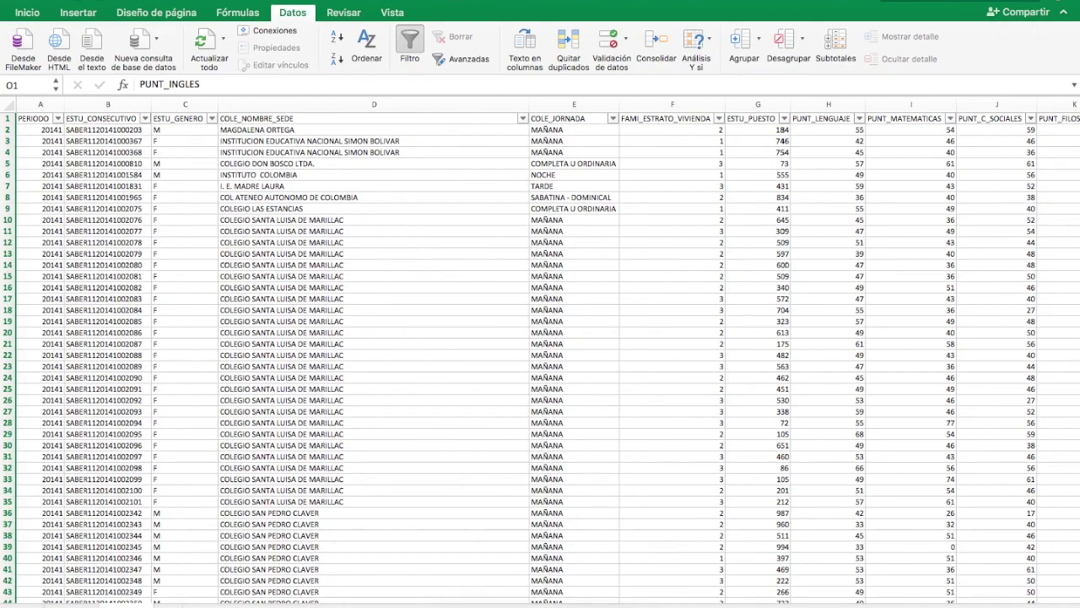
pyautogui.rightClick(555, 604)
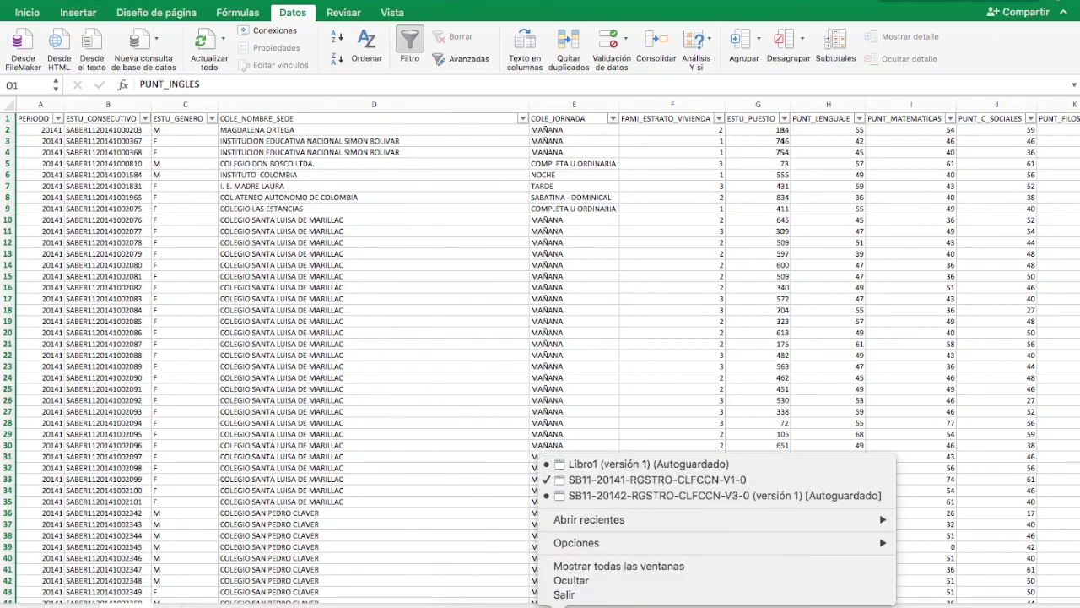
pyautogui.click(339, 267)
pyautogui.moveTo(25, 119); pyautogui.dragTo(181, 128)
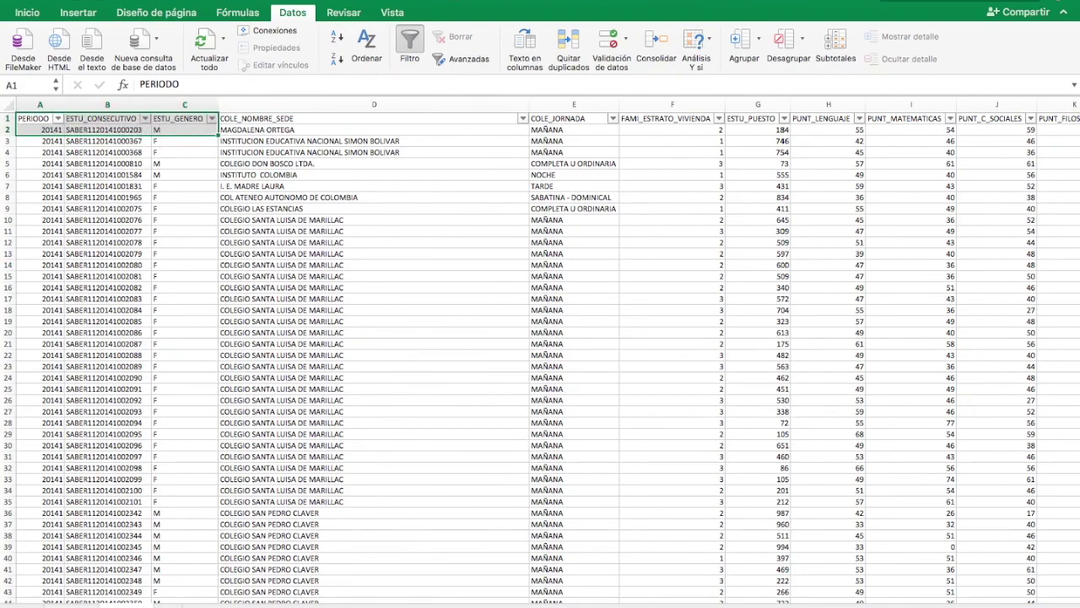
# Step: Switch to the PDF viewer, close the search box, and compare the variable names in the two SABER 11 dictionaries
pyautogui.click(532, 599)
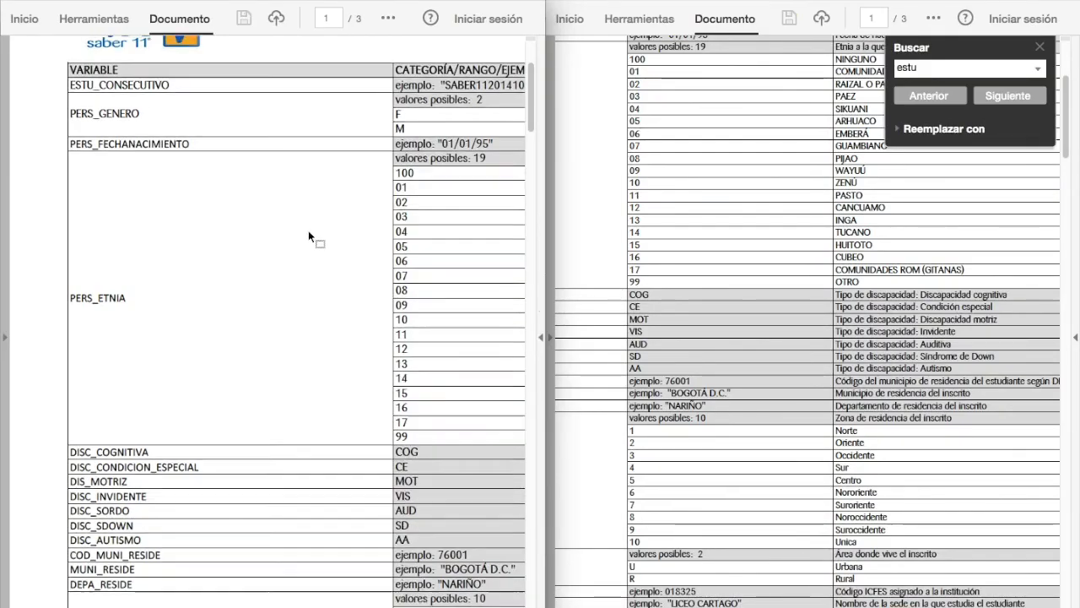
pyautogui.scroll(3, 309, 235)
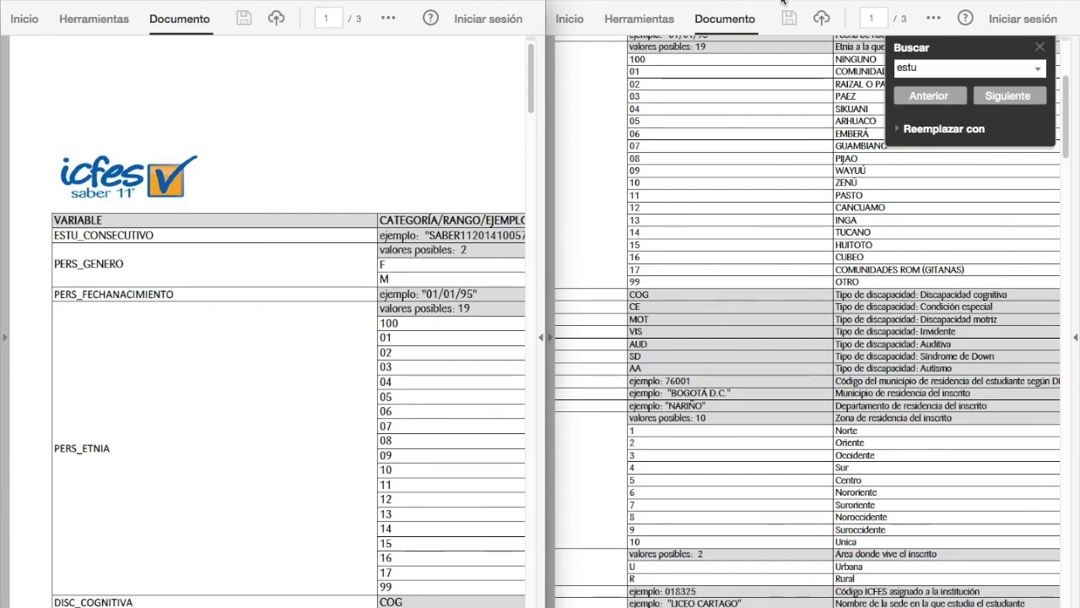
pyautogui.scroll(5, 753, 133)
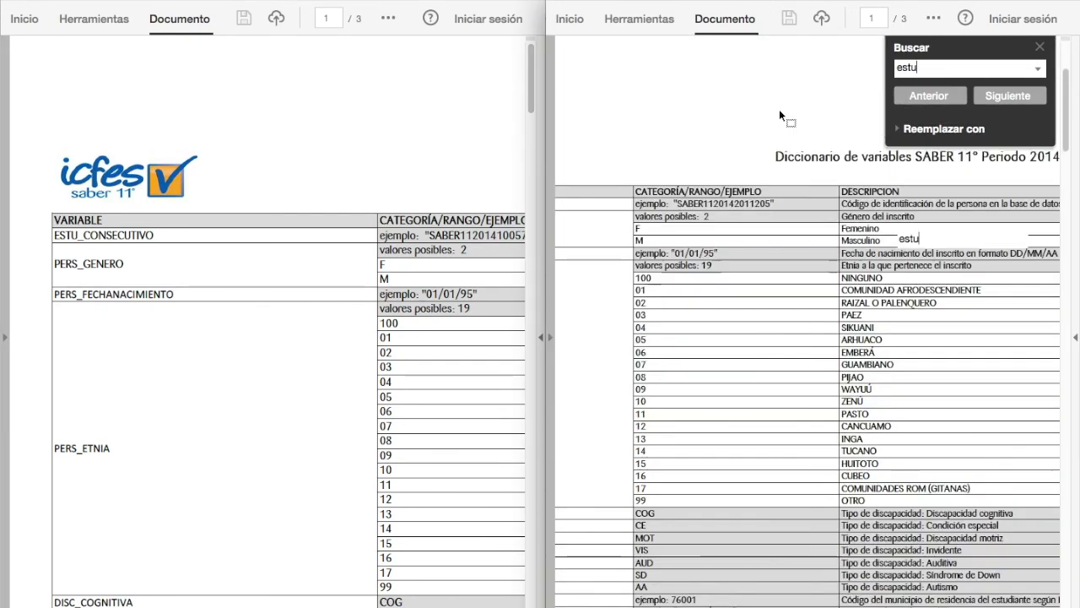
pyautogui.press('Escape')
pyautogui.hscroll(-5, 745, 272)
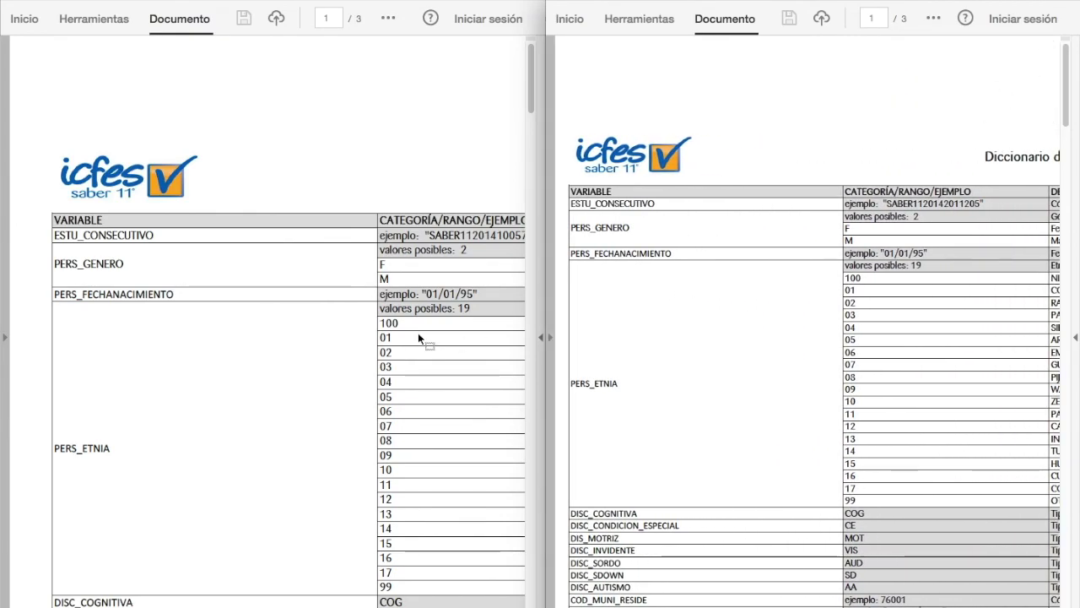
pyautogui.scroll(-2, 418, 332)
pyautogui.hscroll(1, 418, 333)
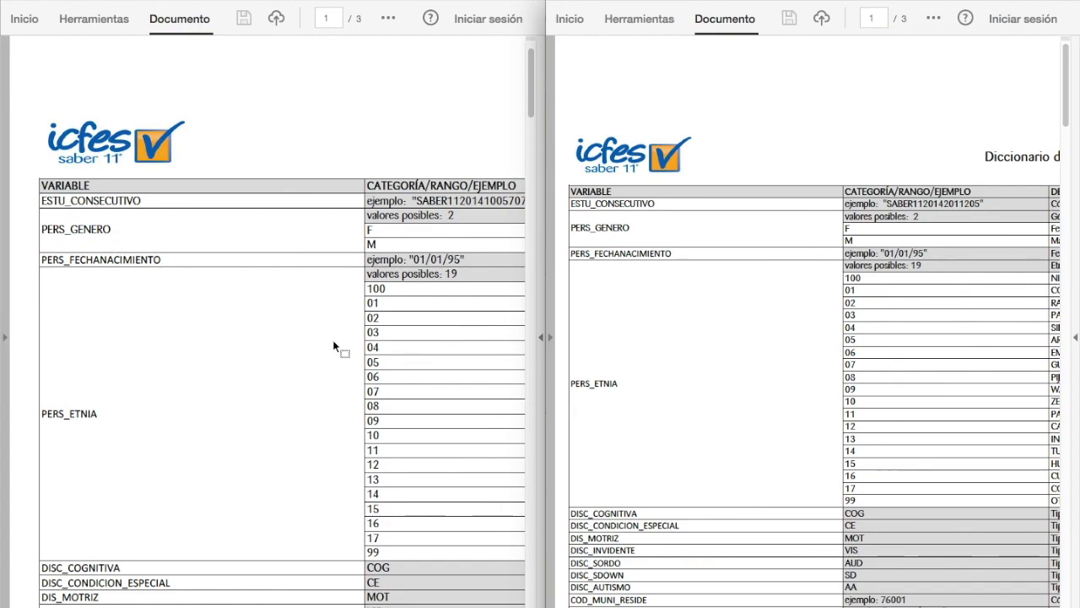
pyautogui.scroll(-3, 330, 414)
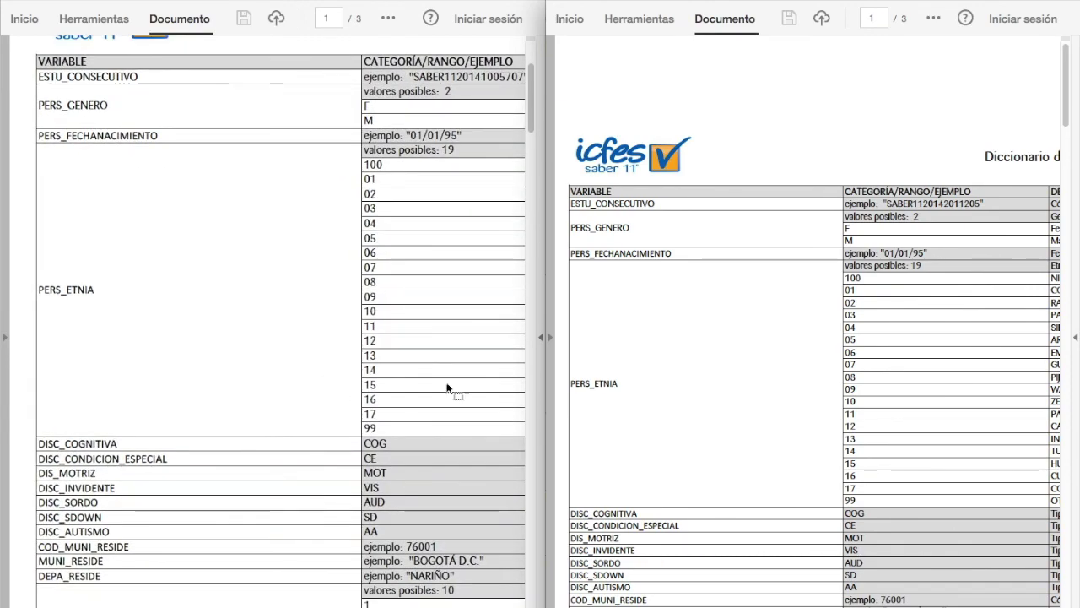
pyautogui.scroll(-3, 660, 401)
pyautogui.scroll(-5, 423, 457)
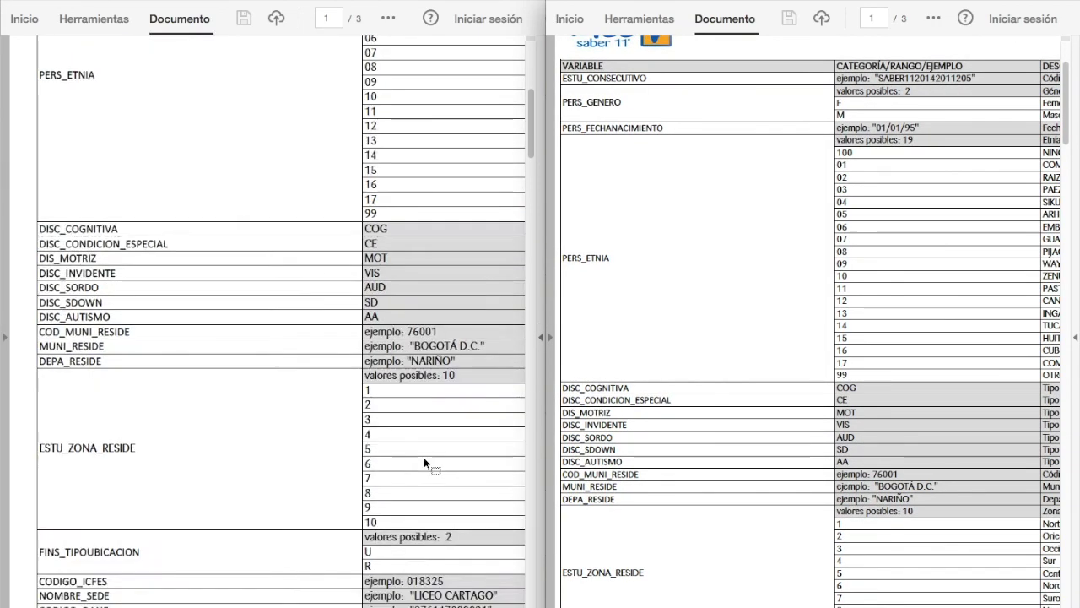
pyautogui.scroll(-1, 423, 456)
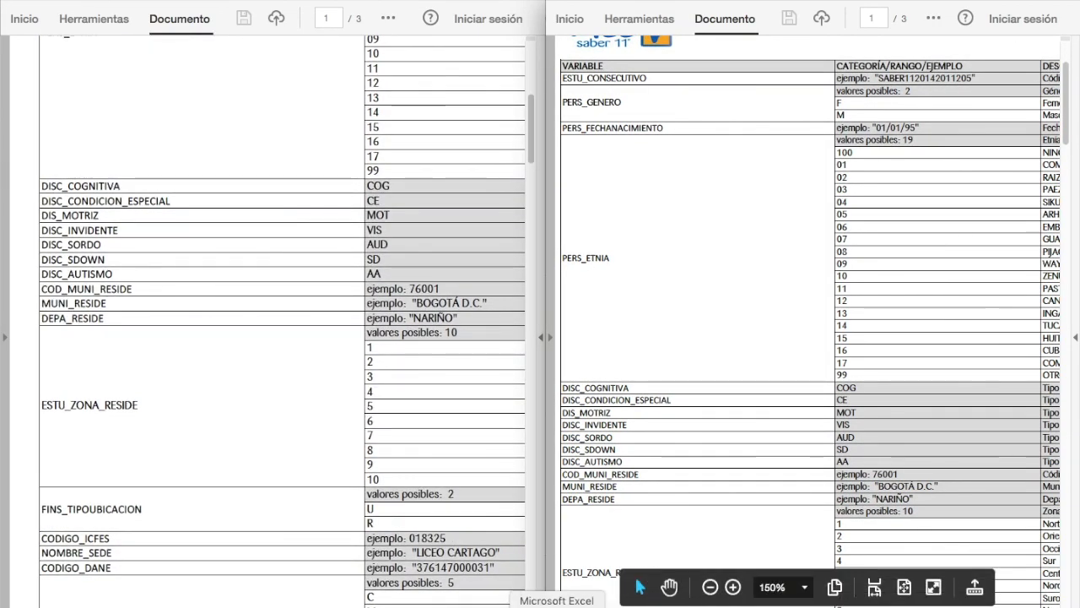
# Step: Return to Excel and bring up the Libro1 (versión 1) (Autoguardado) workbook
pyautogui.click(557, 606)
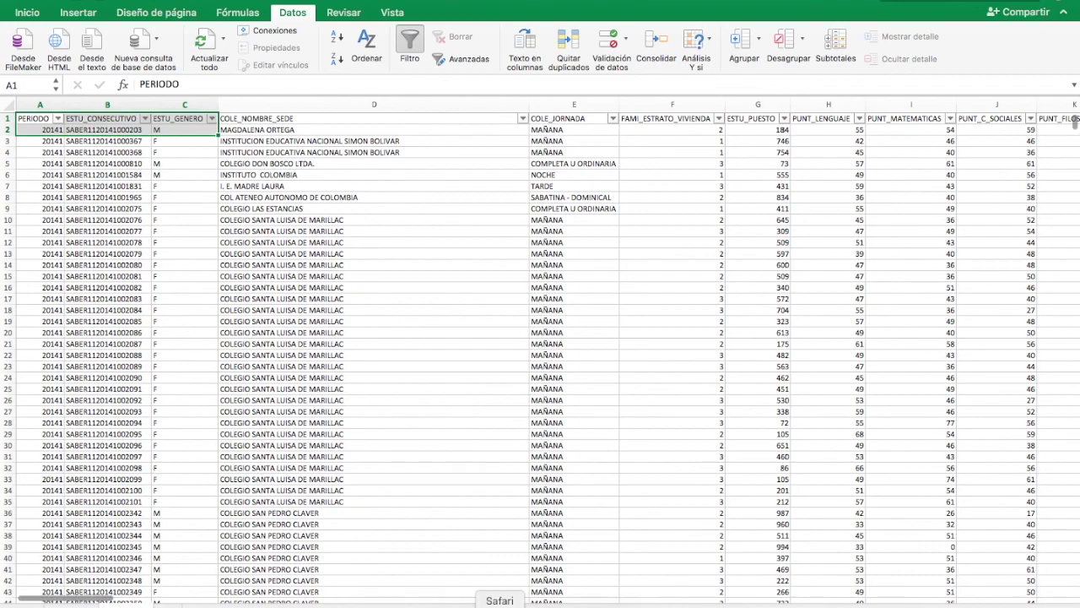
pyautogui.rightClick(542, 604)
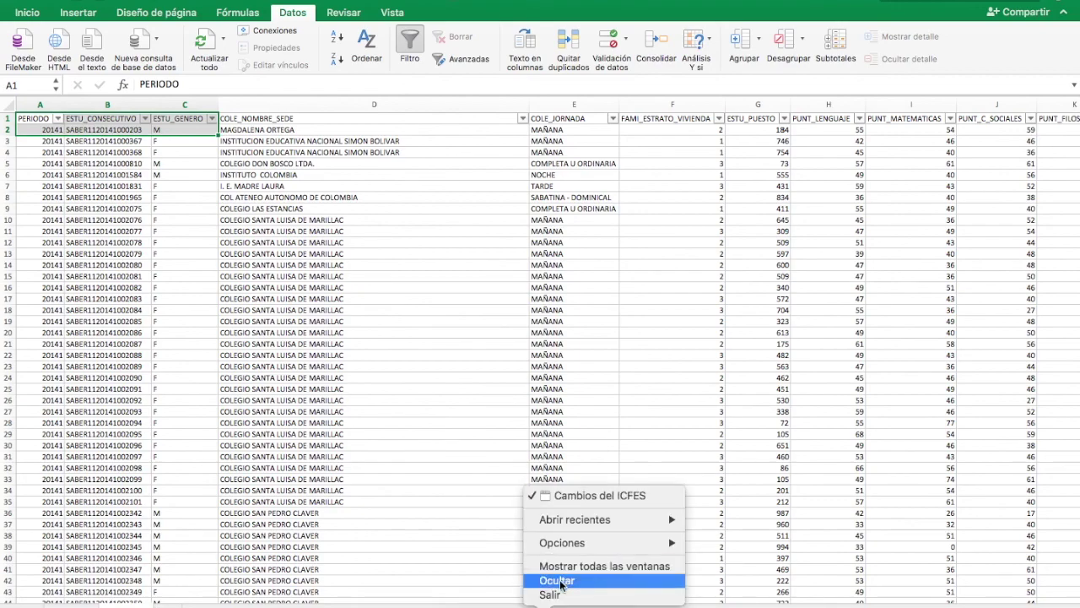
pyautogui.click(603, 603)
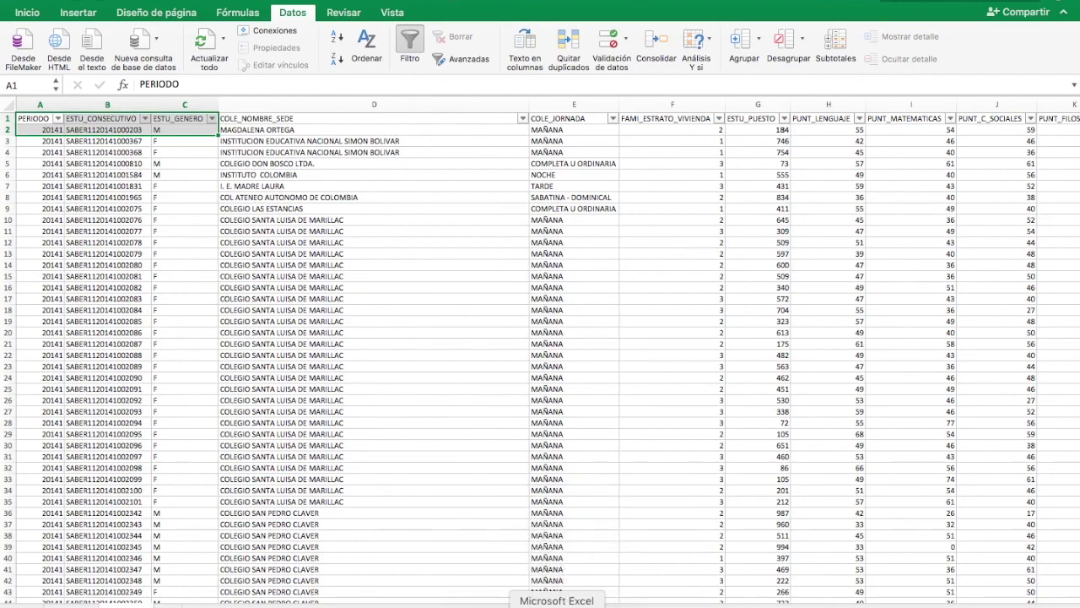
pyautogui.rightClick(602, 603)
pyautogui.click(616, 464)
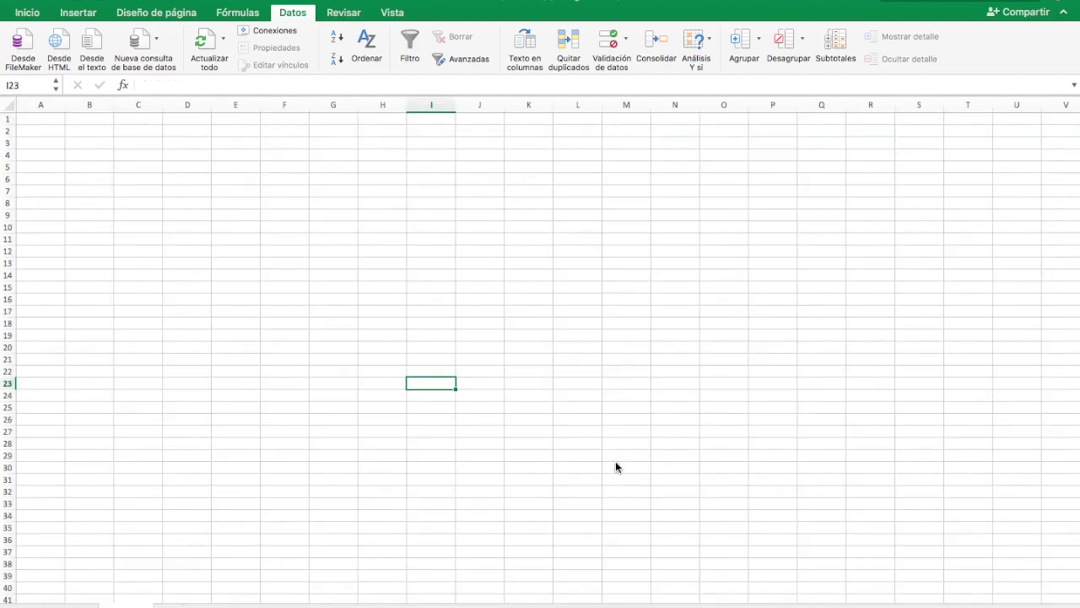
# Step: Bring up the sheet holding the joined 20141 and 20142 records and review its header variables, starting from PERIODO
pyautogui.press('super+grave')
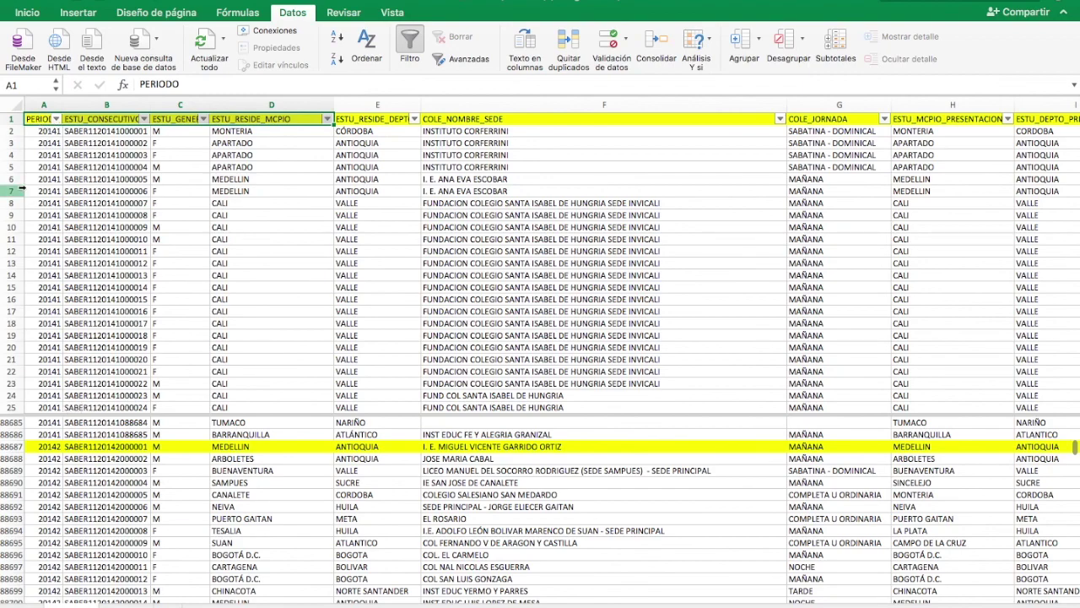
pyautogui.moveTo(41, 118); pyautogui.dragTo(562, 107)
pyautogui.hscroll(5, 599, 229)
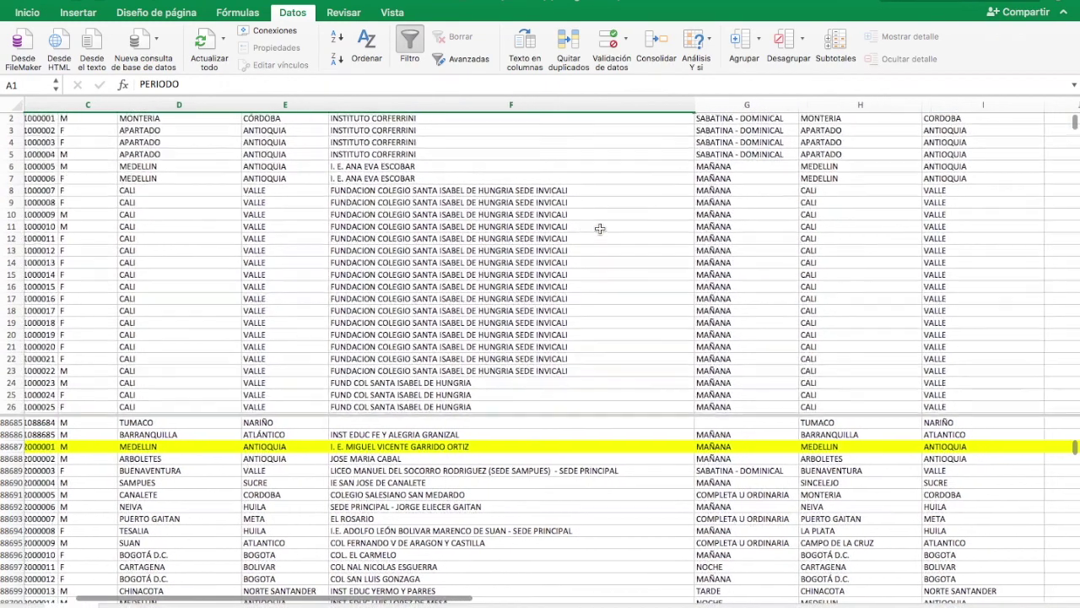
pyautogui.hscroll(3, 599, 229)
pyautogui.hscroll(-8, 599, 229)
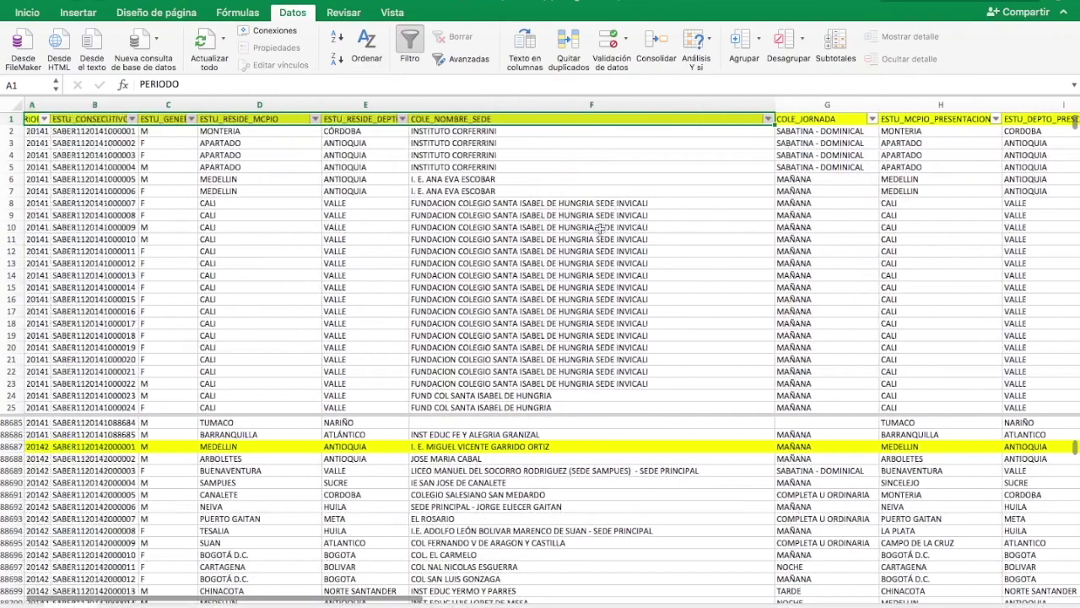
pyautogui.click(41, 131)
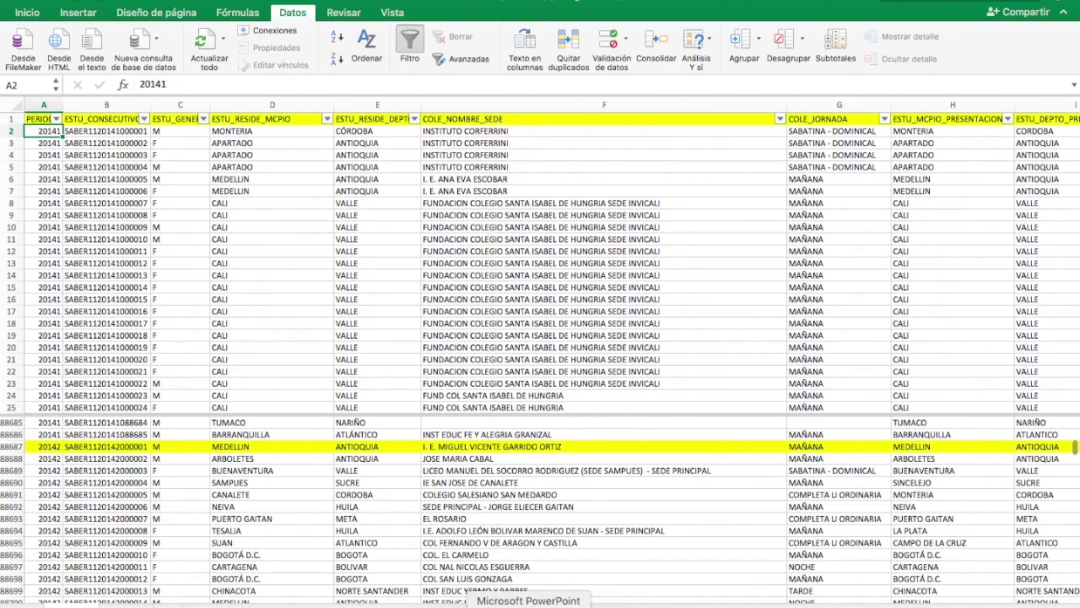
# Step: In the SB11-20142-RGSTRO-CLFCCN-V3-0 workbook, copy all PERIODO values from A2 to A574396
pyautogui.rightClick(557, 602)
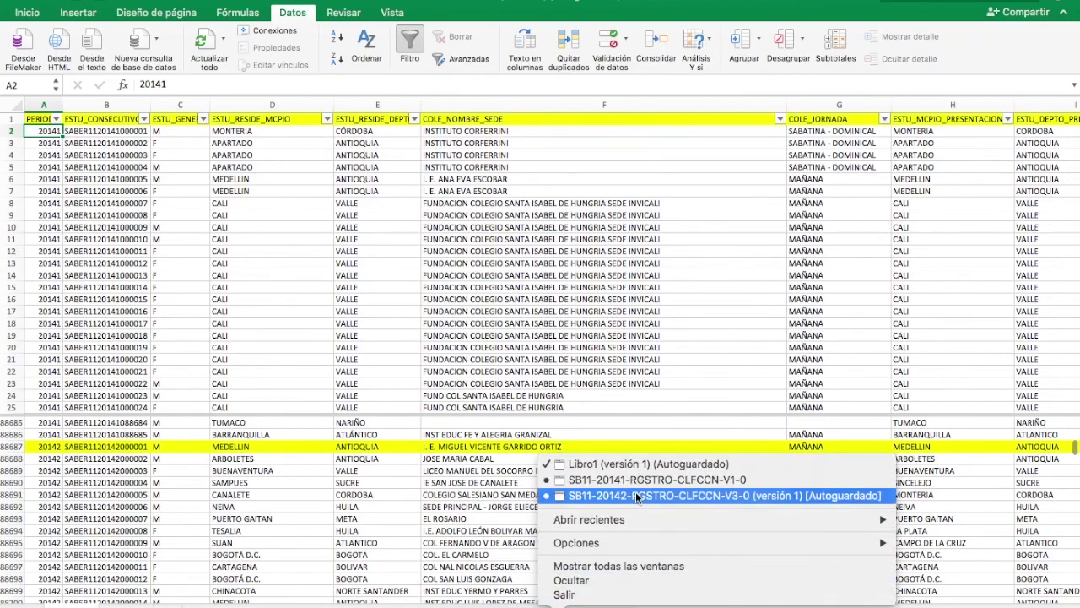
pyautogui.click(659, 496)
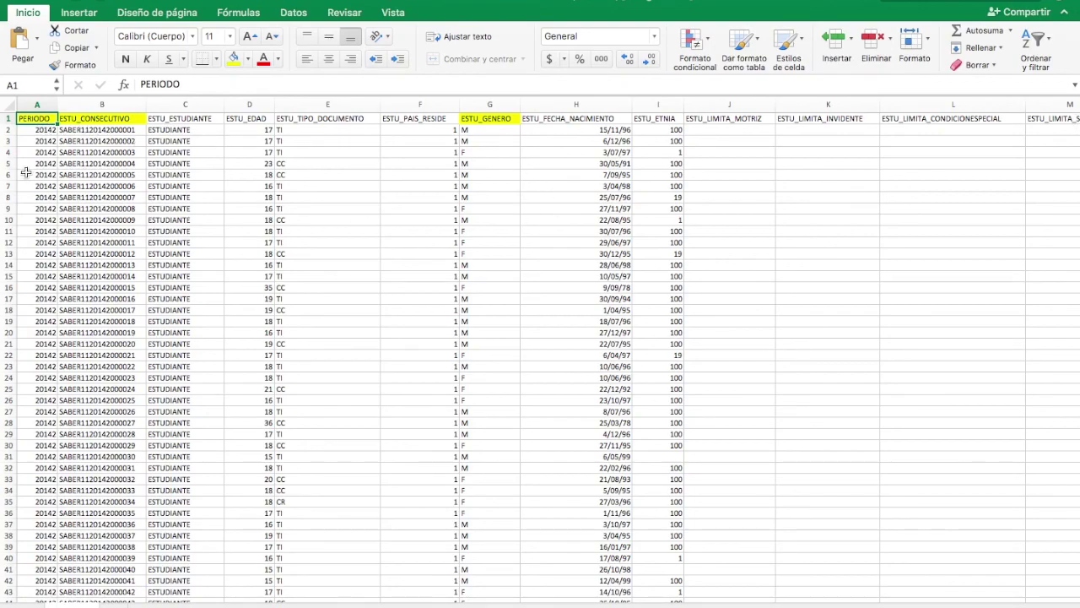
pyautogui.click(42, 131)
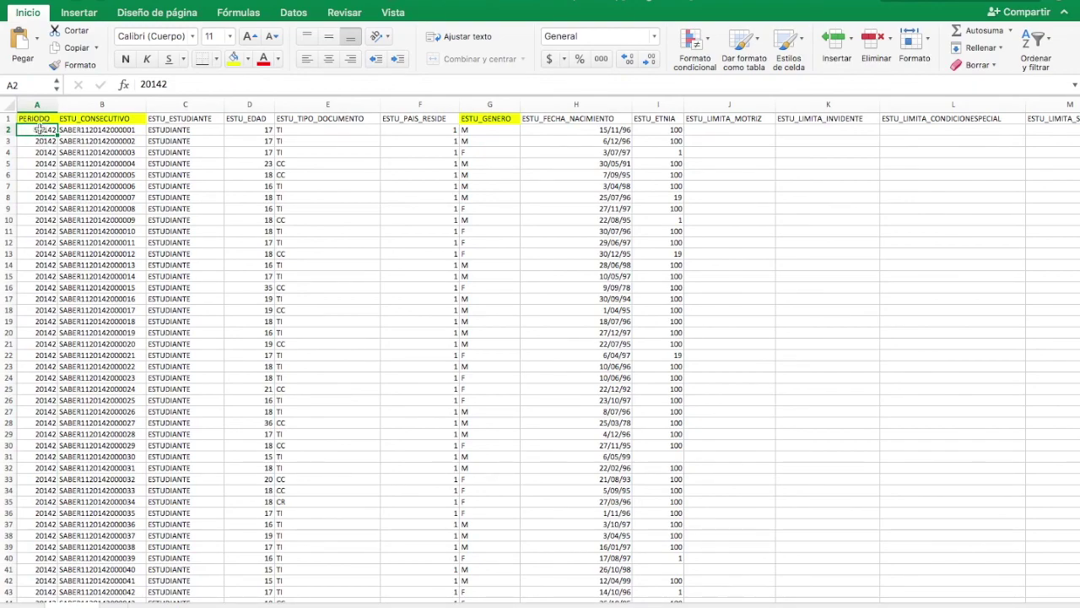
pyautogui.moveTo(1075, 125); pyautogui.dragTo(1070, 598)
pyautogui.scroll(1, 358, 458)
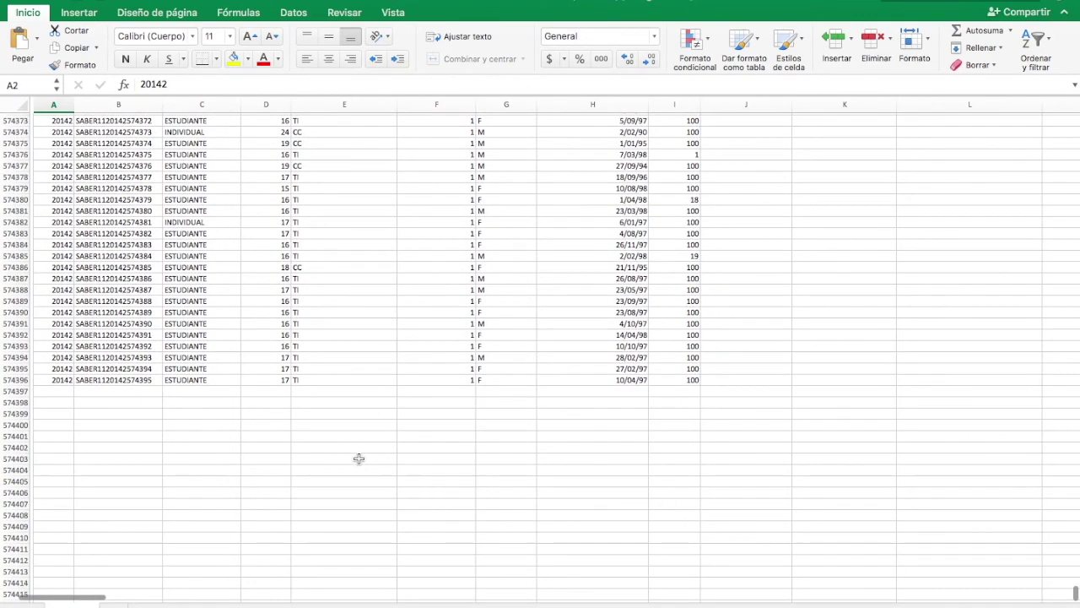
pyautogui.keyDown('shift'); pyautogui.click(50, 380); pyautogui.keyUp('shift')
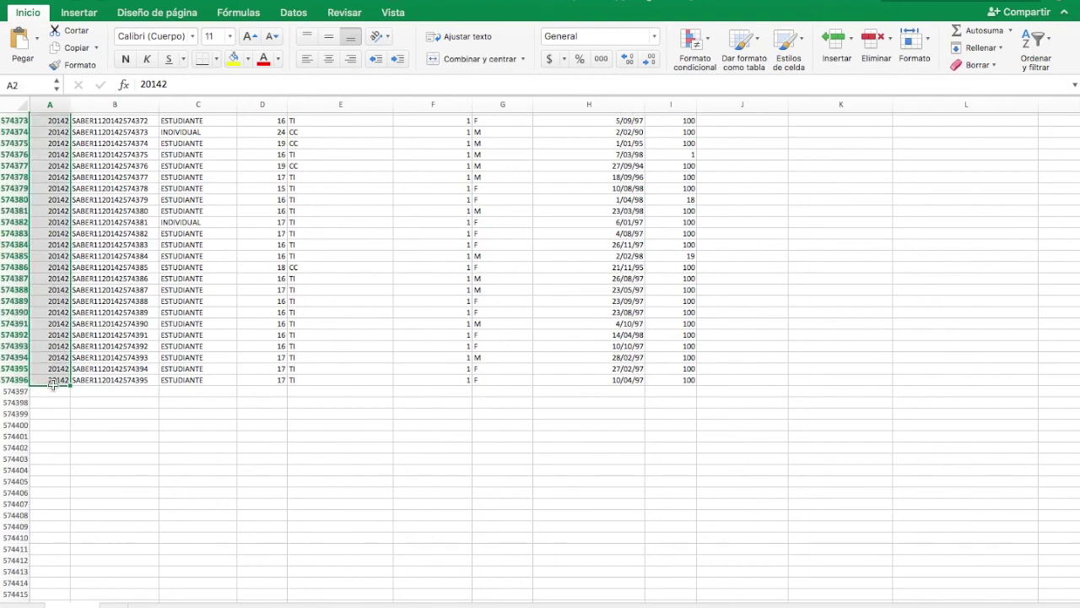
pyautogui.press('super+c')
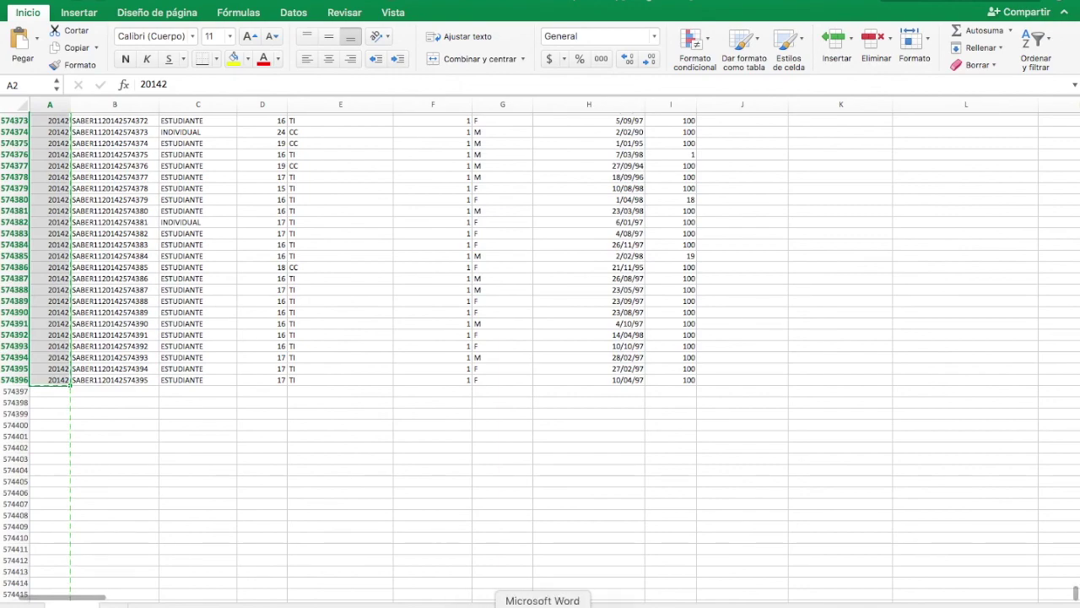
# Step: Return to the Libro1 workbook and paste the copied 20142 PERIODO values from cell A88687 down, below the 20141 records
pyautogui.rightClick(564, 606)
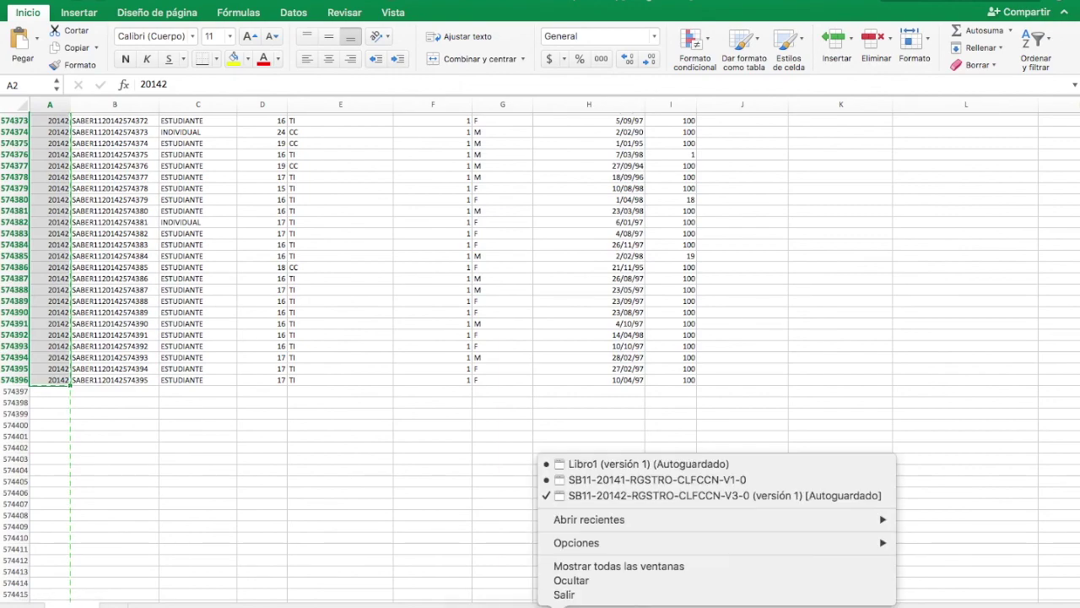
pyautogui.click(610, 479)
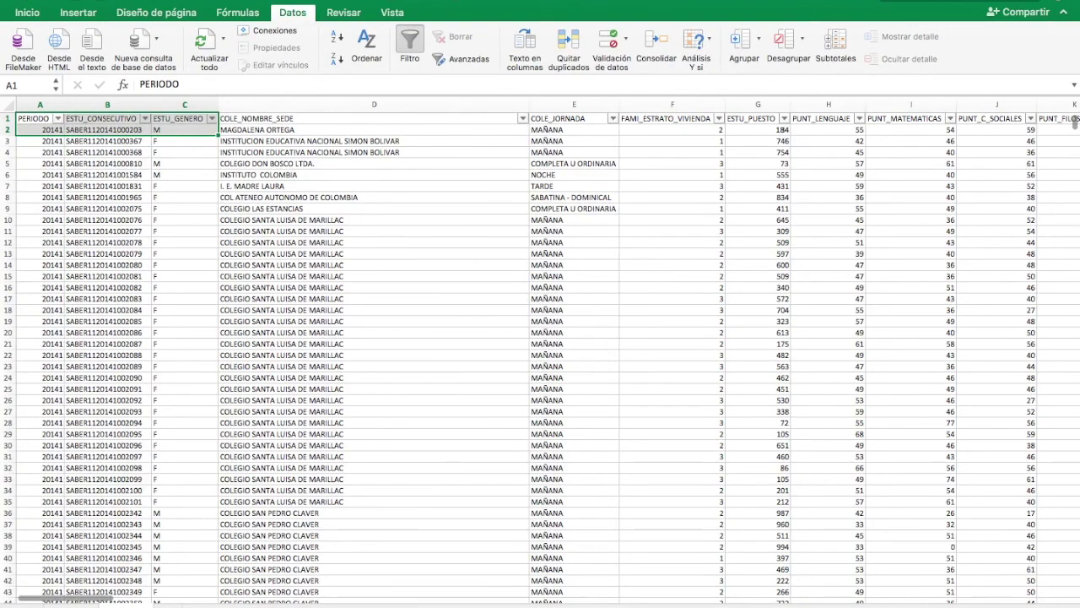
pyautogui.rightClick(546, 604)
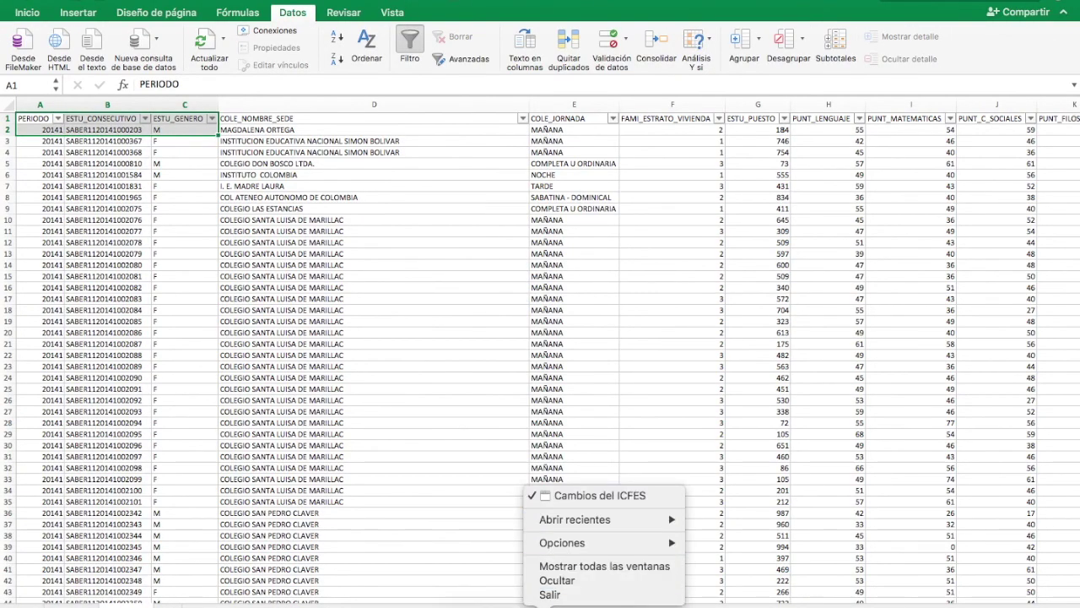
pyautogui.click(608, 460)
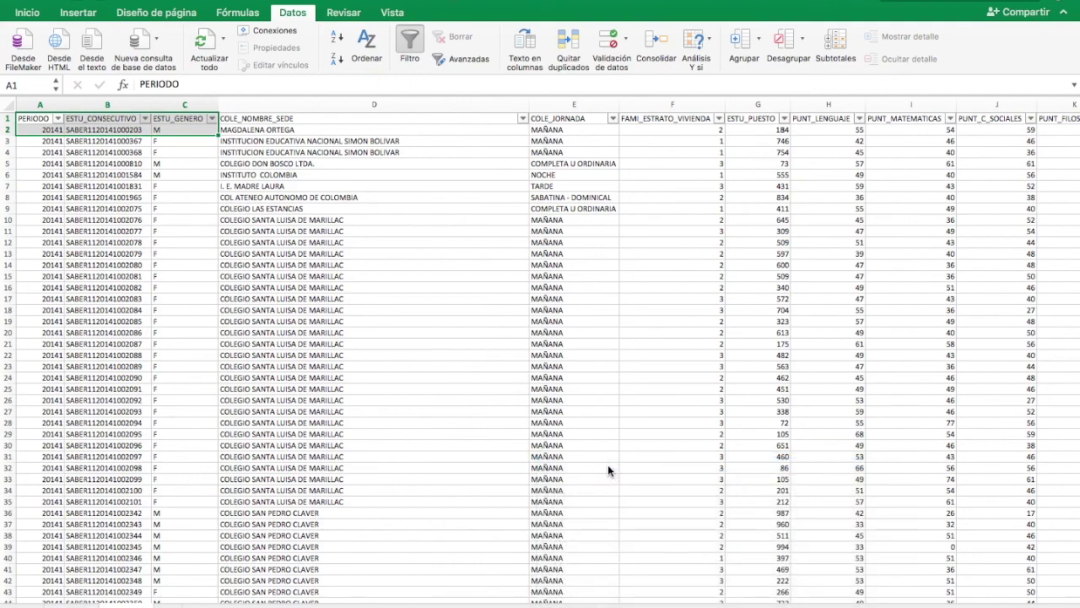
pyautogui.scroll(1, 64, 436)
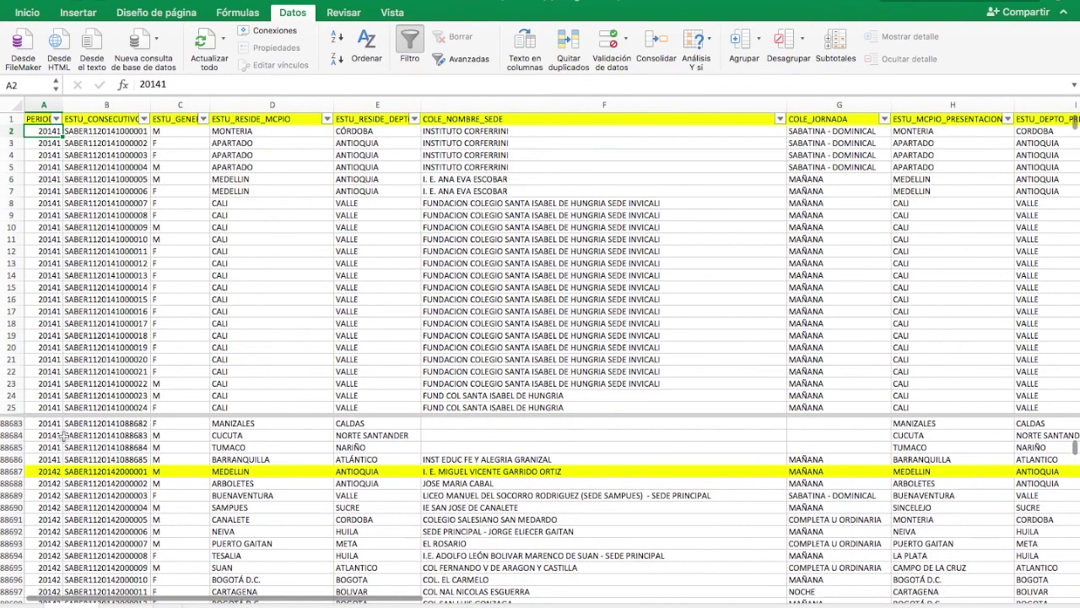
pyautogui.click(54, 482)
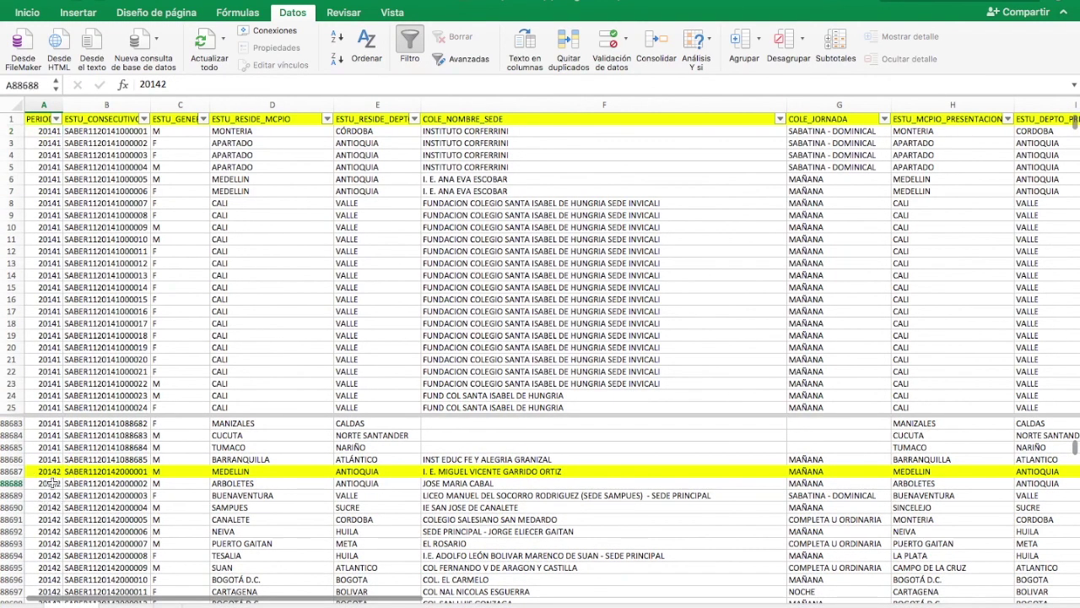
pyautogui.click(54, 470)
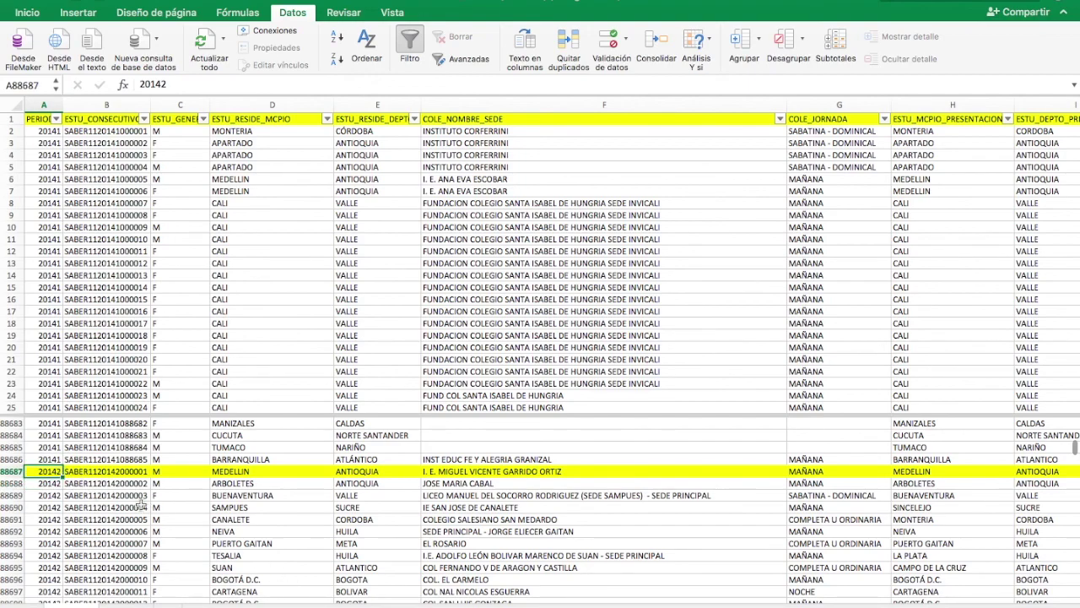
pyautogui.hotkey('ctrl', 'shift', 'Down')
pyautogui.press('super+v')
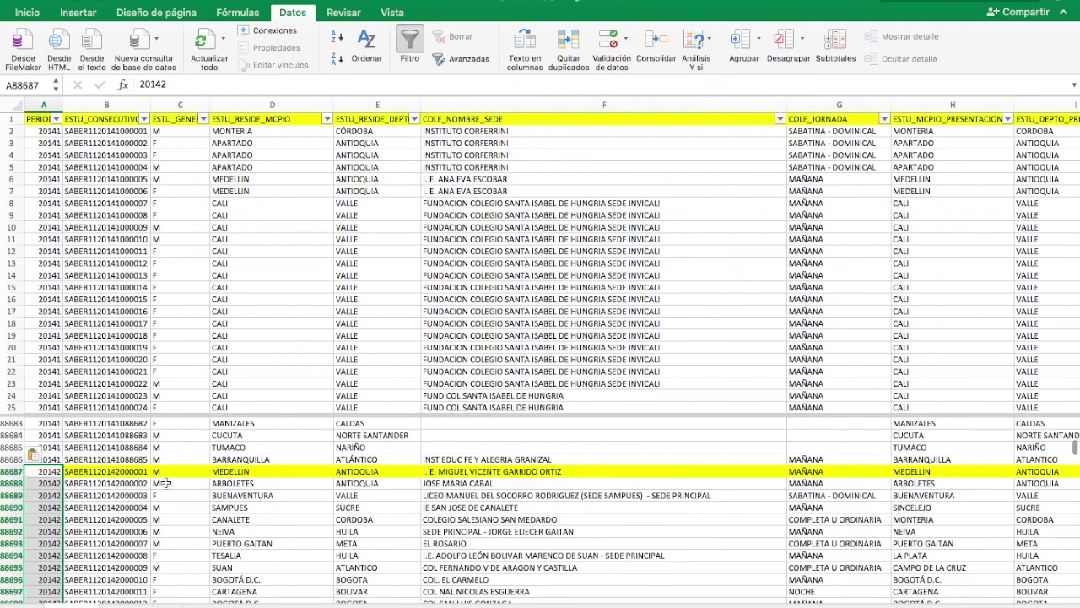
# Step: Review the joined sheet across both periods, checking the score variables PUNT_LENGUAJE, PUNT_MATEMATICAS, PUNT_C_SOCIALES and PUNT_INGLES
pyautogui.scroll(1, 95, 431)
pyautogui.scroll(-2, 95, 431)
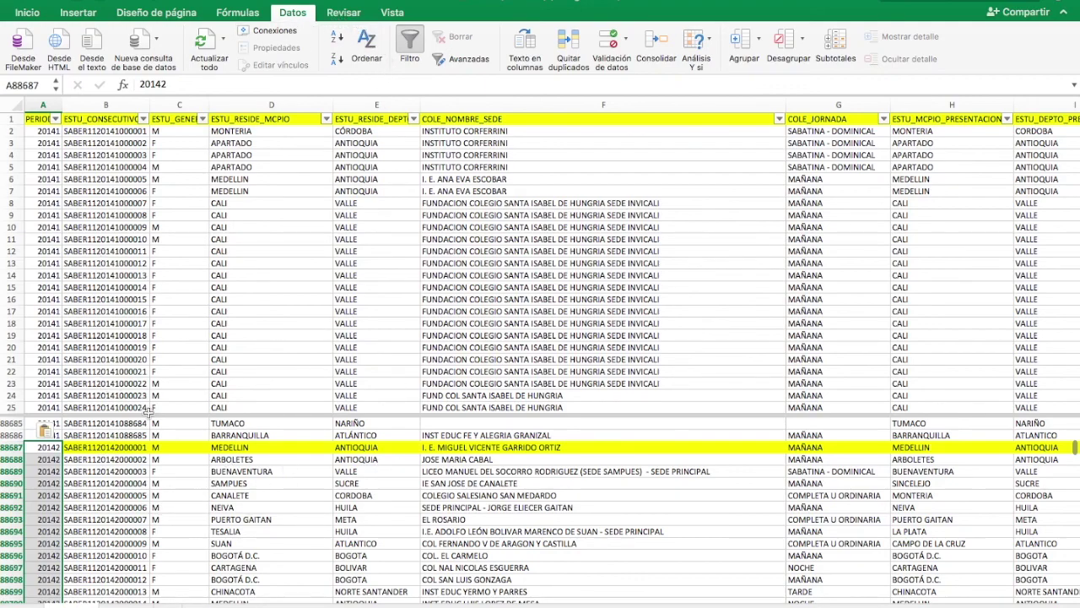
pyautogui.click(392, 12)
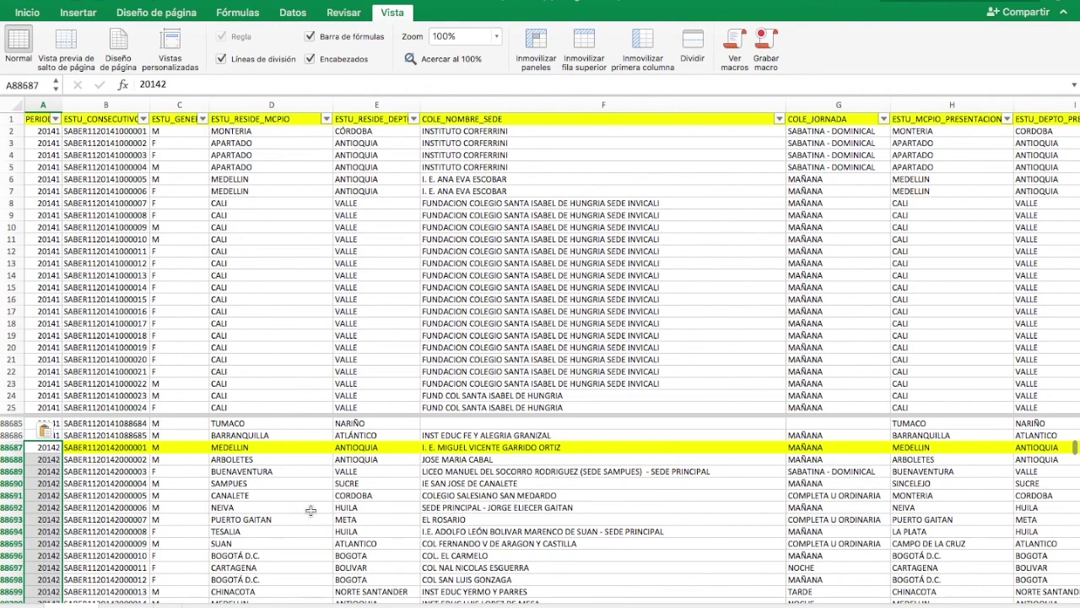
pyautogui.hscroll(8, 392, 475)
pyautogui.hscroll(4, 392, 475)
pyautogui.hscroll(6, 392, 475)
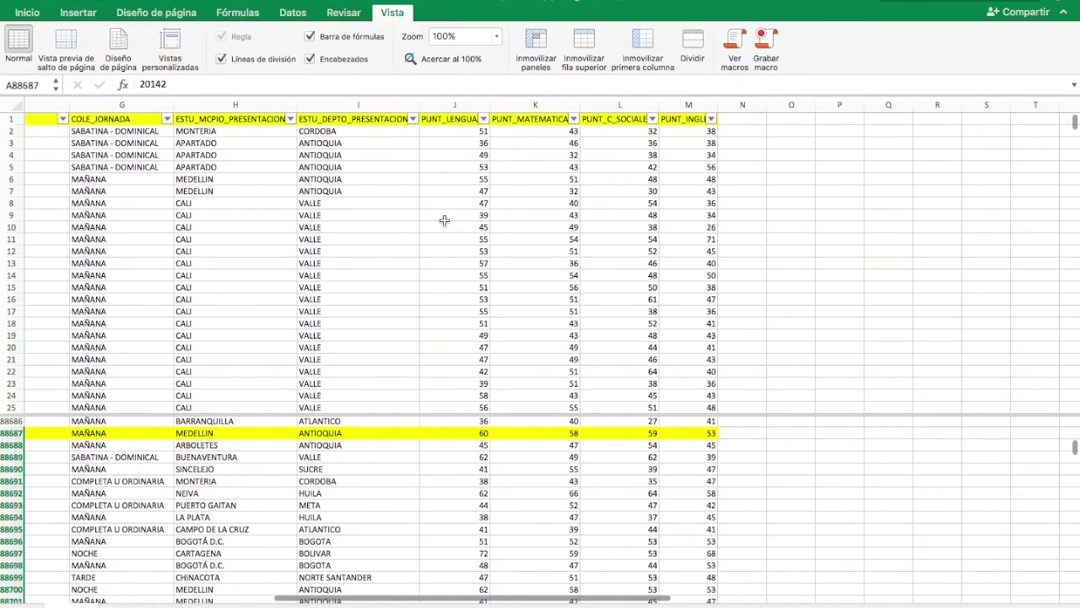
pyautogui.click(461, 119)
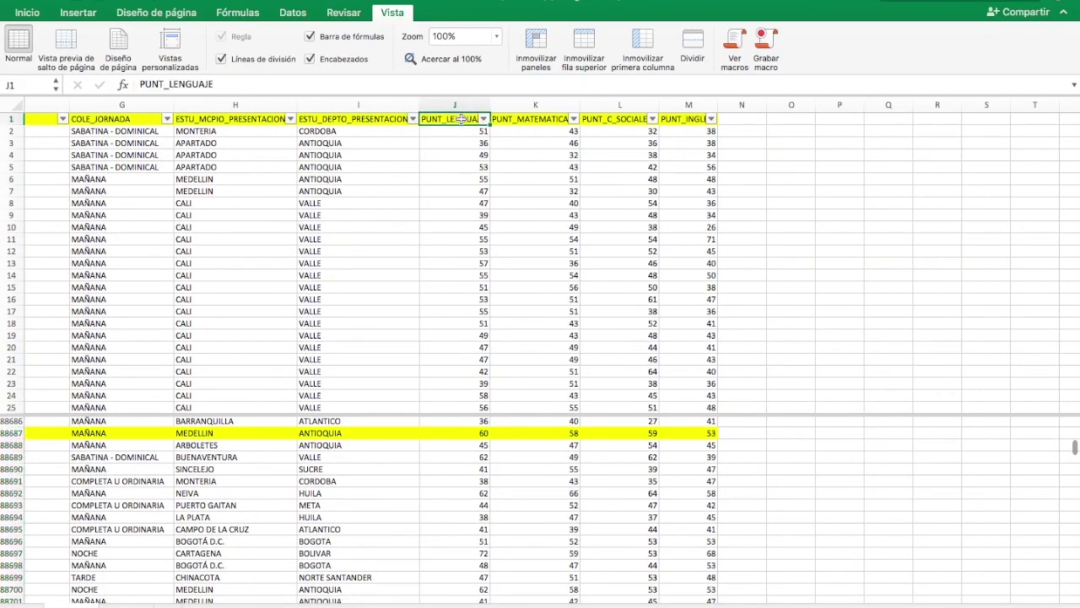
pyautogui.click(527, 119)
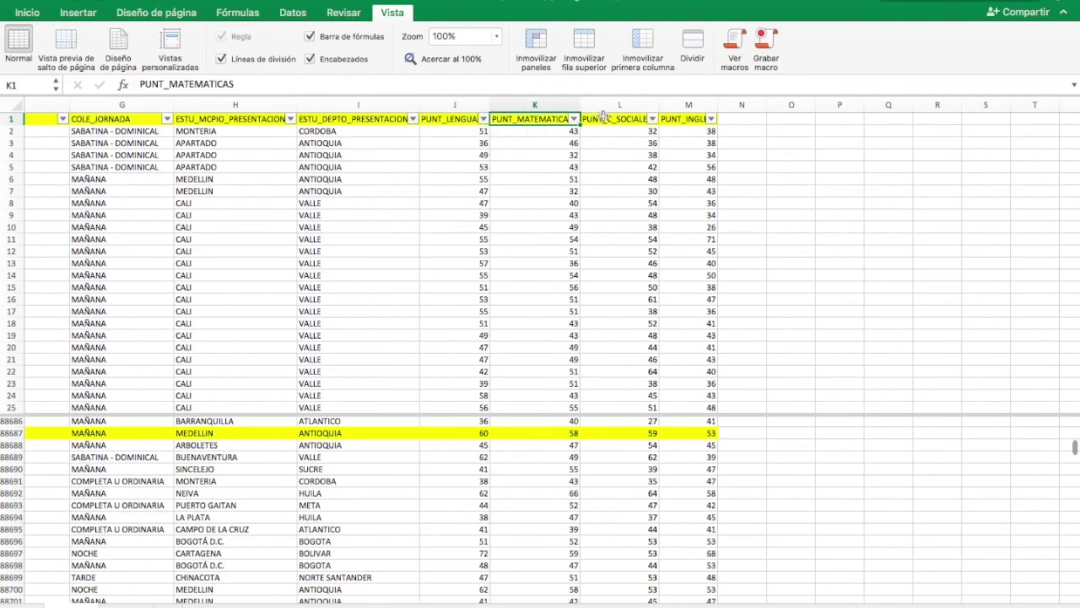
pyautogui.click(603, 118)
pyautogui.click(677, 118)
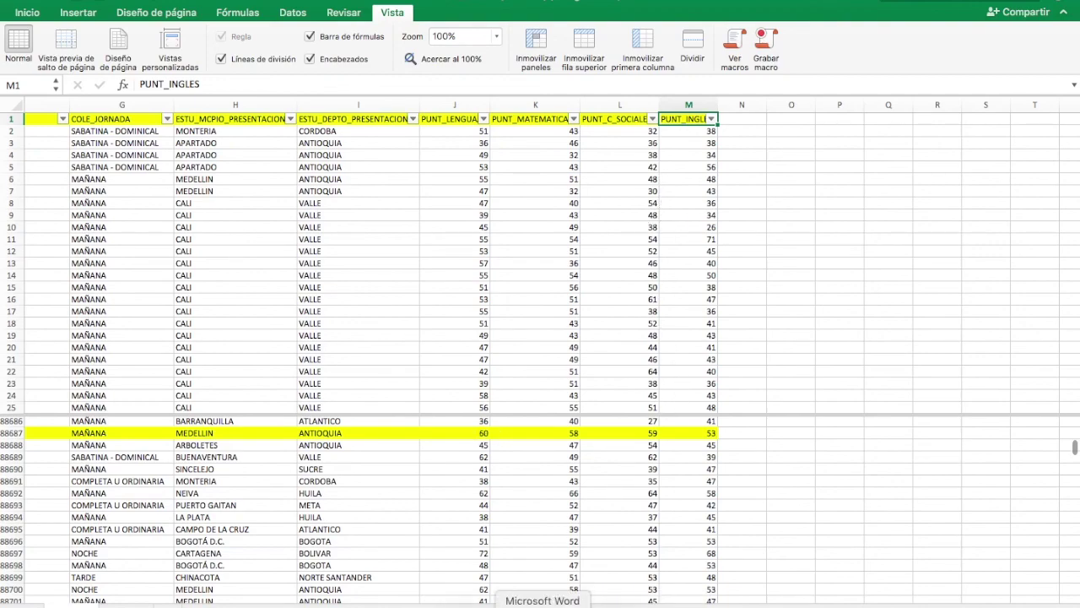
# Step: Switch to the Word document and read the table comparing the exam's structure and tests before and from the second semester of 2014
pyautogui.click(543, 606)
pyautogui.scroll(3, 515, 291)
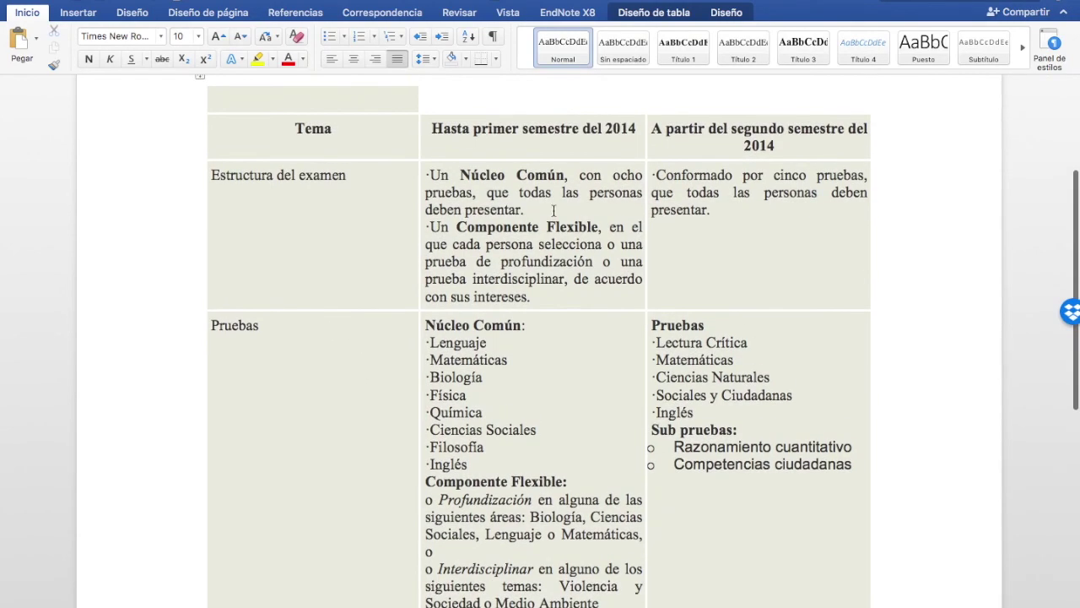
pyautogui.scroll(-2, 507, 395)
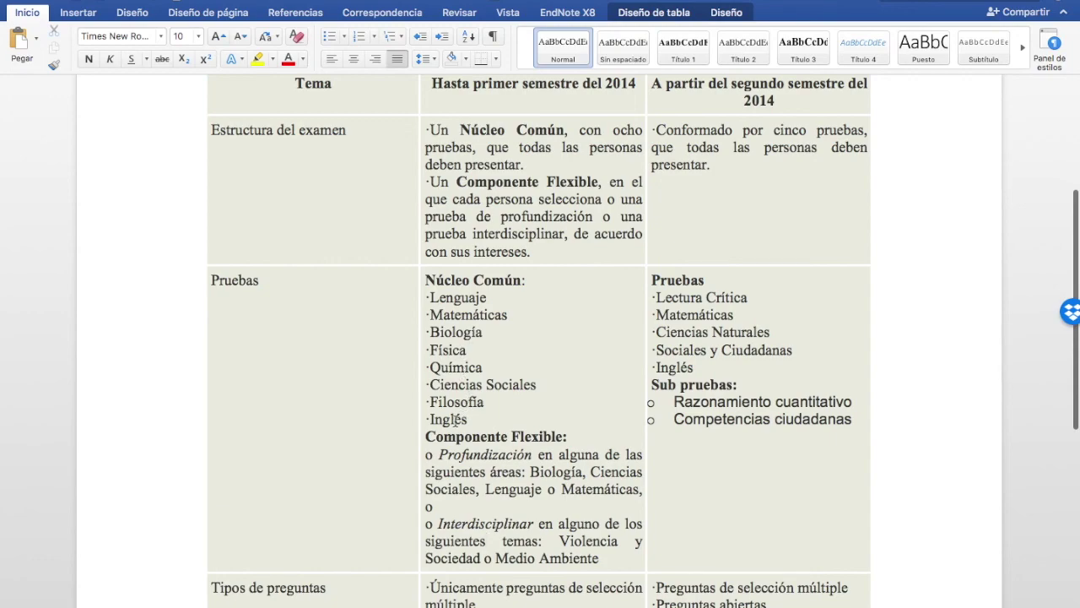
pyautogui.scroll(1, 727, 331)
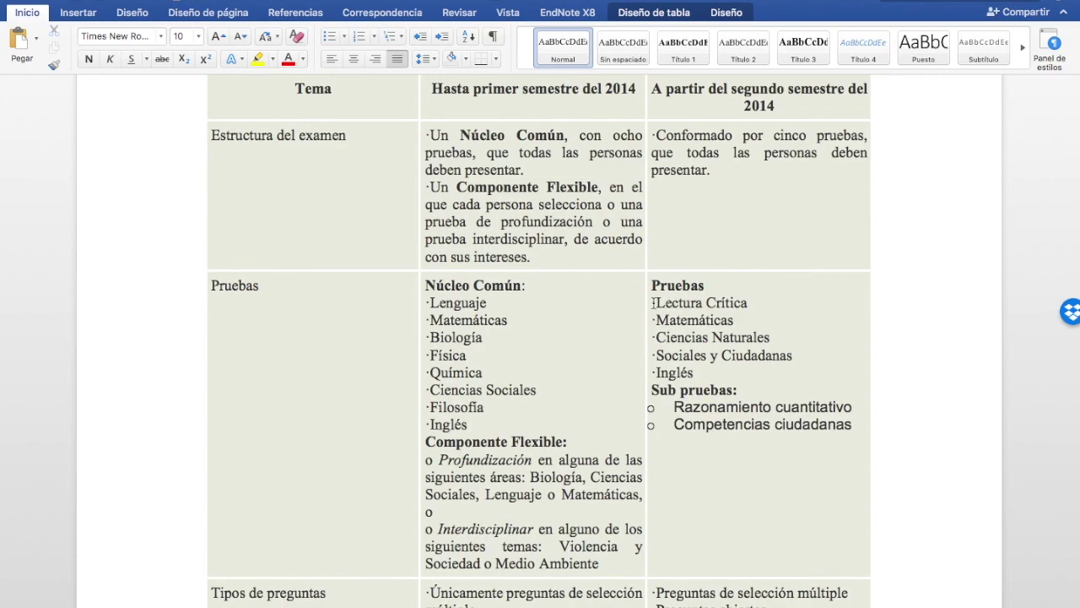
# Step: Match the new tests, from Lectura Crítica to Inglés, with the Núcleo Común subjects given until the first semester of 2014
pyautogui.moveTo(655, 302); pyautogui.dragTo(749, 302)
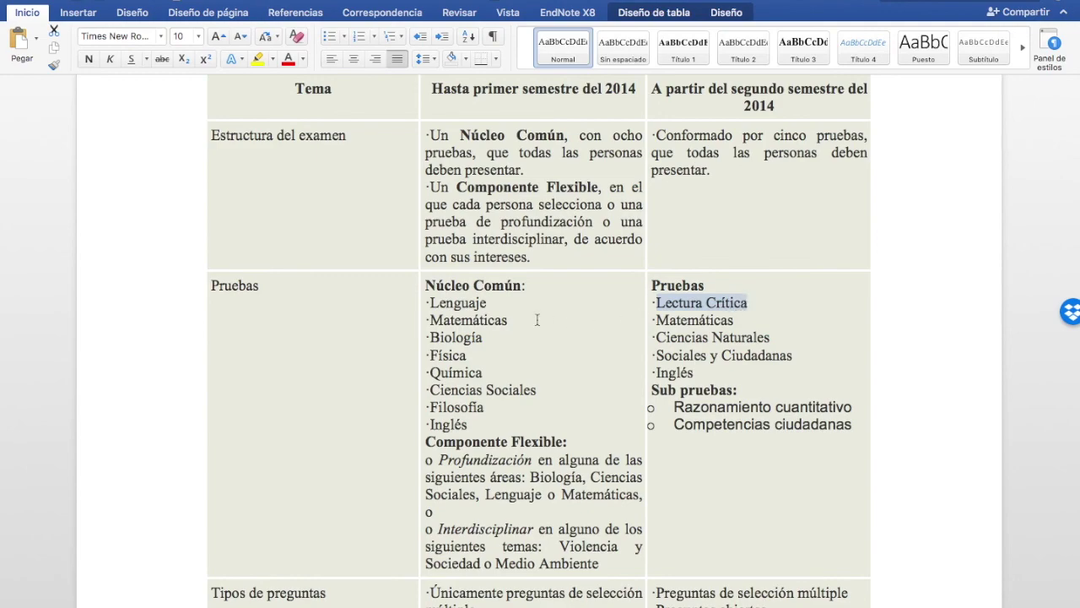
pyautogui.doubleClick(477, 302)
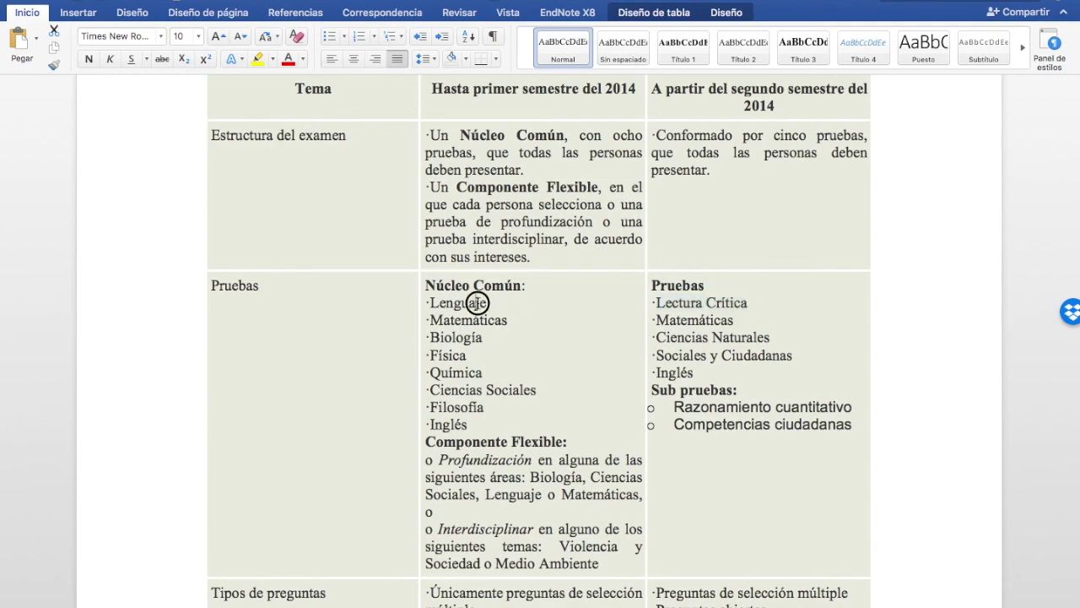
pyautogui.doubleClick(691, 320)
pyautogui.doubleClick(480, 320)
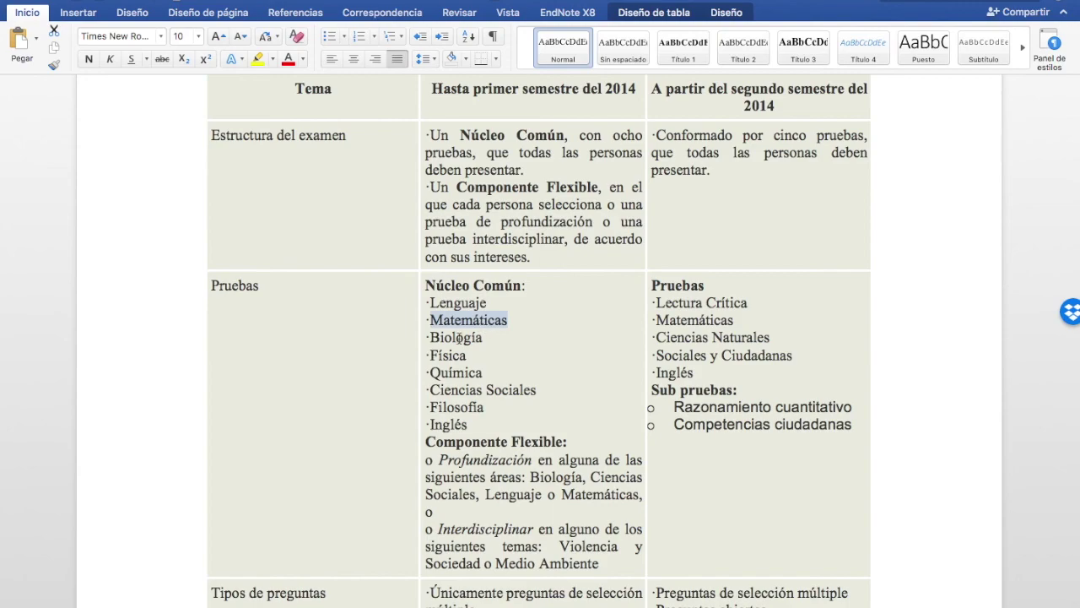
pyautogui.doubleClick(456, 337)
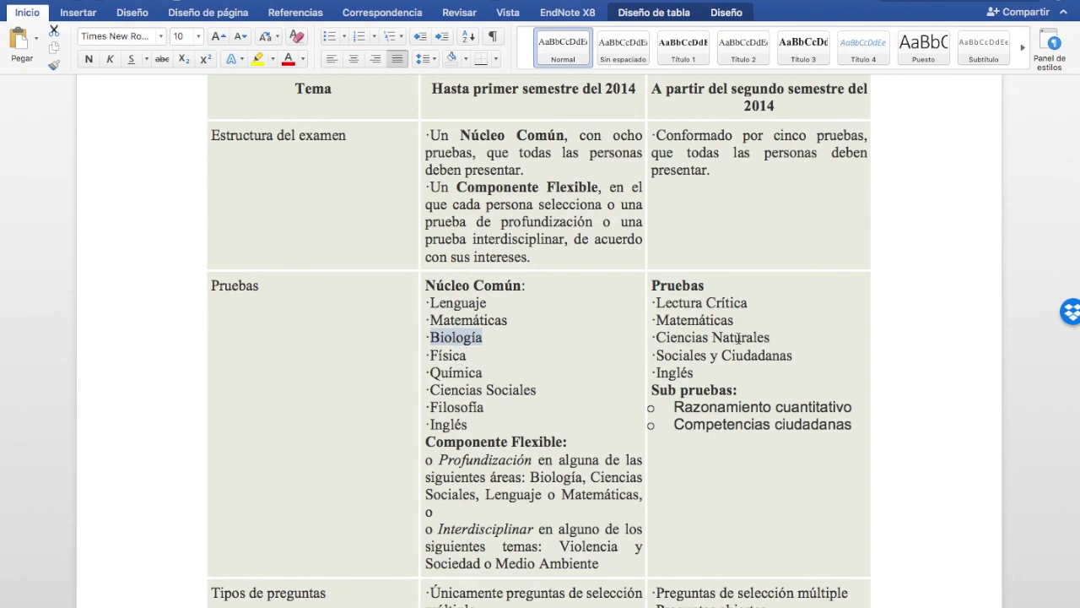
pyautogui.moveTo(780, 336); pyautogui.dragTo(683, 338)
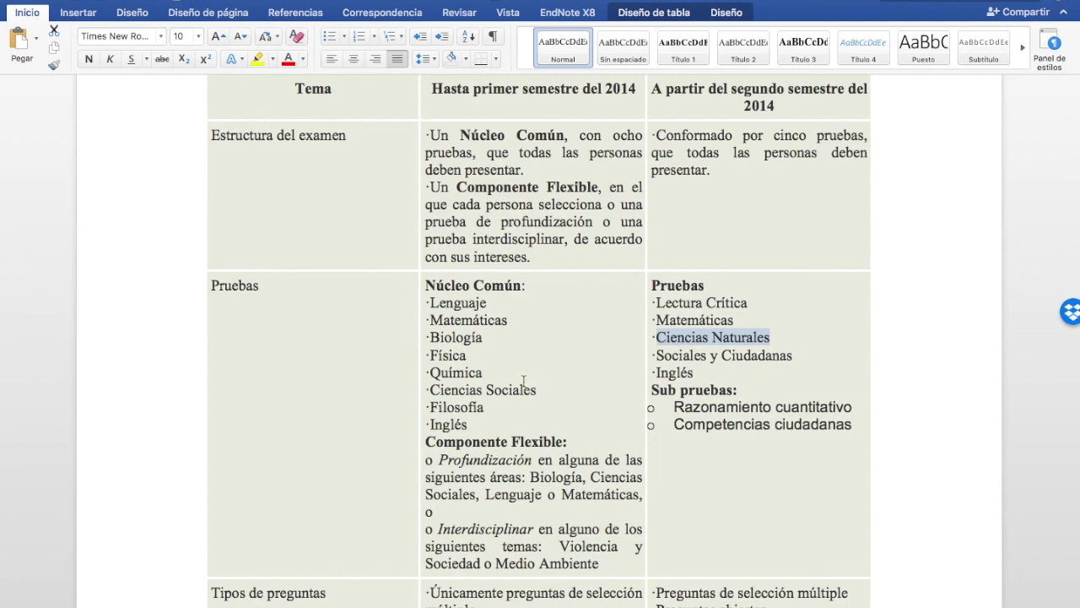
pyautogui.moveTo(429, 336); pyautogui.dragTo(500, 372)
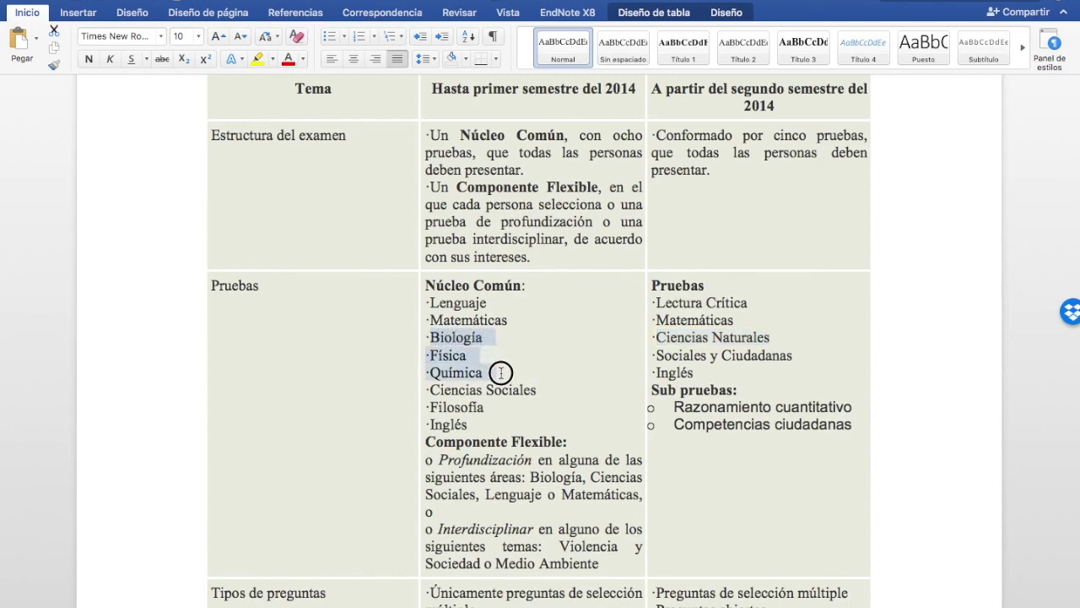
pyautogui.doubleClick(521, 389)
pyautogui.click(809, 356)
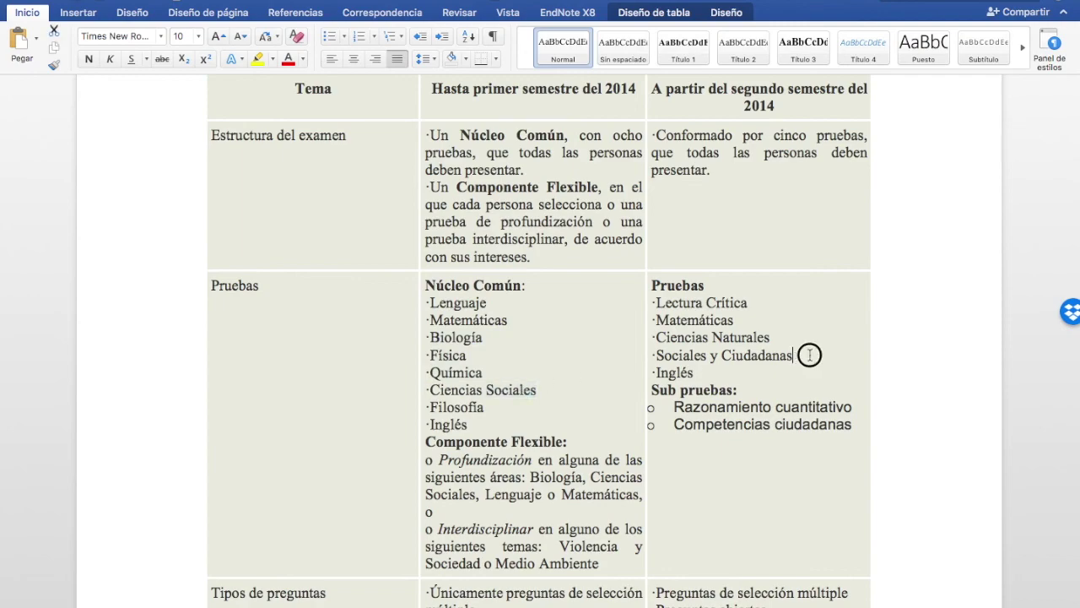
pyautogui.moveTo(810, 355); pyautogui.dragTo(699, 356)
pyautogui.doubleClick(680, 373)
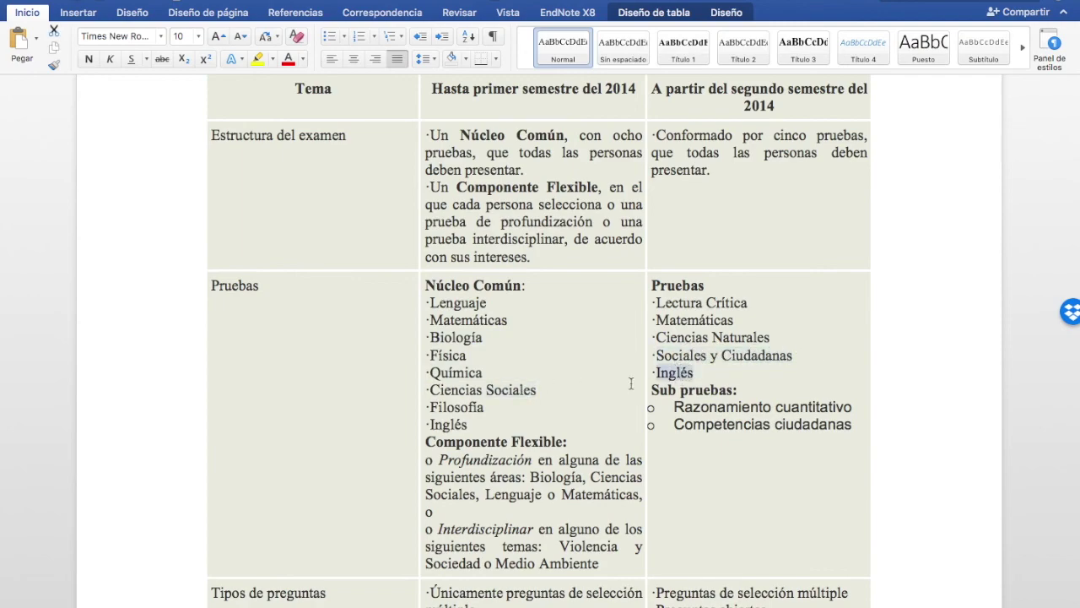
# Step: Mark Inglés and Filosofía in the Núcleo Común list, and return to Excel to compare the PERIODO values on both sides of row 88687
pyautogui.doubleClick(454, 425)
pyautogui.doubleClick(465, 409)
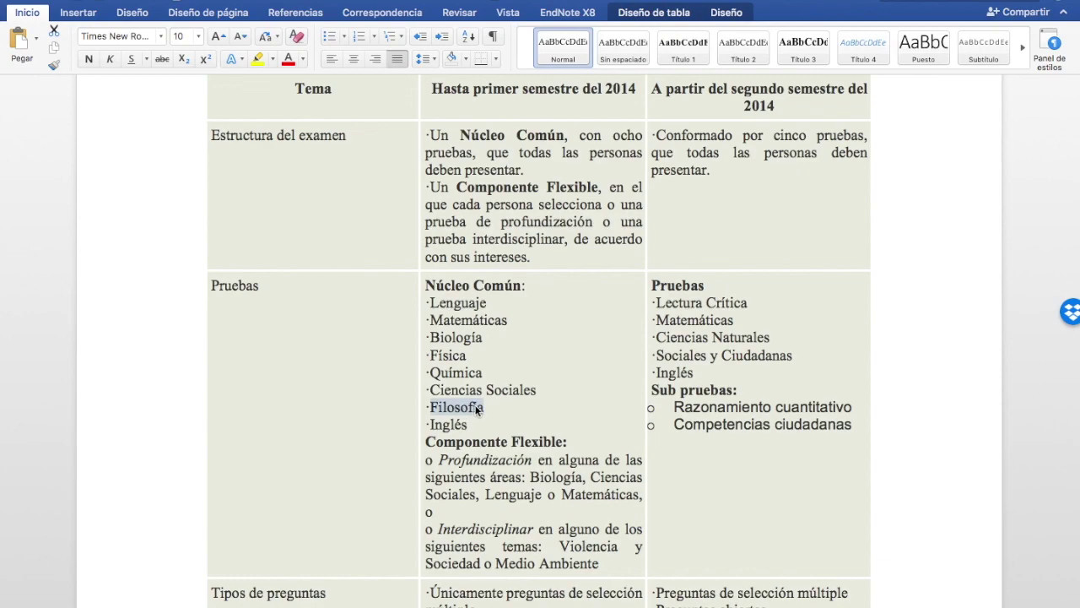
pyautogui.click(554, 601)
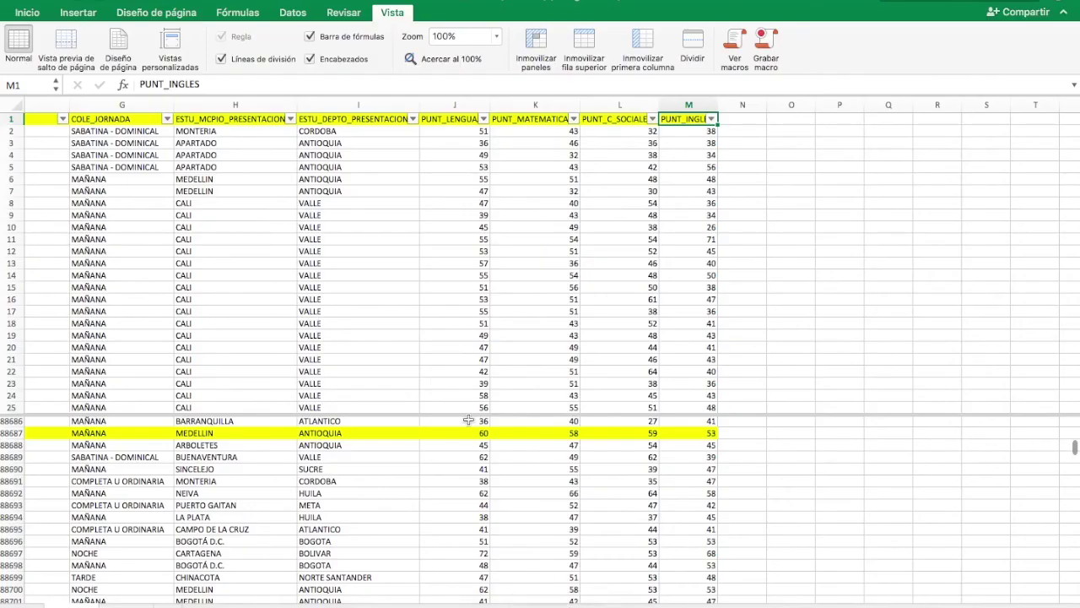
pyautogui.hscroll(-2, 455, 476)
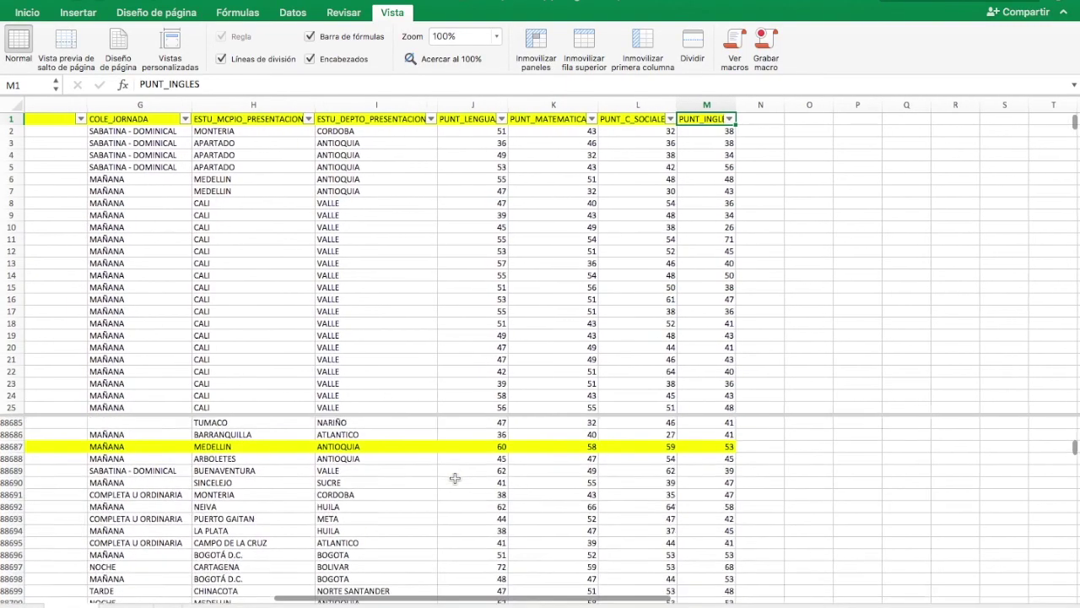
pyautogui.hscroll(-5, 455, 478)
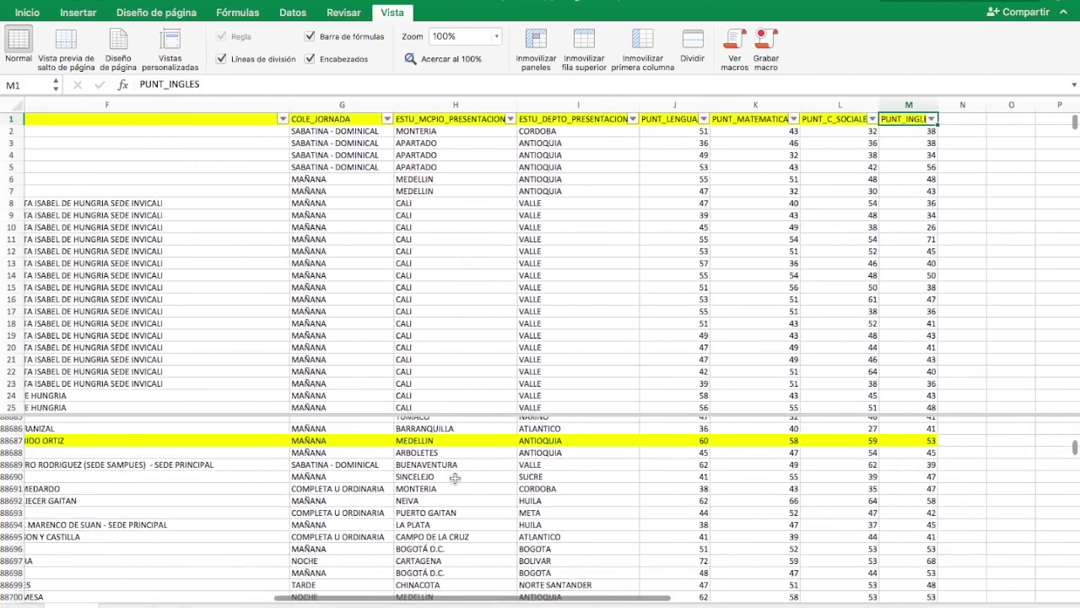
pyautogui.hscroll(-1, 454, 477)
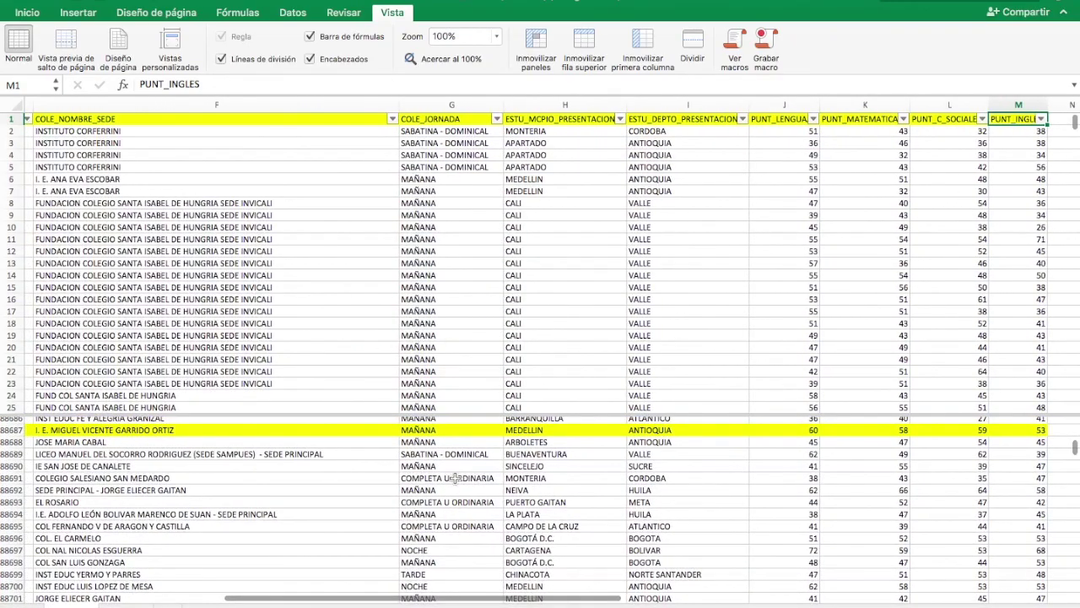
pyautogui.hscroll(-10, 455, 478)
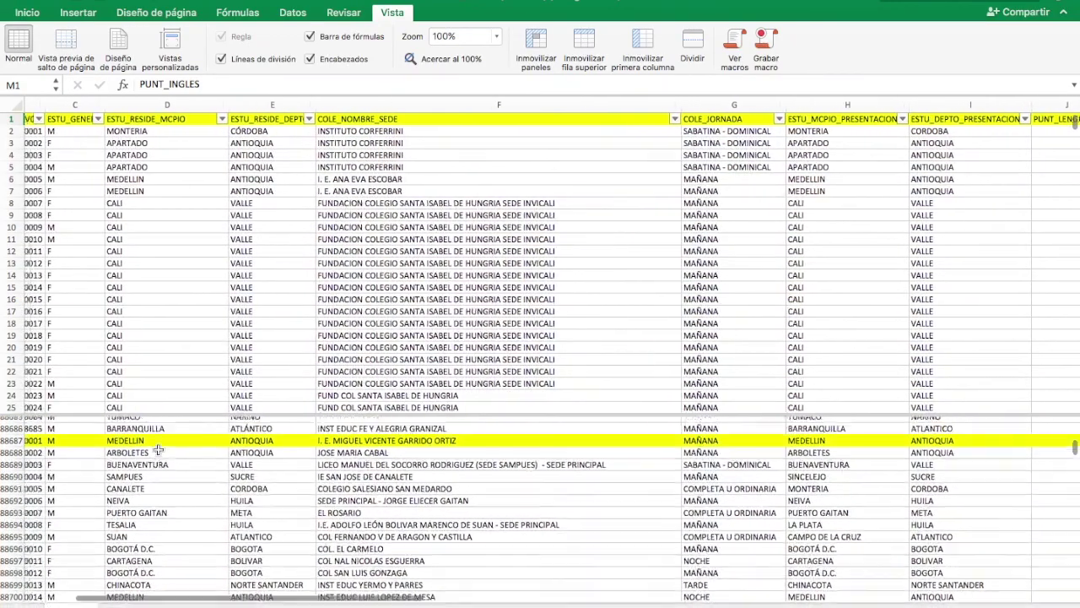
pyautogui.hscroll(-10, 158, 450)
pyautogui.scroll(1, 158, 450)
pyautogui.click(38, 459)
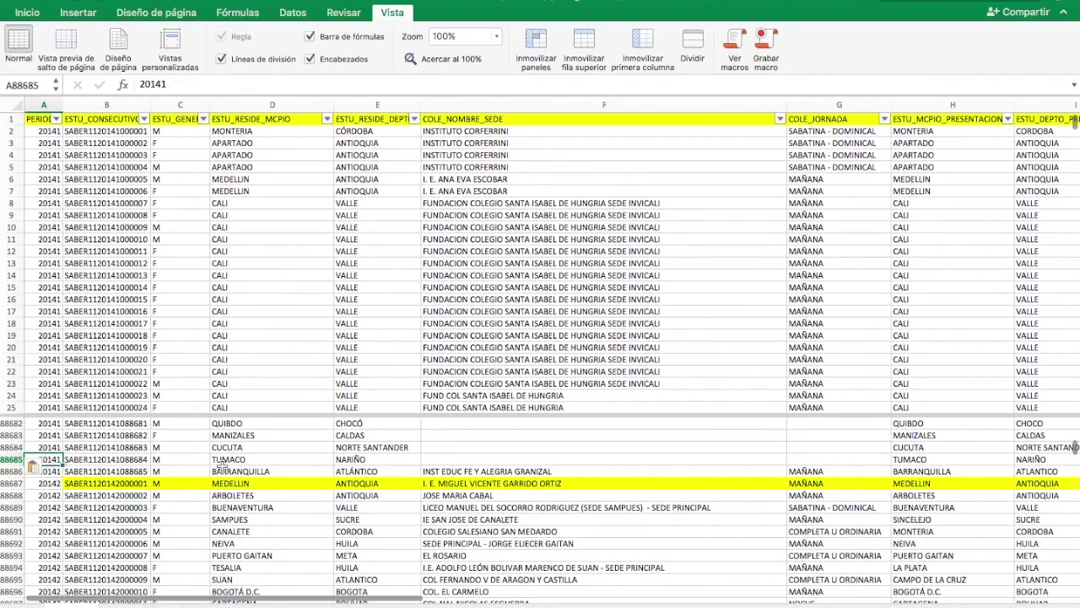
pyautogui.press('Down')
pyautogui.press('Down')
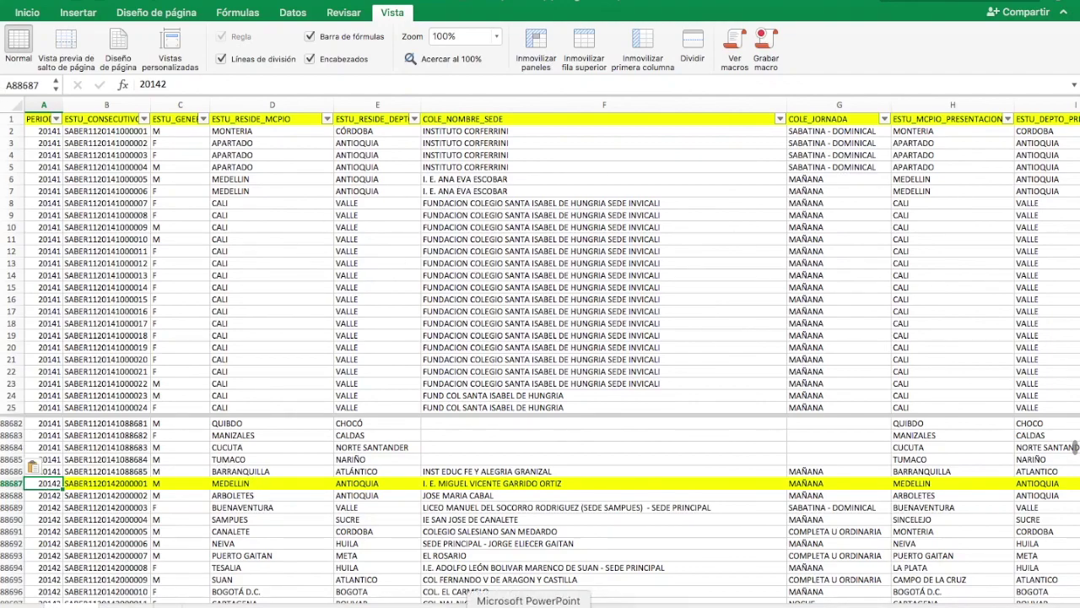
# Step: Switch to the PowerPoint presentation and examine slide 3.2's guideline on unifying category values, matching M – F with 1 - 2
pyautogui.click(527, 604)
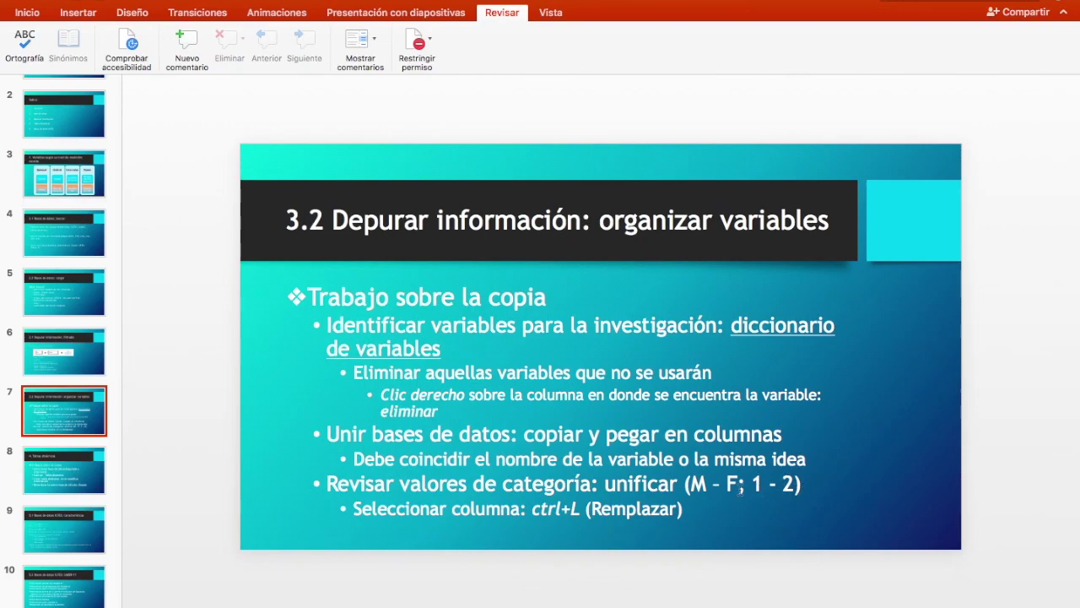
pyautogui.moveTo(690, 484); pyautogui.dragTo(737, 483)
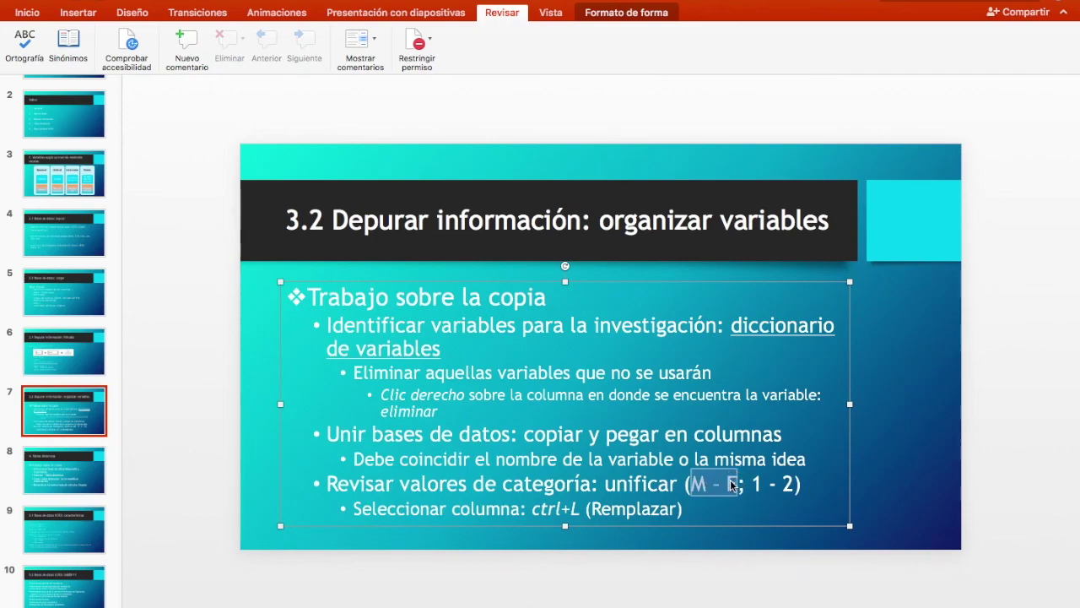
pyautogui.click(754, 483)
pyautogui.moveTo(754, 483); pyautogui.dragTo(794, 483)
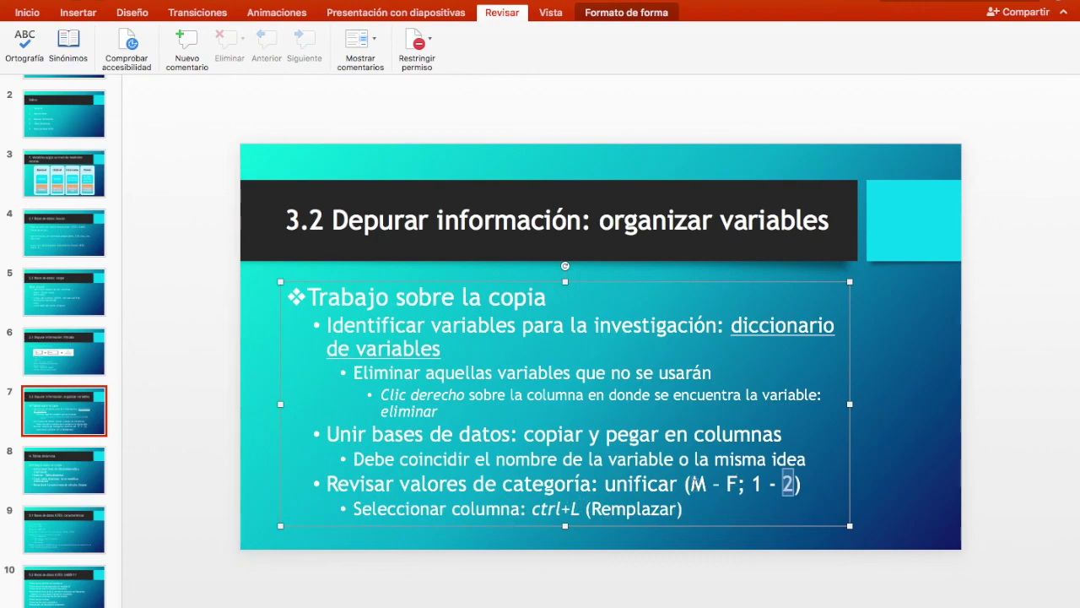
pyautogui.moveTo(690, 483); pyautogui.dragTo(704, 483)
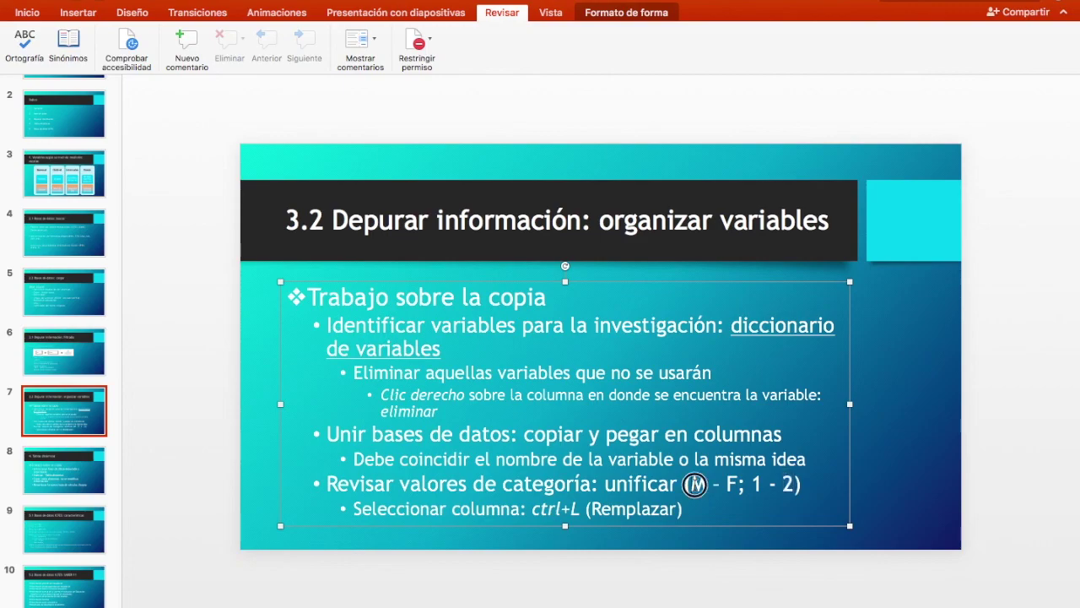
pyautogui.moveTo(754, 483); pyautogui.dragTo(761, 483)
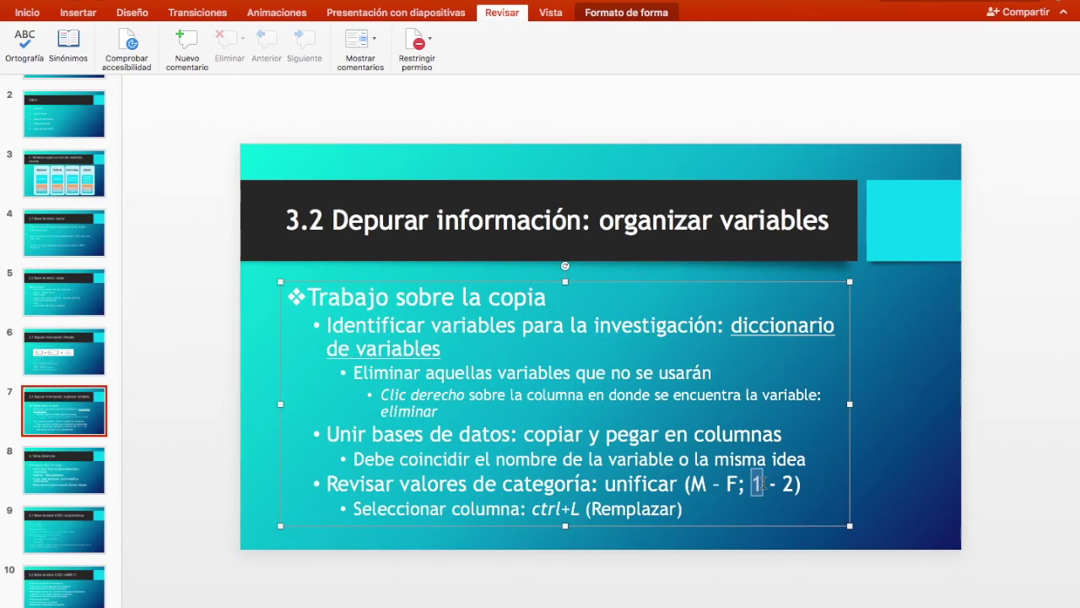
pyautogui.moveTo(689, 484); pyautogui.dragTo(703, 488)
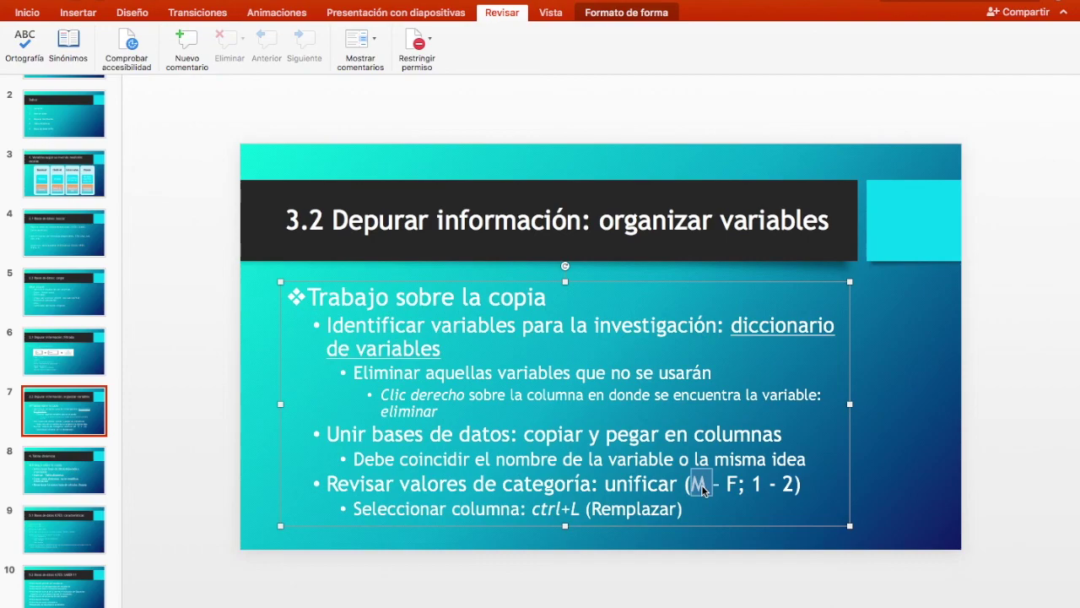
pyautogui.doubleClick(756, 484)
pyautogui.moveTo(689, 485); pyautogui.dragTo(707, 488)
# Step: Return to the joined Excel sheet and examine the category values in both periods, from ESTU_GENERO to COLE_JORNADA
pyautogui.click(549, 604)
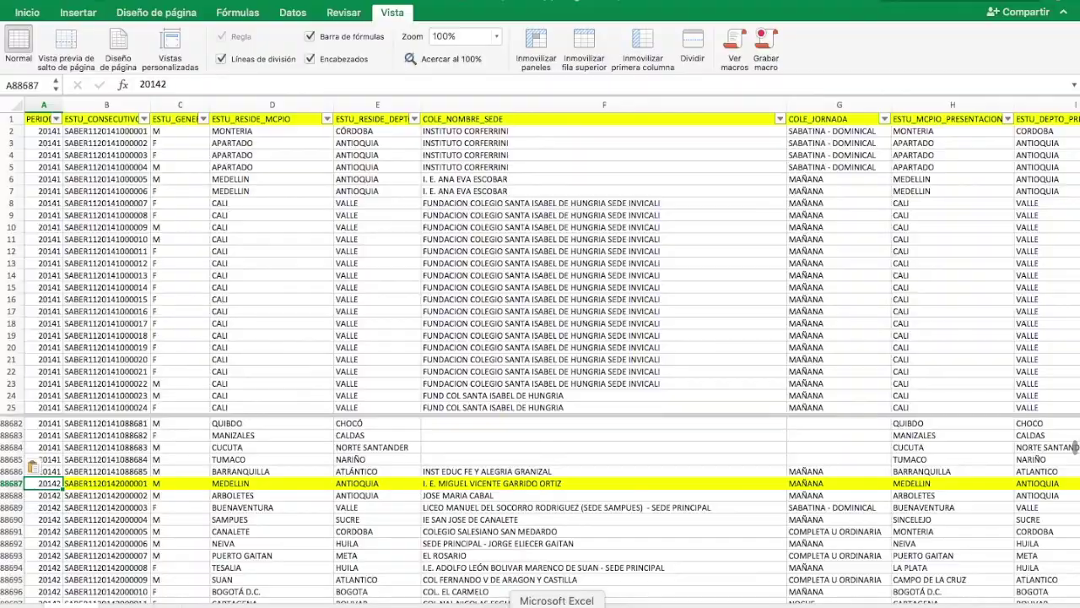
pyautogui.click(203, 119)
pyautogui.click(261, 128)
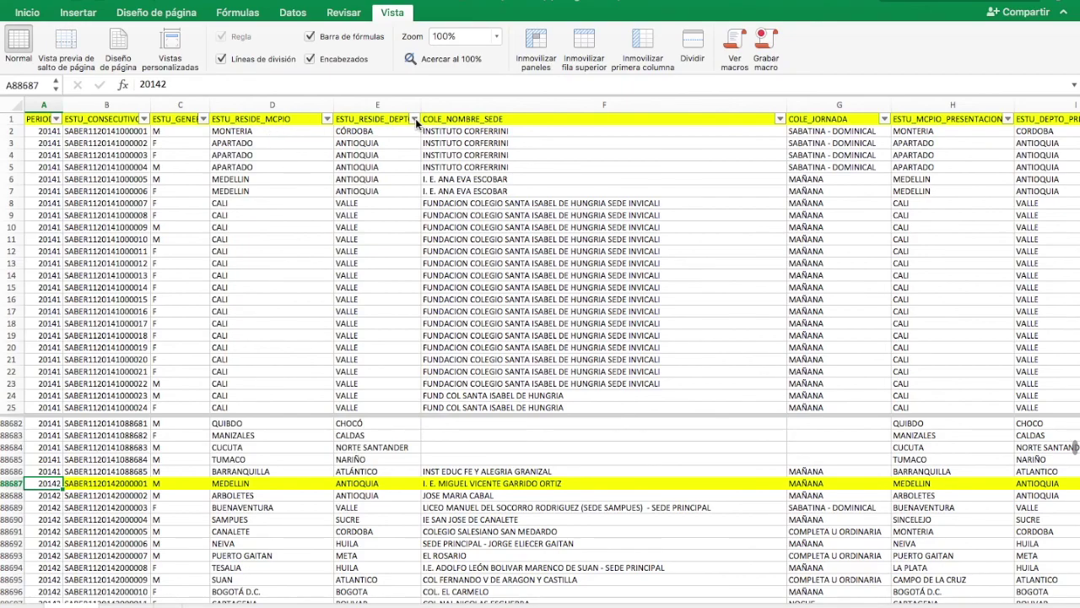
pyautogui.hscroll(5, 561, 285)
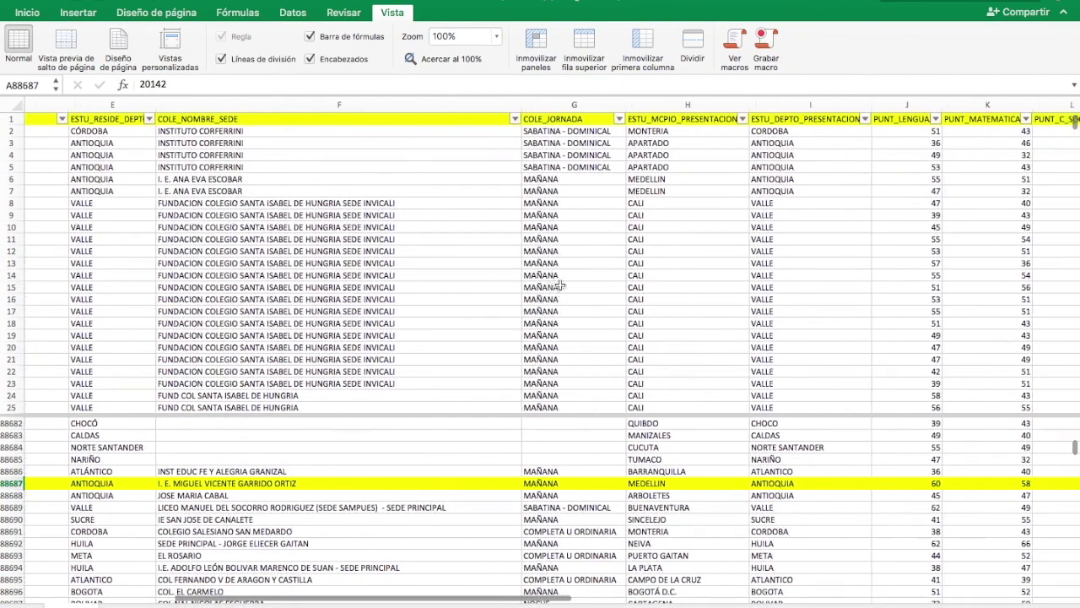
pyautogui.hscroll(4, 560, 286)
pyautogui.hscroll(-3, 560, 285)
pyautogui.hscroll(-3, 341, 266)
pyautogui.hscroll(-4, 267, 504)
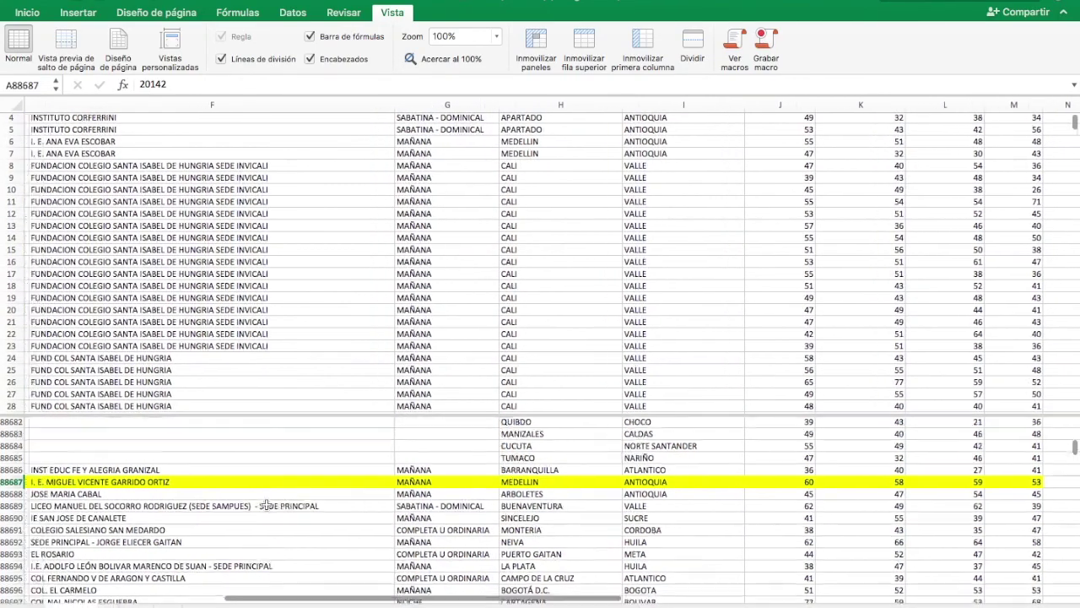
pyautogui.scroll(-2, 266, 505)
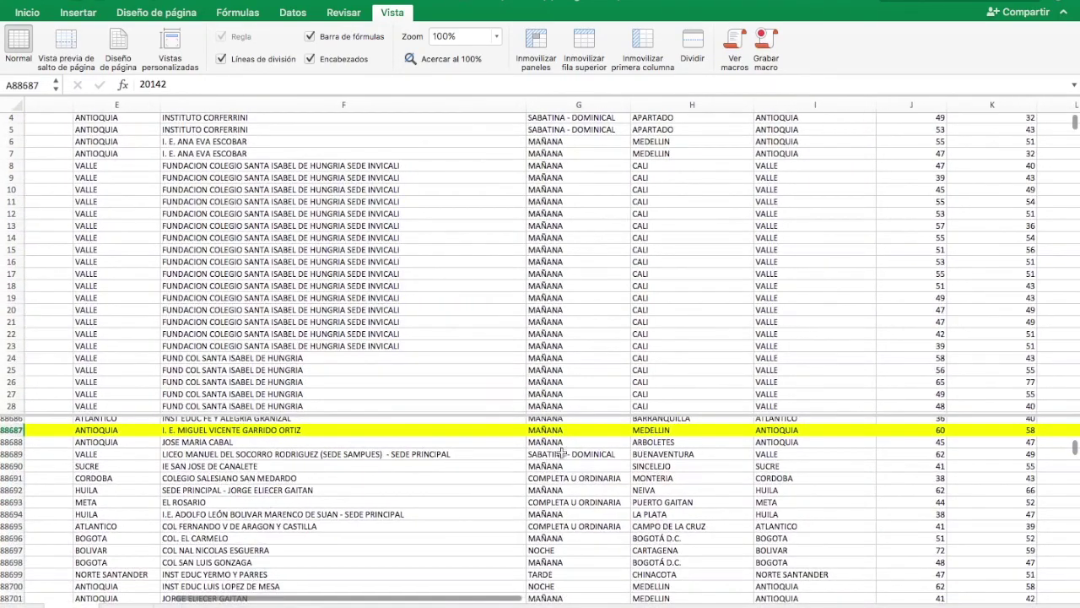
pyautogui.click(584, 208)
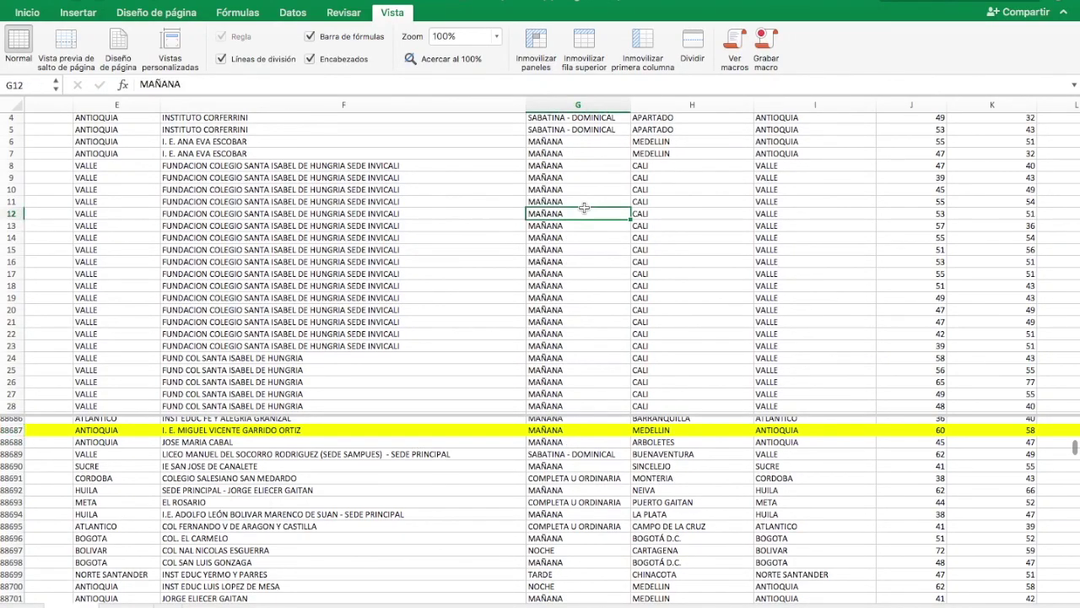
# Step: Set up a replacement of M with Mañana in the whole COLE_JORNADA column, and close the dialog without applying it
pyautogui.click(601, 105)
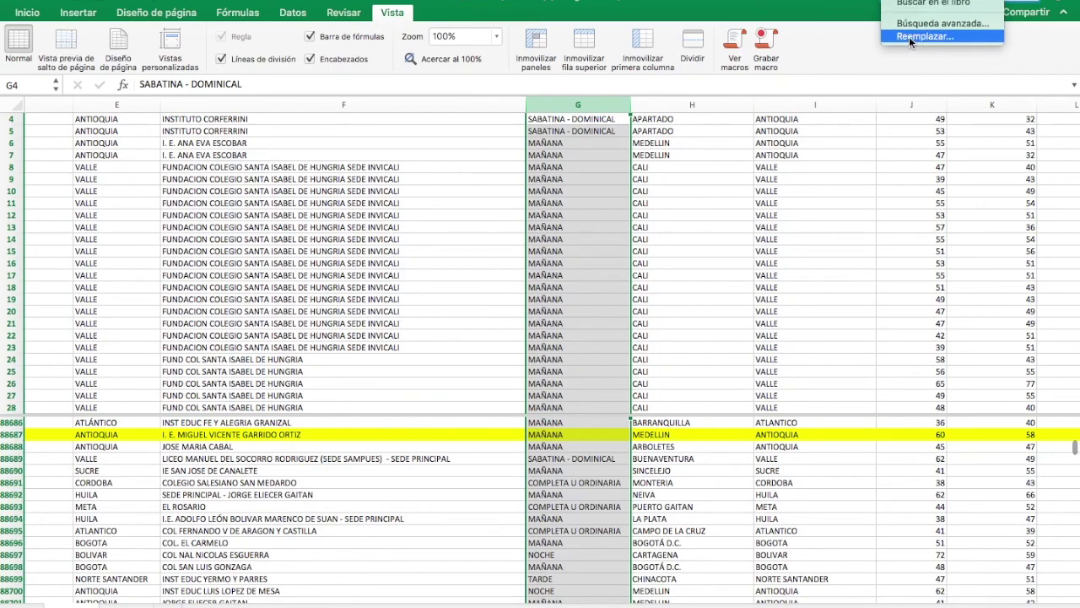
pyautogui.click(909, 37)
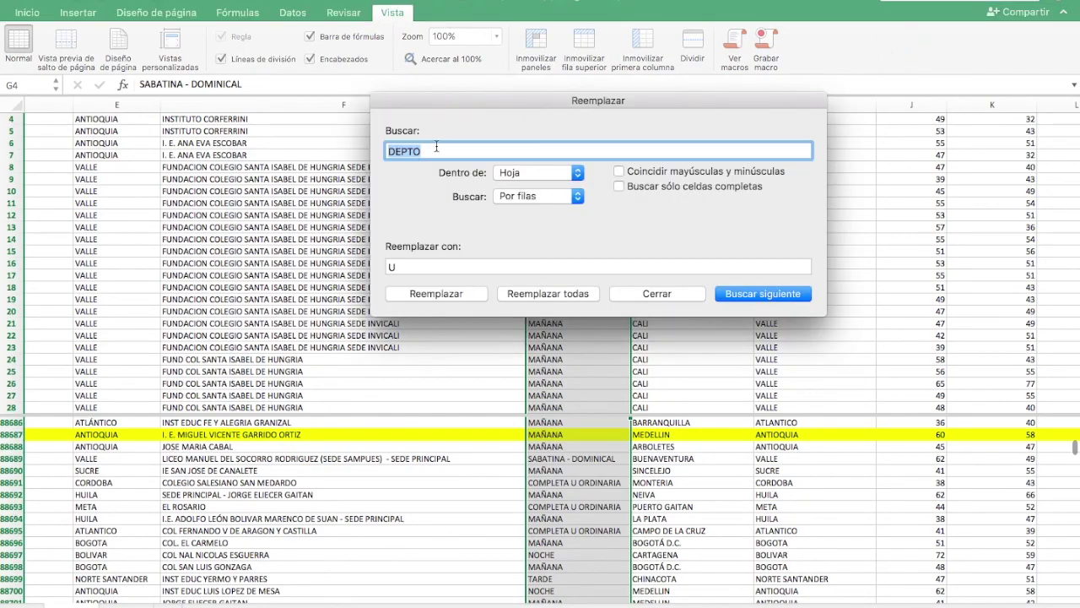
pyautogui.write('M')
pyautogui.click(419, 262)
pyautogui.write('Mañana')
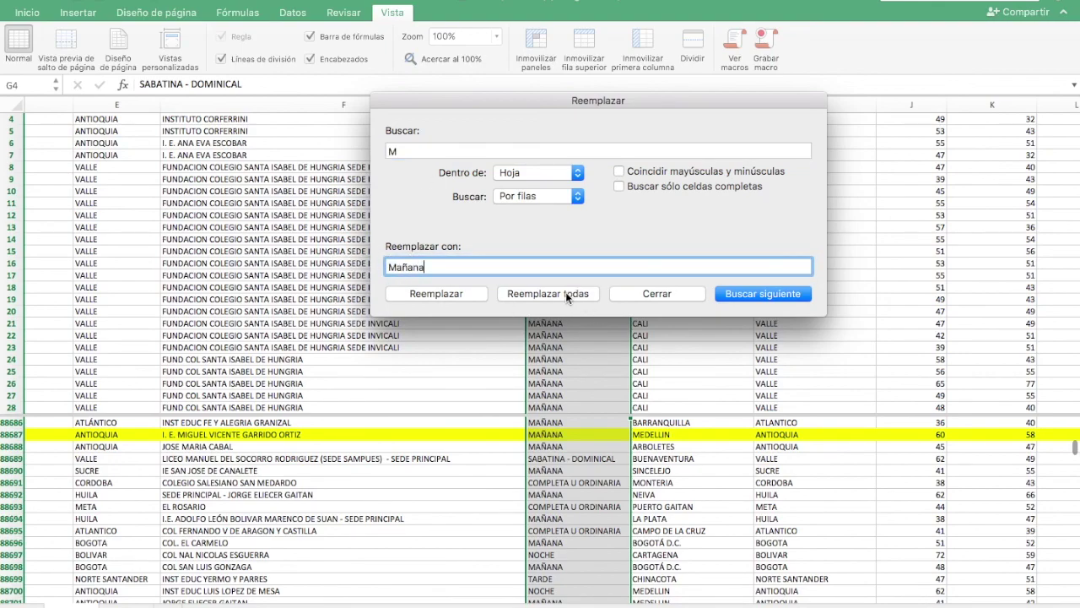
pyautogui.click(655, 293)
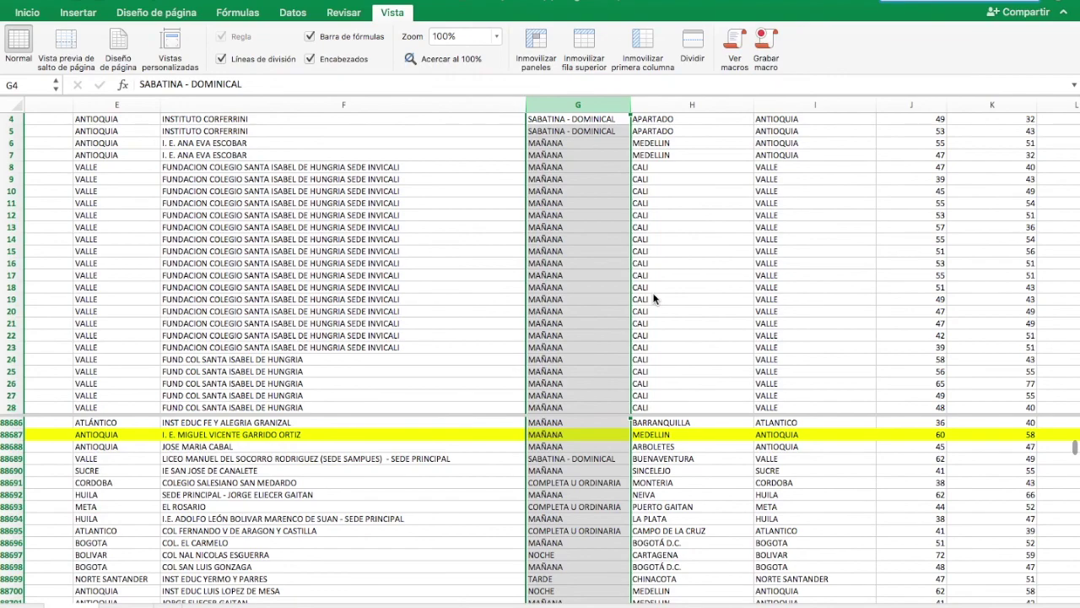
# Step: Reopen the Replace dialog, examine its options for matching case and searching complete cells only, and close it without replacing
pyautogui.click(891, 10)
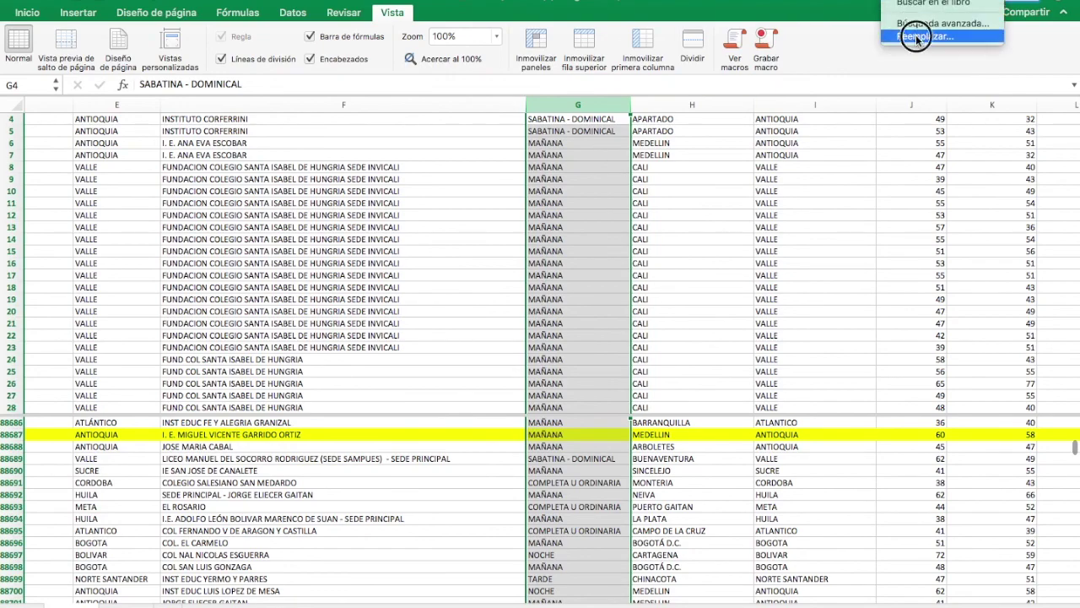
pyautogui.click(915, 37)
pyautogui.moveTo(627, 94); pyautogui.dragTo(631, 169)
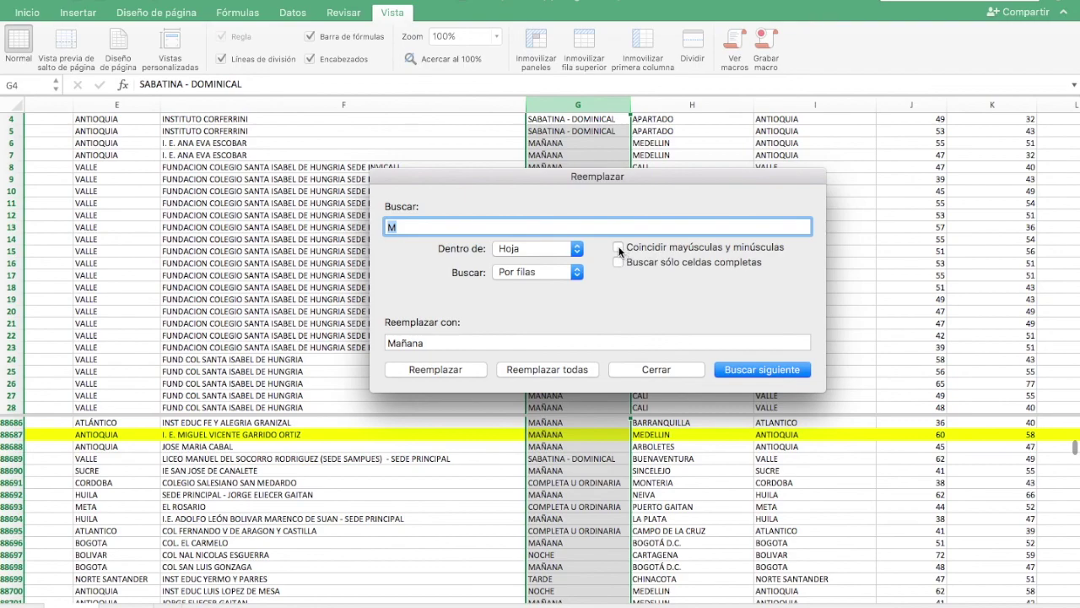
pyautogui.click(694, 261)
pyautogui.click(682, 251)
pyautogui.click(656, 369)
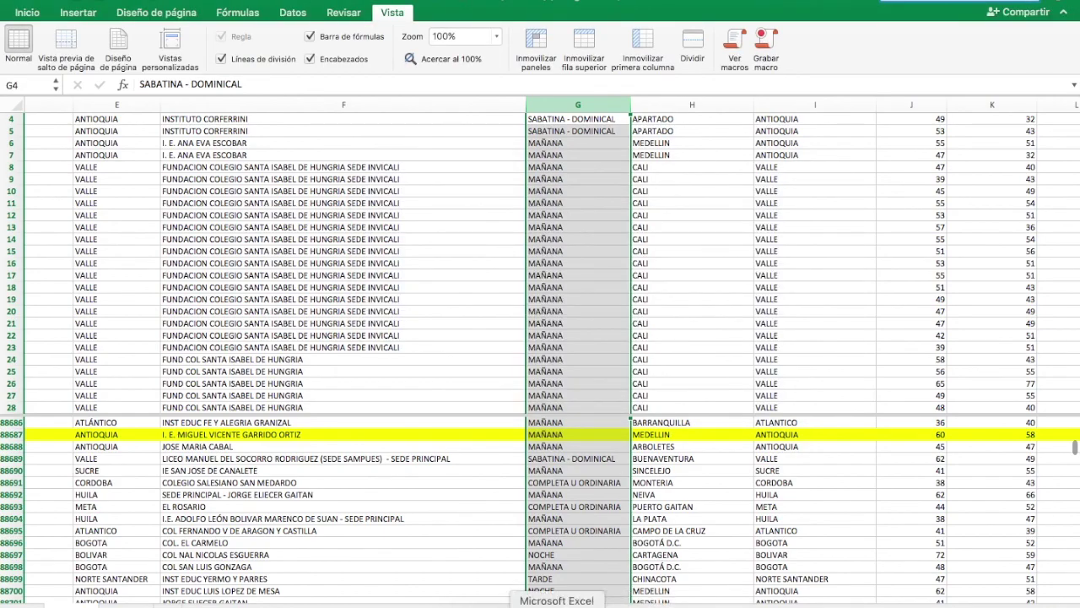
# Step: Switch to PowerPoint, read slide 4 on Tablas dinámicas in the slide show, and exit the show
pyautogui.click(582, 601)
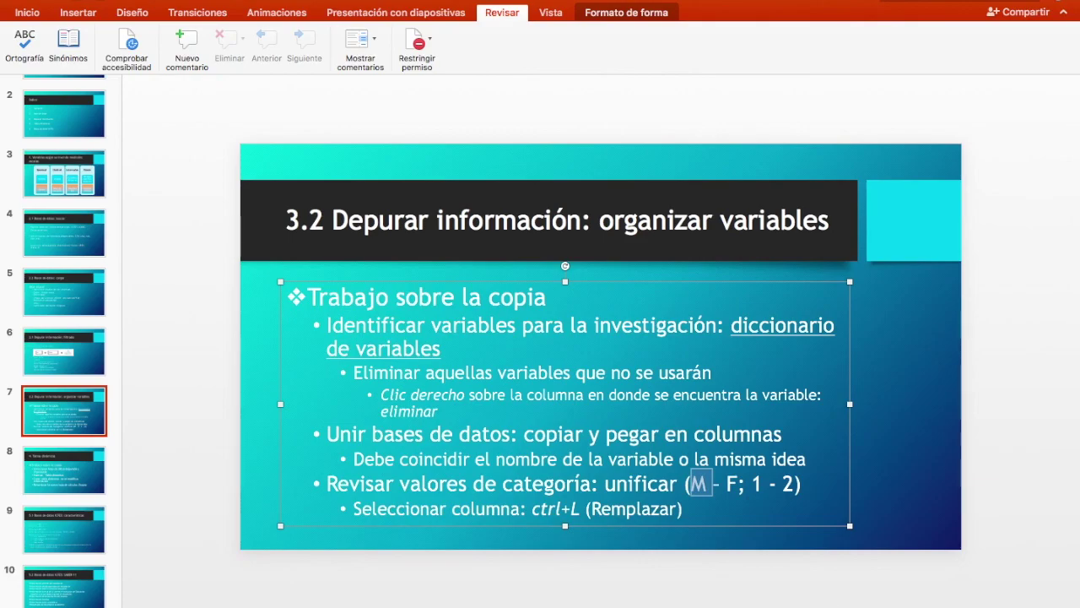
pyautogui.press('super+shift+Return')
pyautogui.press('Right')
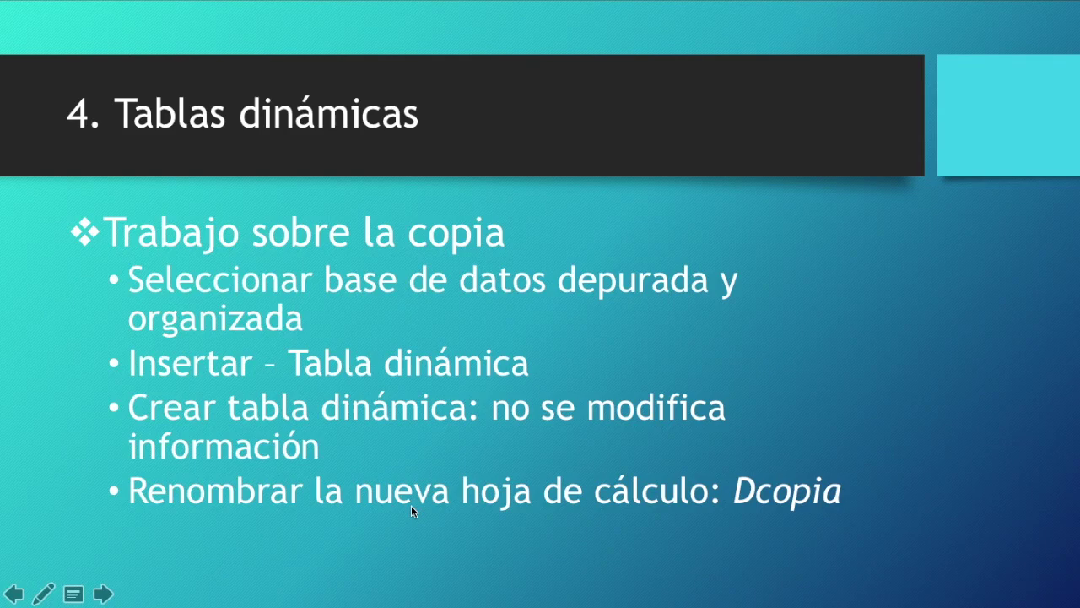
pyautogui.press('Escape')
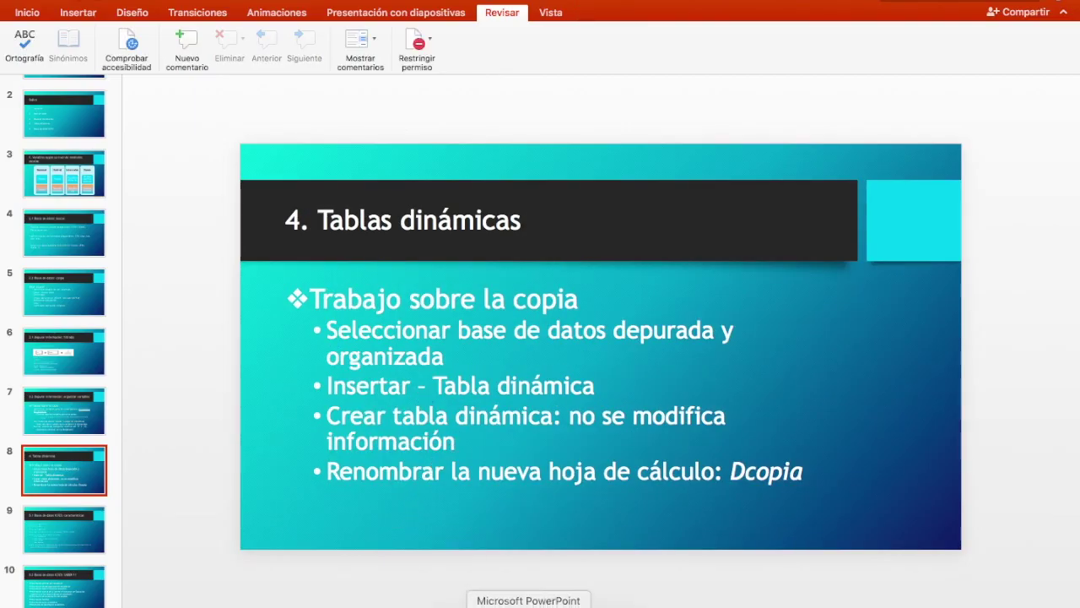
# Step: Switch to the Excel workbook with the cleaned 20141 records and select the whole table from PERIODO in A1 through PUNT_INGLES
pyautogui.click(556, 604)
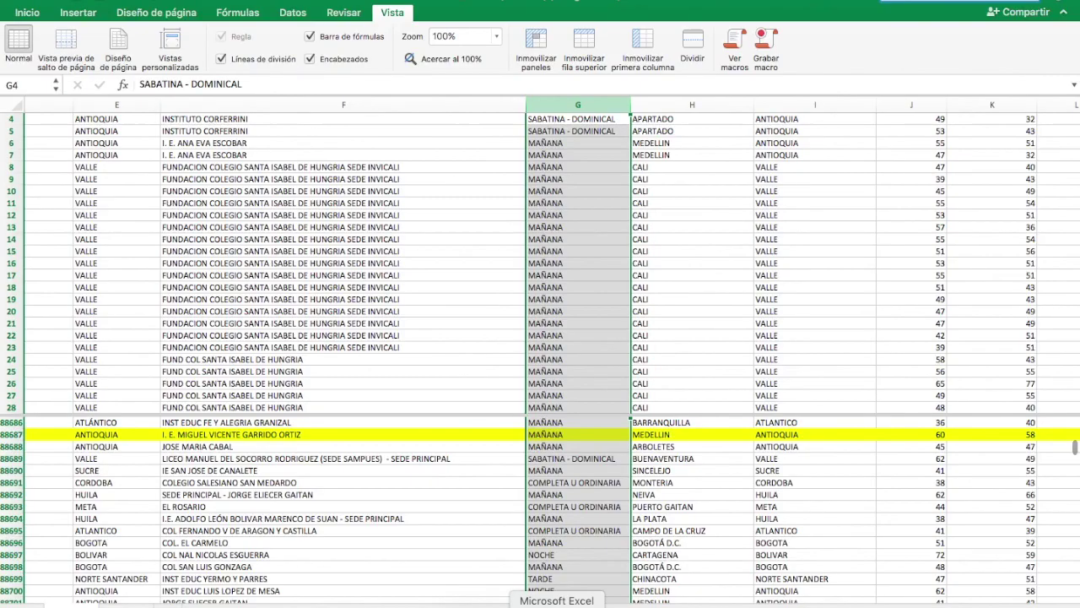
pyautogui.rightClick(556, 605)
pyautogui.click(617, 466)
pyautogui.rightClick(561, 601)
pyautogui.click(600, 482)
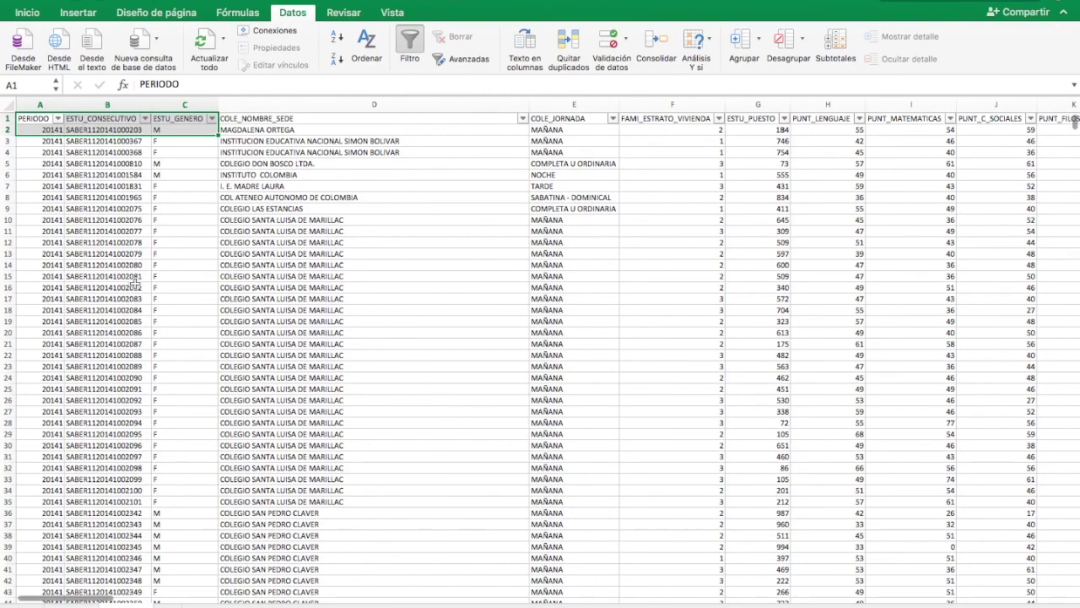
pyautogui.click(37, 115)
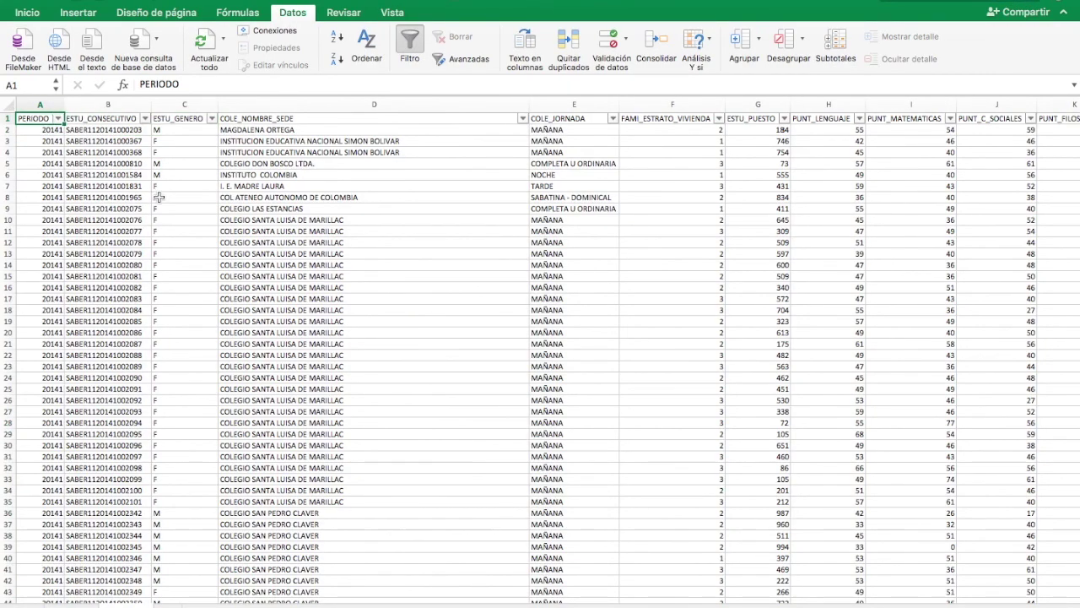
pyautogui.hotkey('ctrl', 'shift', 'Right')
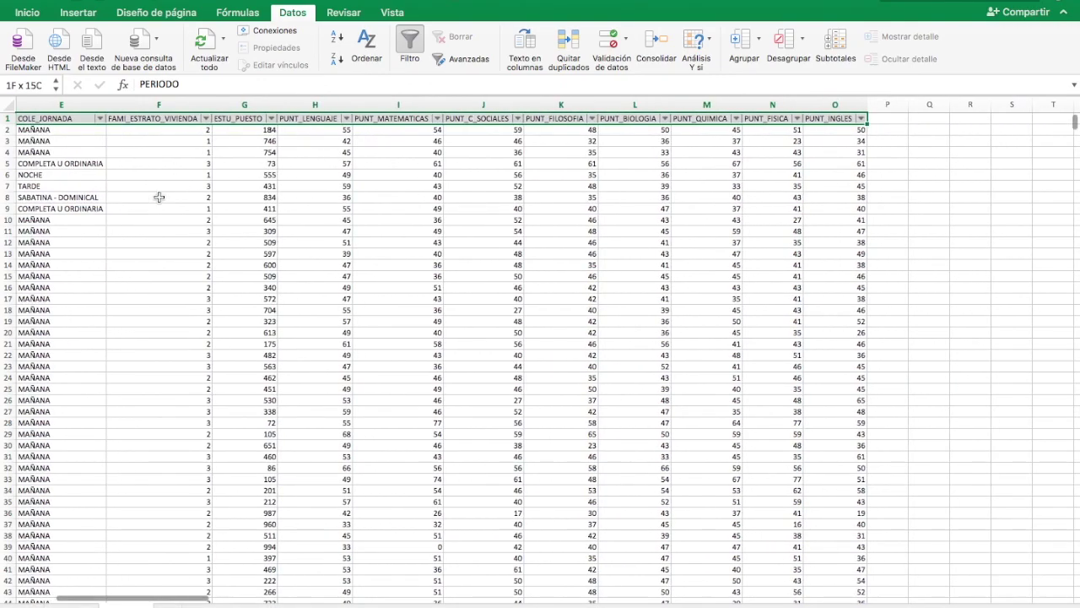
pyautogui.hotkey('ctrl', 'shift', 'Down')
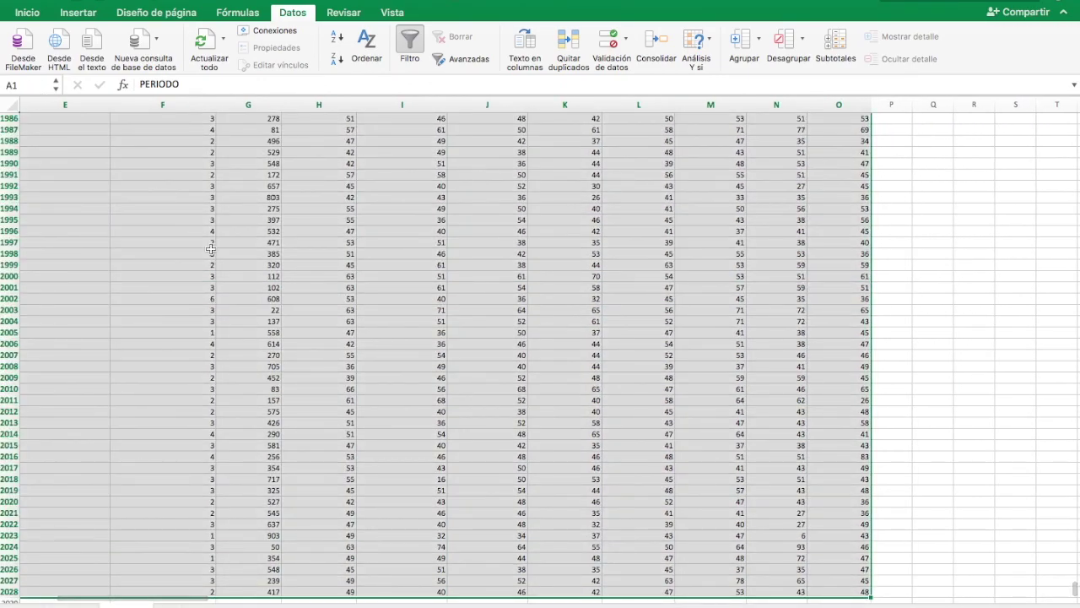
# Step: Insert a pivot table from the selected range Copia!$A$1:$O$2028 on a new worksheet
pyautogui.scroll(-3, 210, 248)
pyautogui.hscroll(-10, 210, 248)
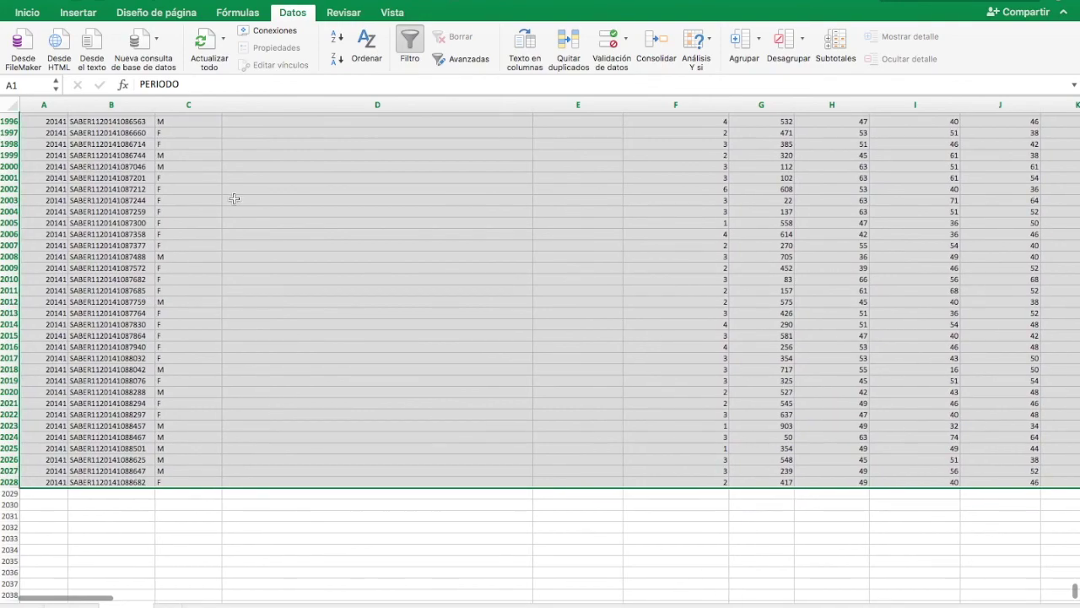
pyautogui.click(86, 17)
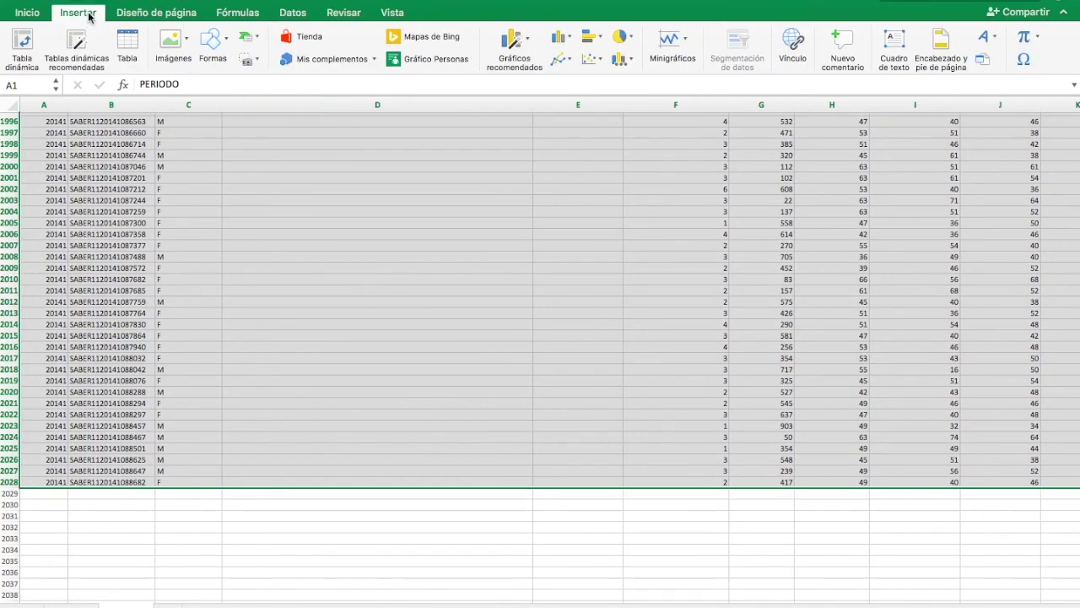
pyautogui.click(26, 42)
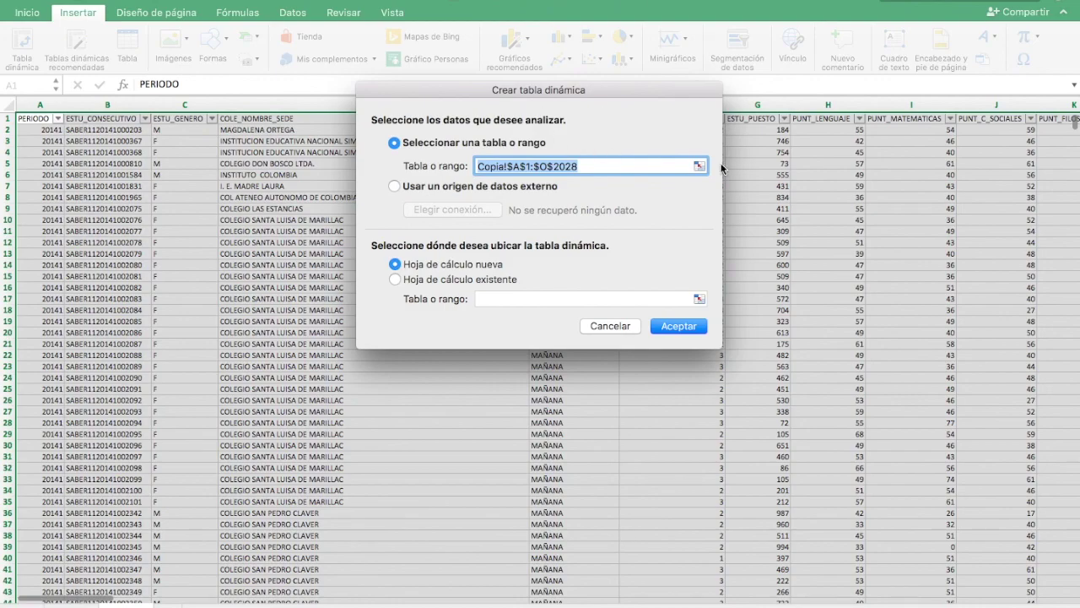
pyautogui.click(678, 326)
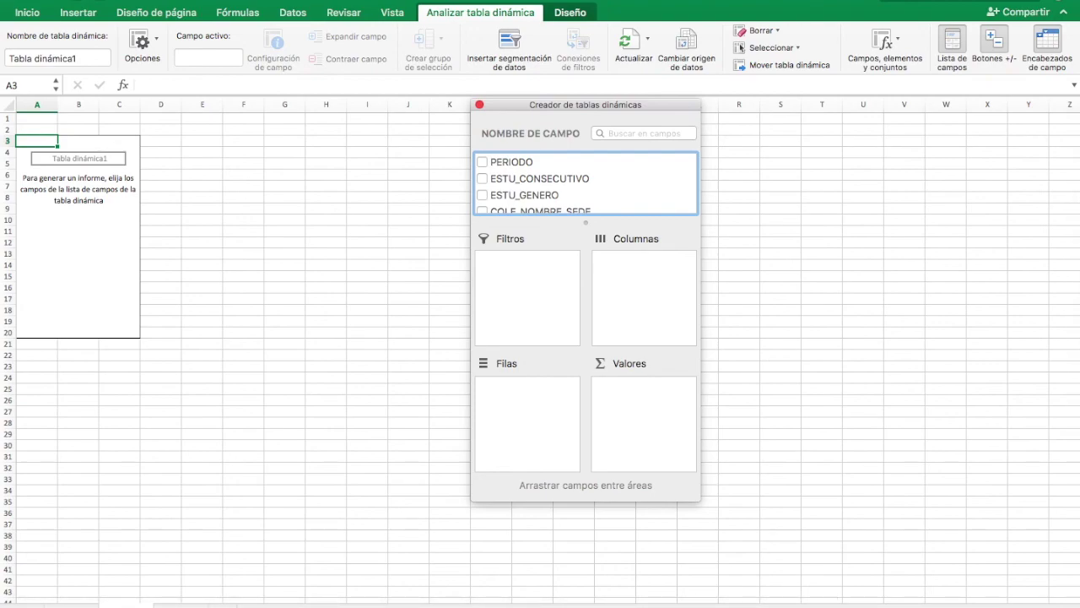
# Step: Open the new pivot sheet's name for editing, reselect the empty pivot table, and move its field builder farther away from it
pyautogui.doubleClick(127, 606)
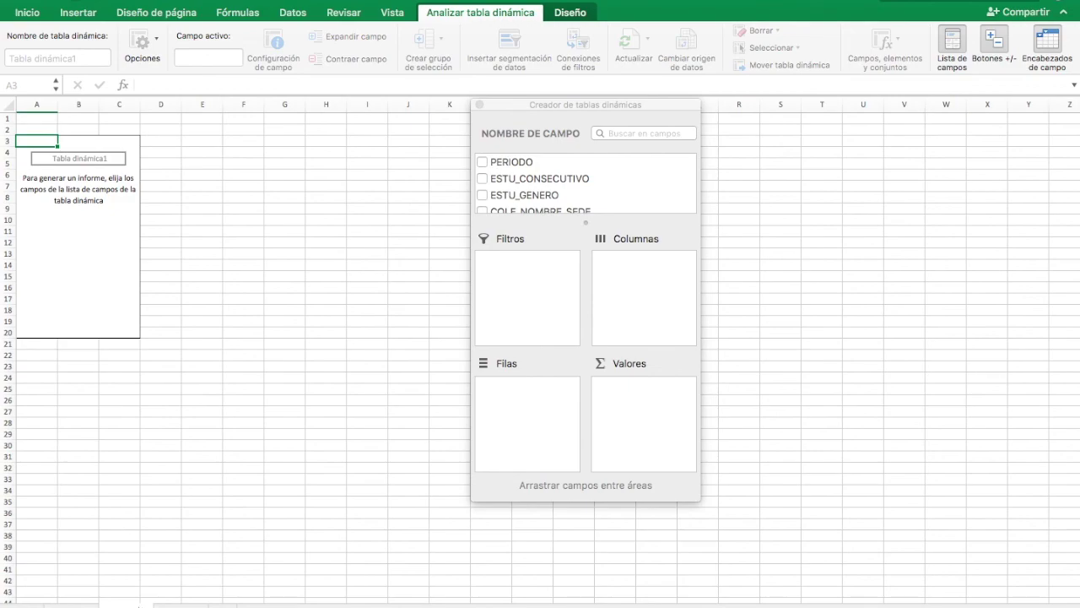
pyautogui.click(160, 479)
pyautogui.click(193, 536)
pyautogui.click(76, 209)
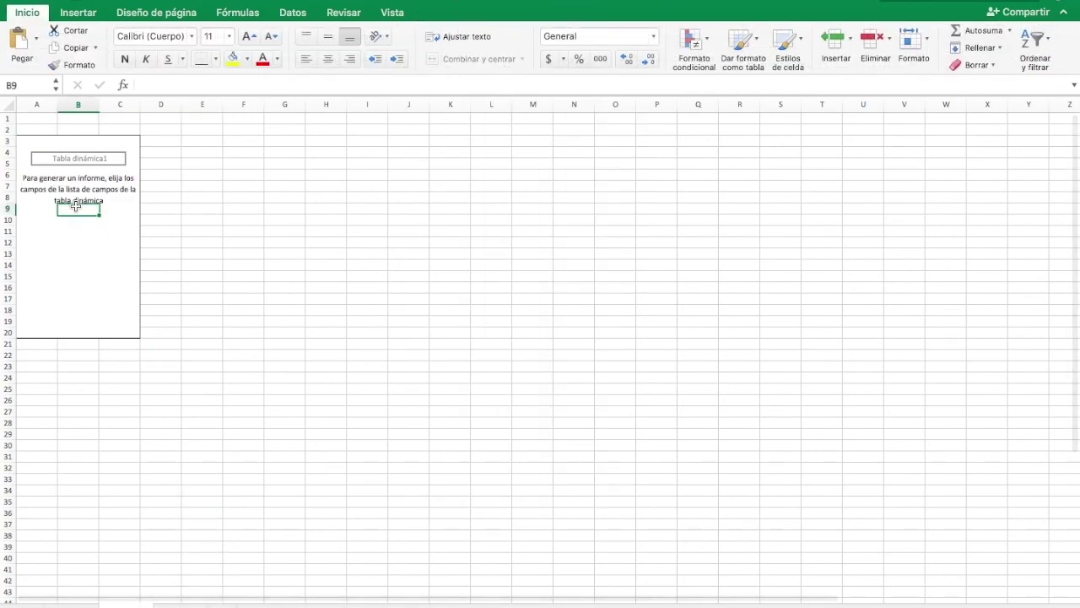
pyautogui.moveTo(556, 101); pyautogui.dragTo(878, 126)
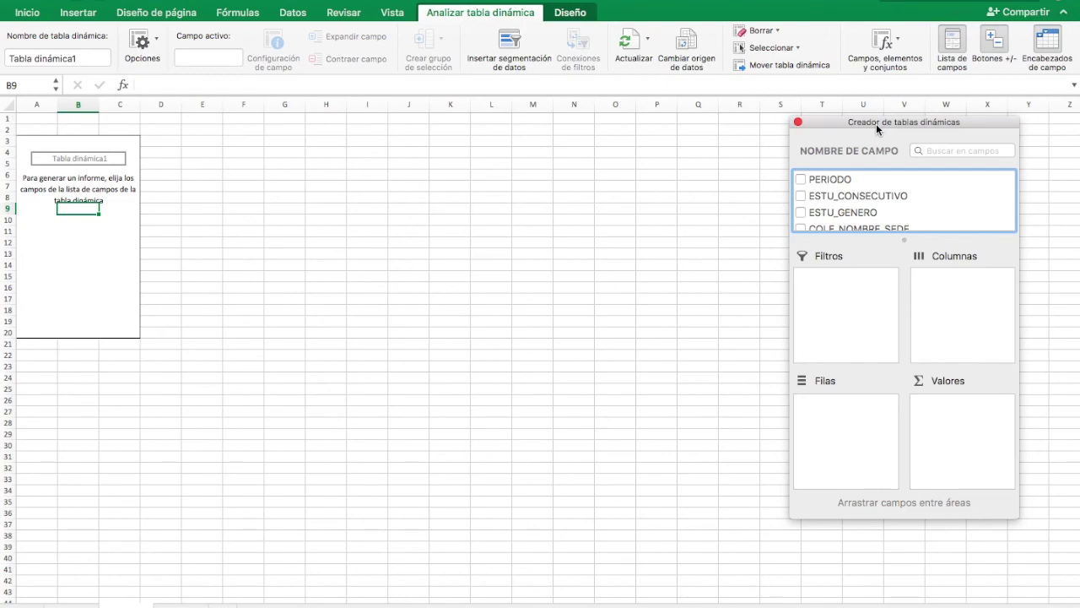
# Step: Switch to PowerPoint, start the slide show from slide 4 on Tablas dinámicas, and advance to slide 5.1 on the ICFES databases
pyautogui.click(530, 604)
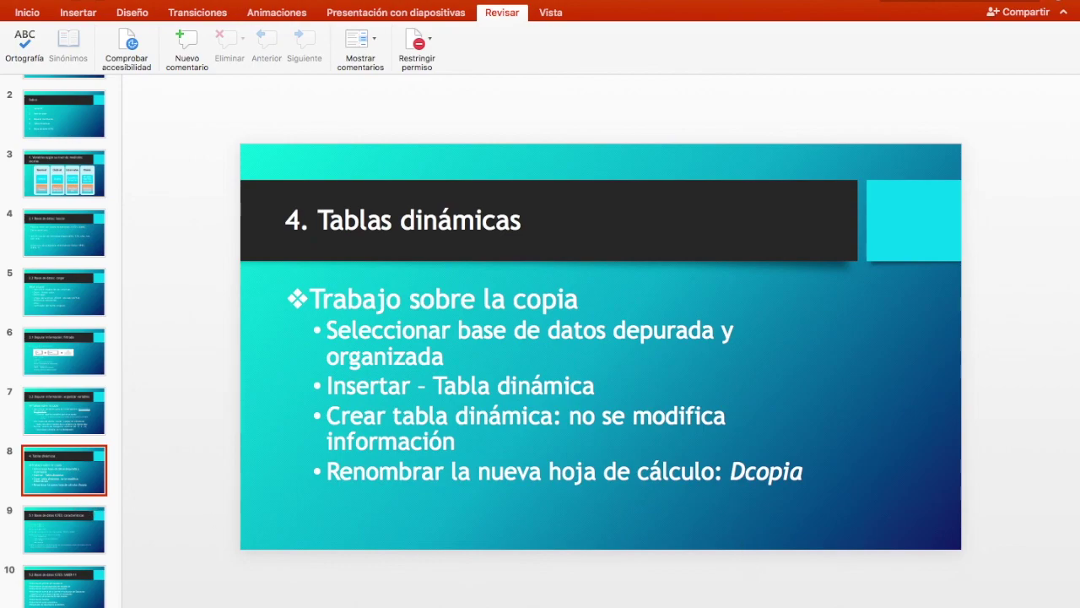
pyautogui.press('shift+super+Return')
pyautogui.press('Right')
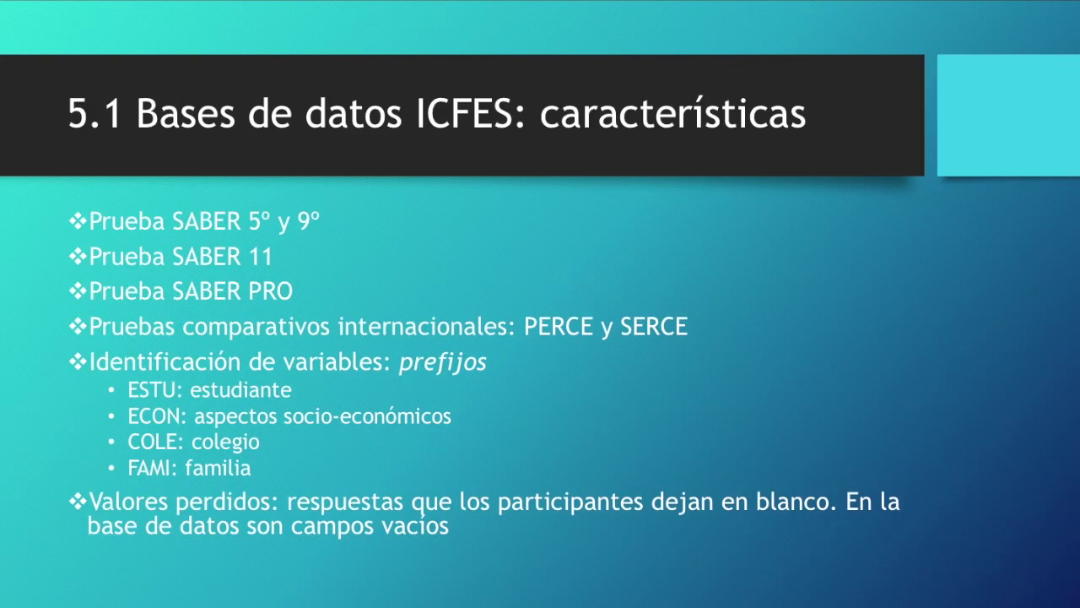